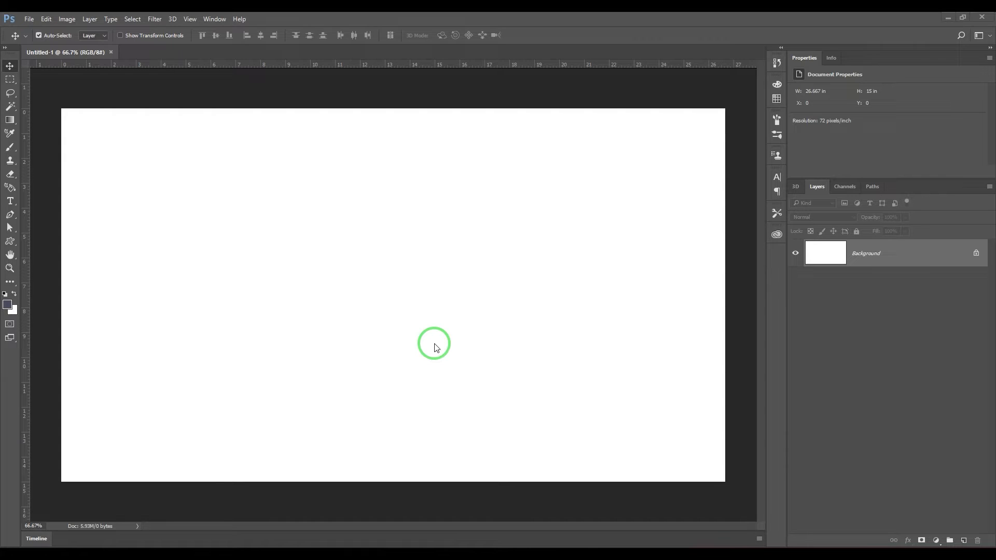
Set the foreground colour to light blue #8cc6fd and fill the Background layer with it
click(10, 308)
click(692, 218)
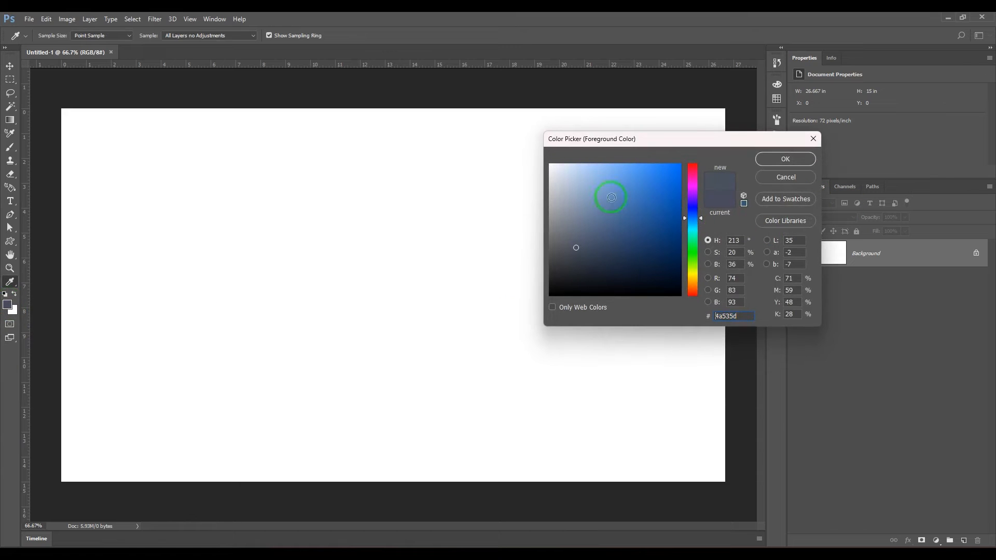
drag(612, 197, 616, 166)
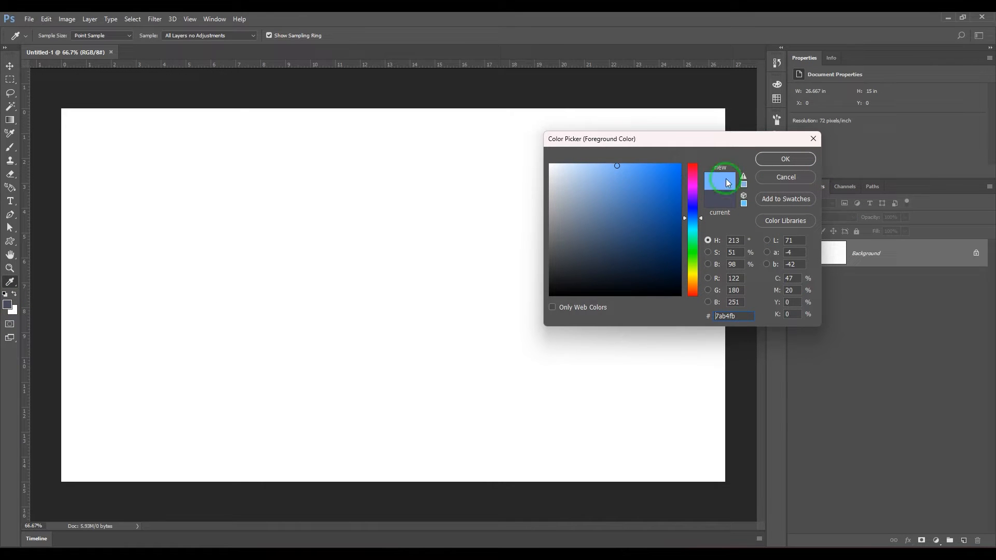
click(608, 165)
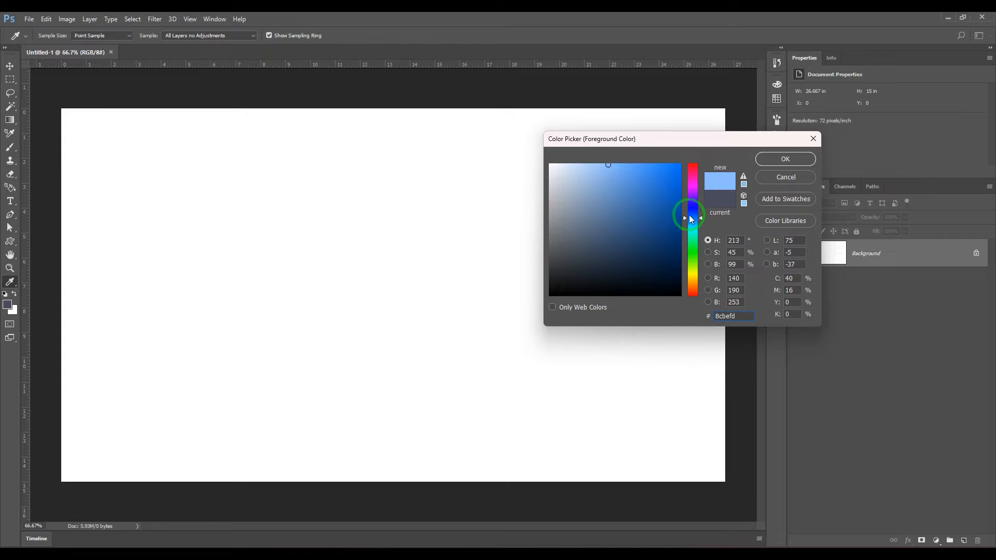
drag(690, 215, 690, 219)
click(773, 159)
key(v)
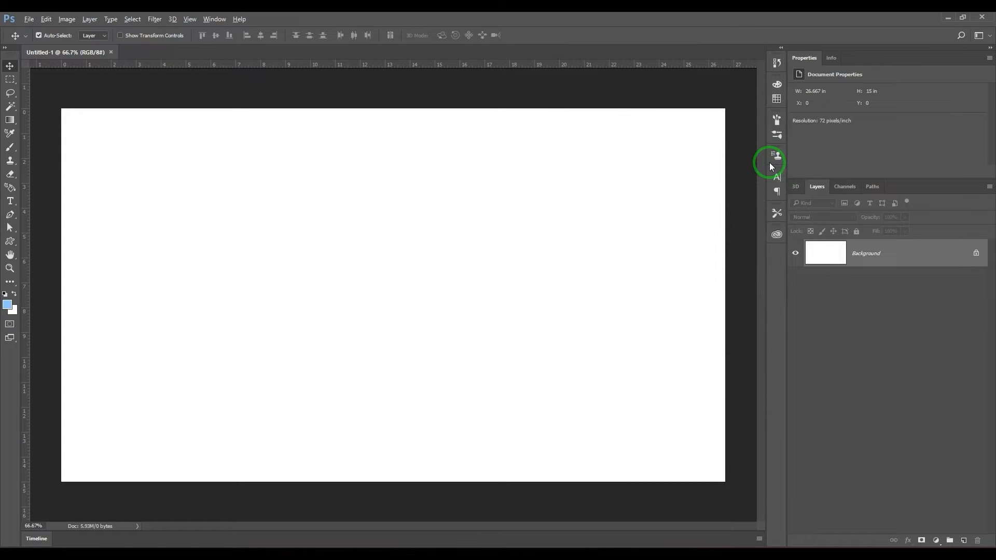
key(alt+BackSpace)
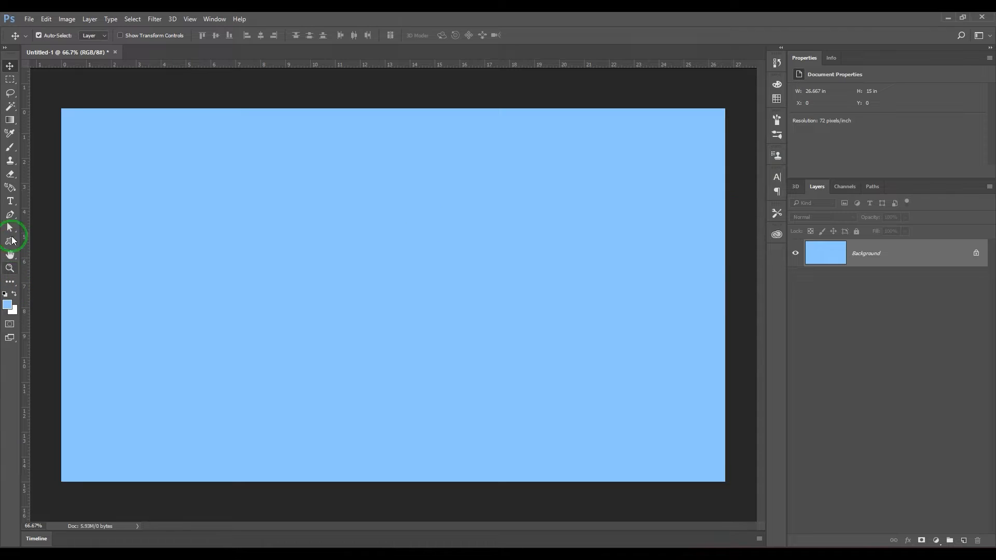
Add the text "REINS" to the canvas in the Quirky Clause font at 145 pt
click(10, 201)
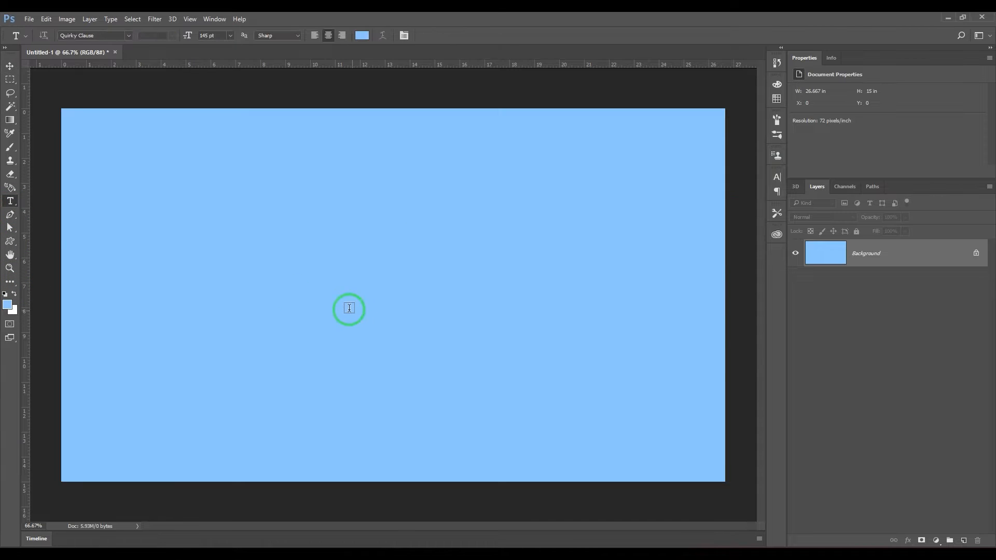
click(247, 258)
text(SHINE)
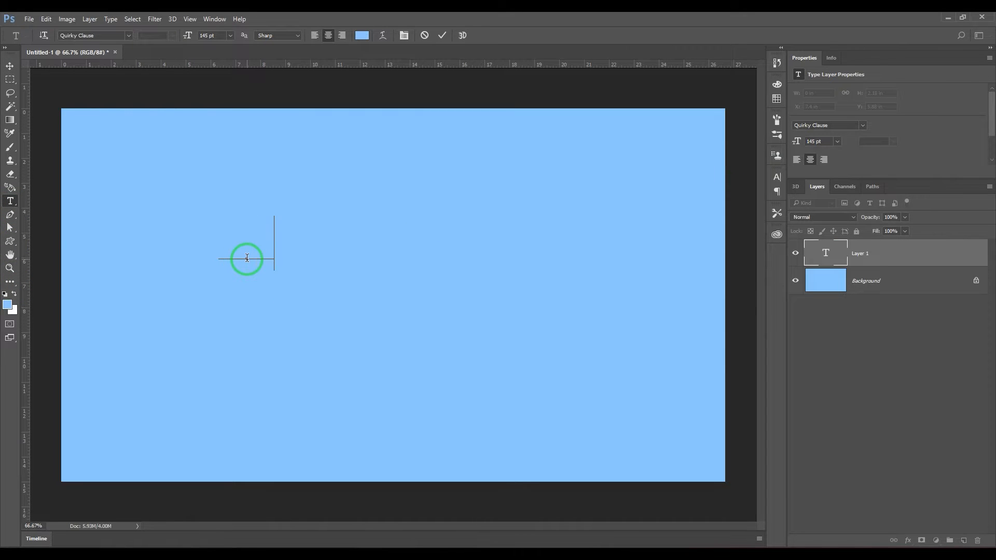
Recolour the whole REINS text to pink #ff76d3 and commit the text edit
key(ctrl+a)
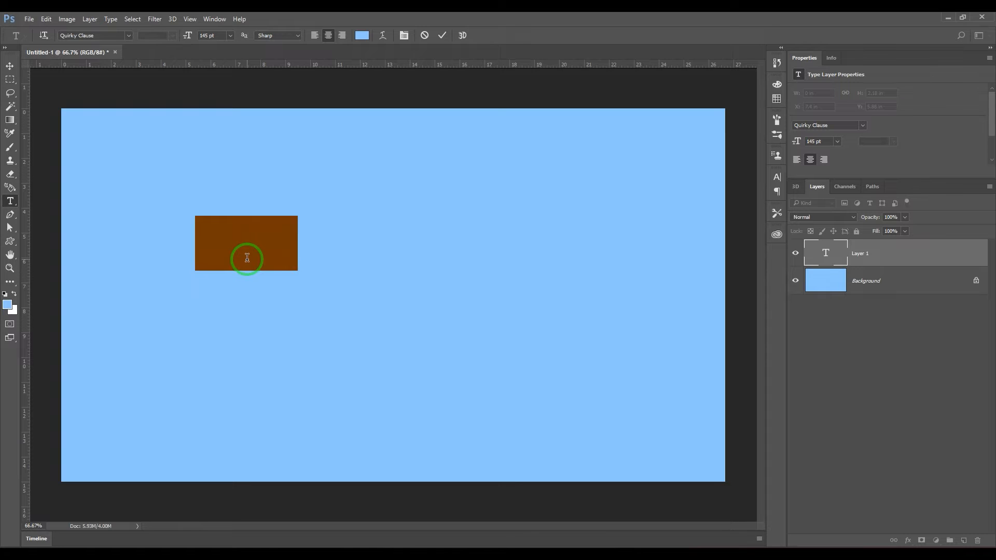
click(362, 35)
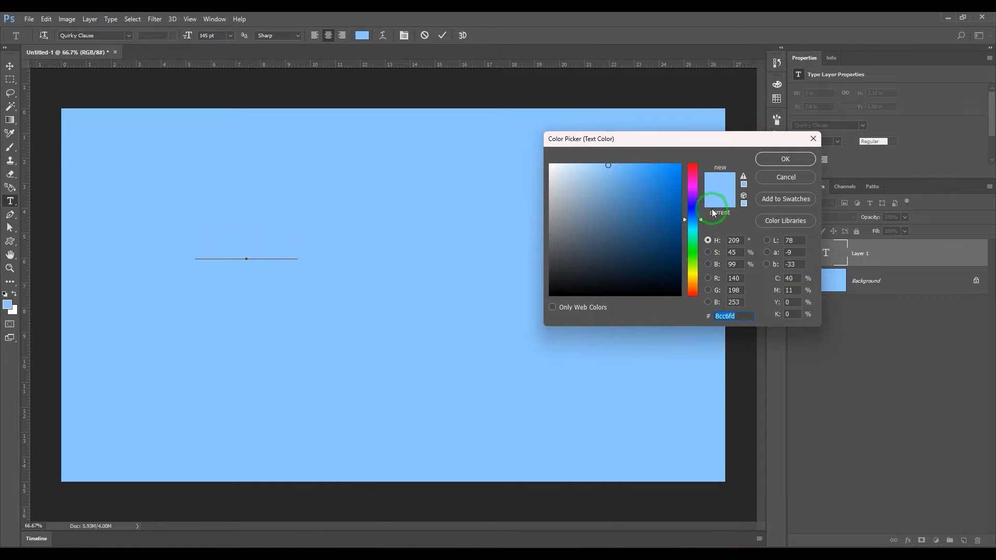
drag(696, 195, 694, 179)
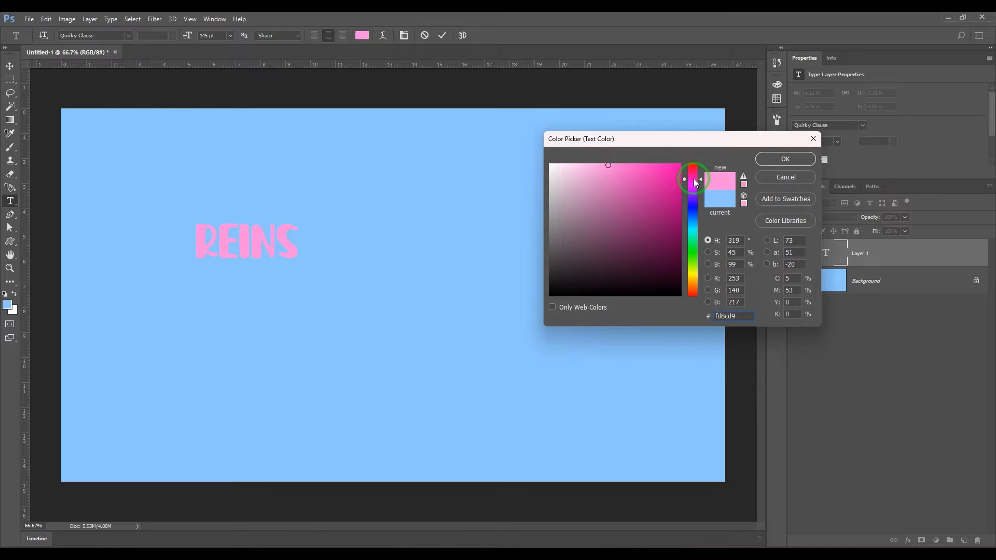
click(623, 164)
mouse_move(624, 164)
mouse_down()
mouse_move(632, 166)
mouse_move(624, 173)
mouse_move(620, 158)
mouse_up()
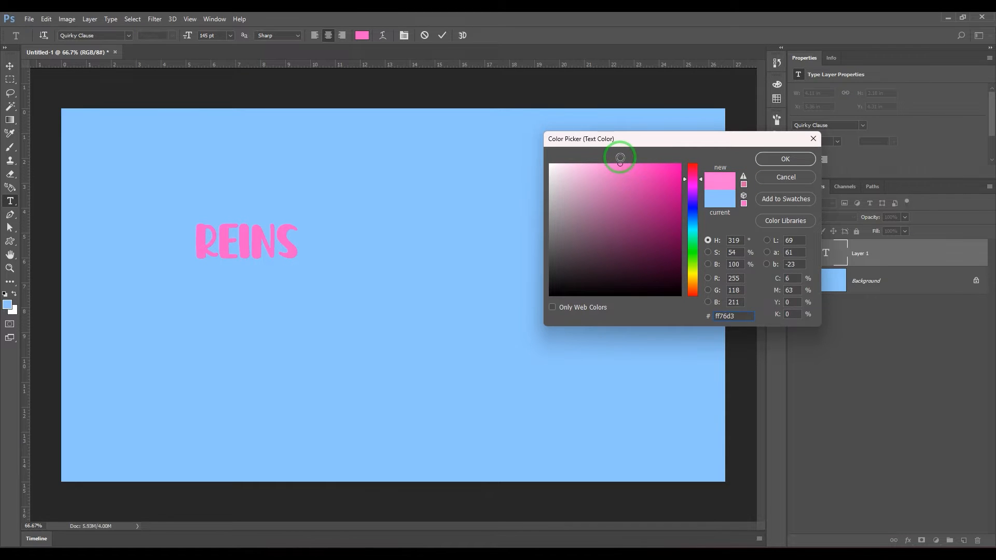
click(767, 159)
click(10, 66)
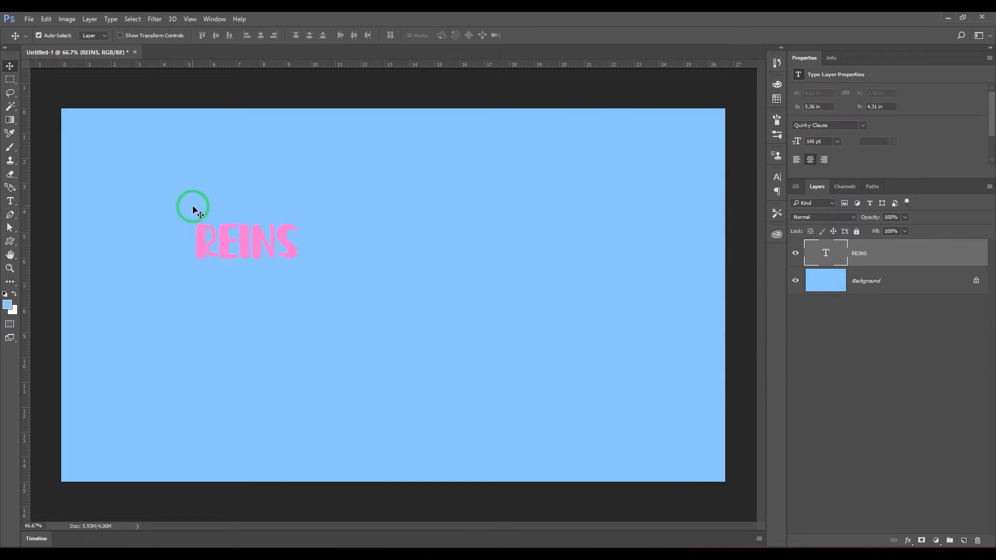
Scale the REINS text up to about 421% and place it in the upper middle of the canvas
drag(220, 233, 232, 216)
key(ctrl+t)
drag(297, 249, 576, 389)
drag(569, 196, 624, 170)
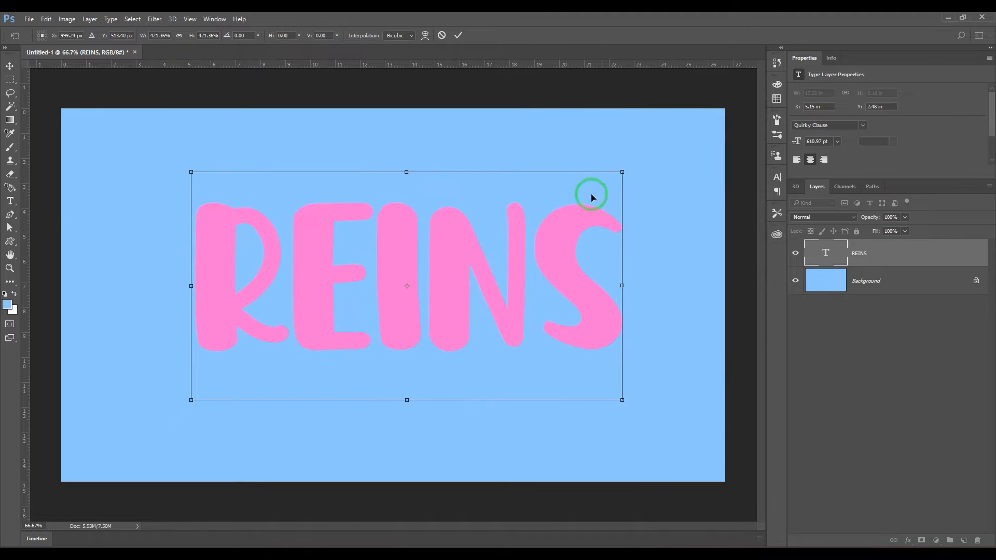
drag(444, 282, 437, 273)
double_click(435, 271)
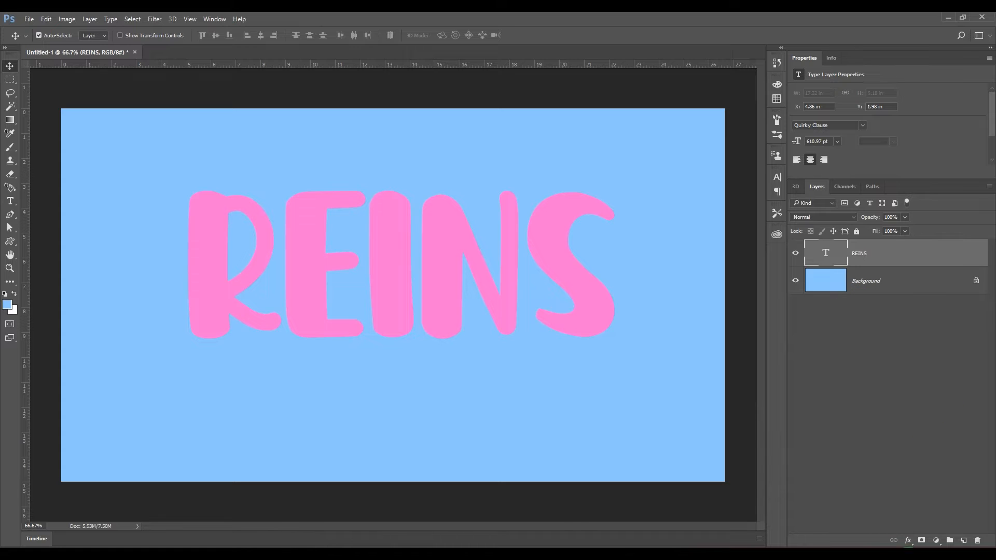
Add a Bevel & Emboss effect to the REINS text layer and reset its settings to the defaults
click(908, 540)
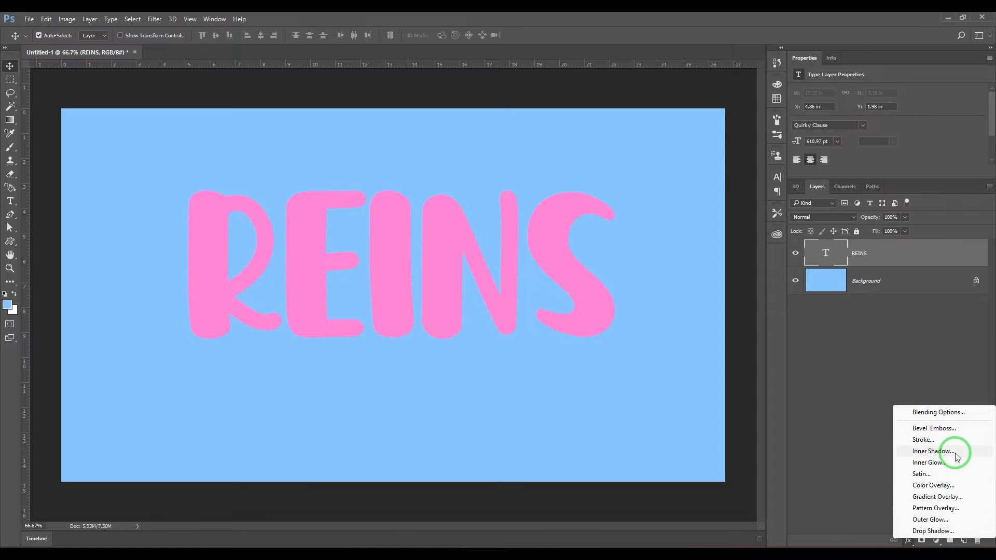
click(940, 430)
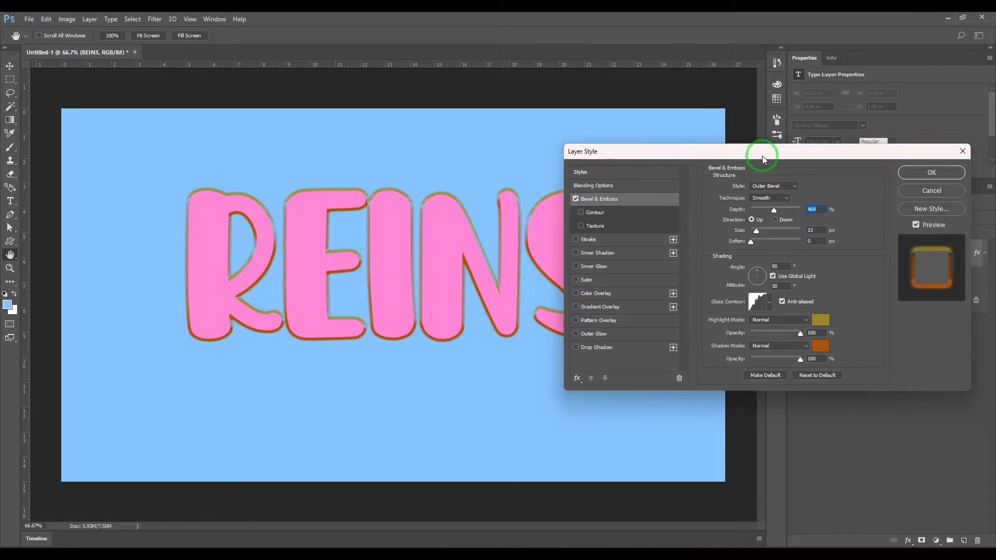
drag(761, 156, 659, 156)
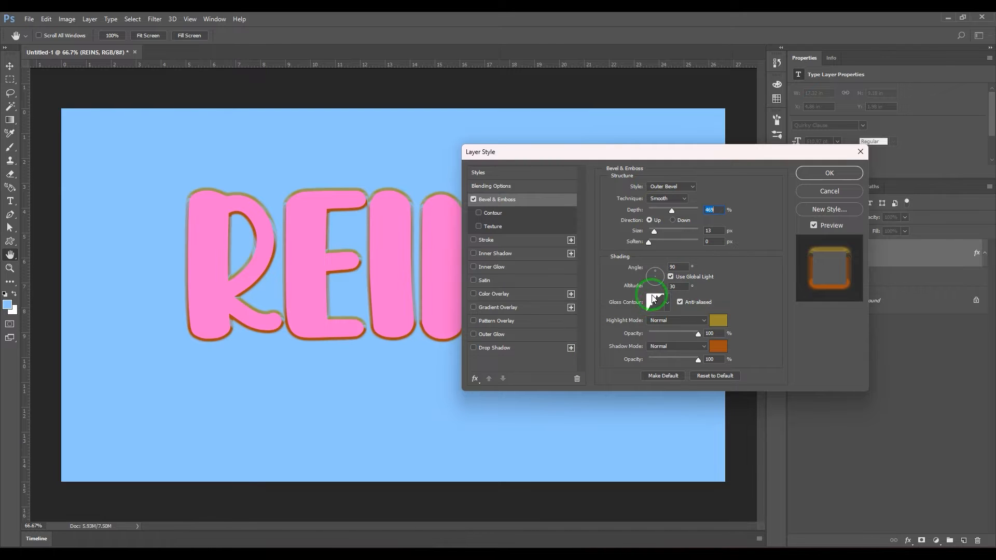
click(714, 376)
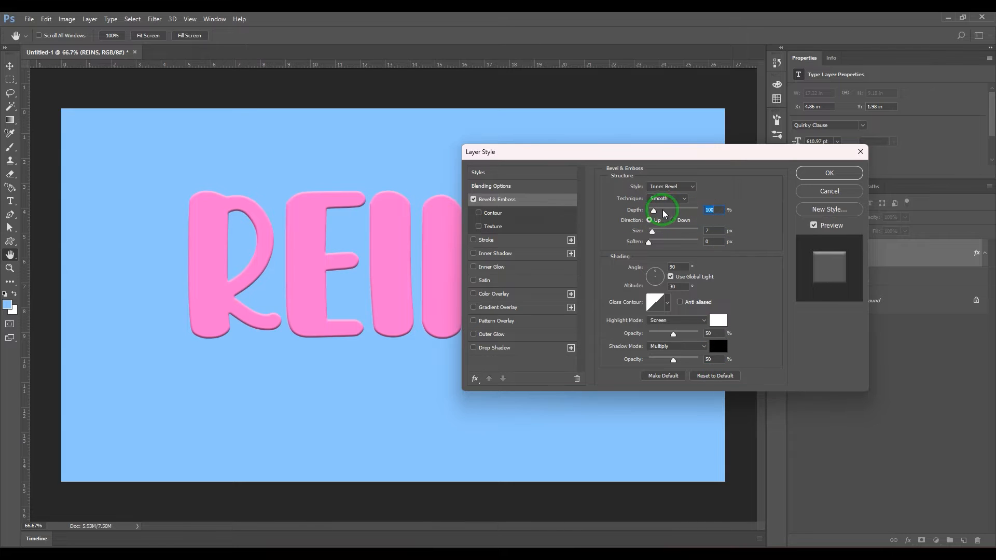
drag(664, 214, 661, 235)
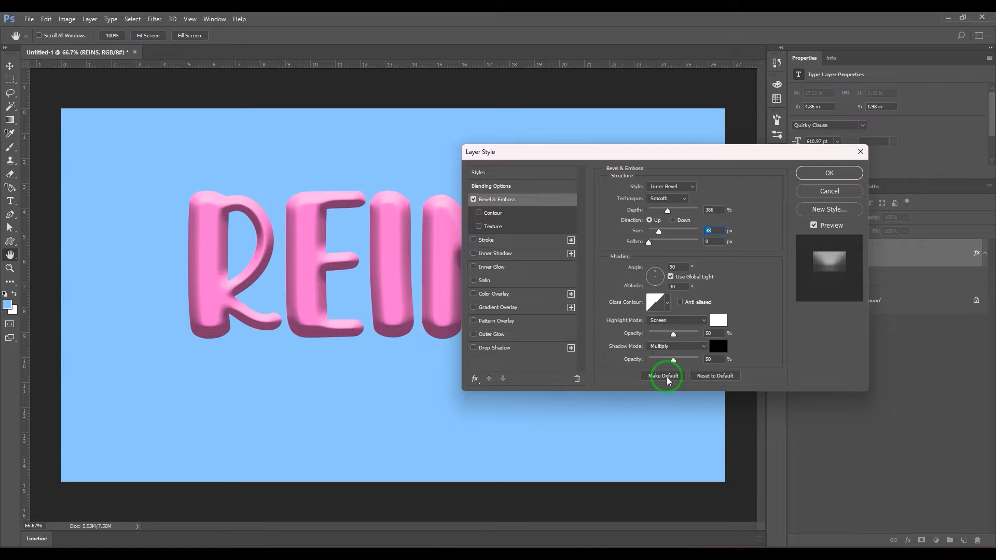
click(713, 376)
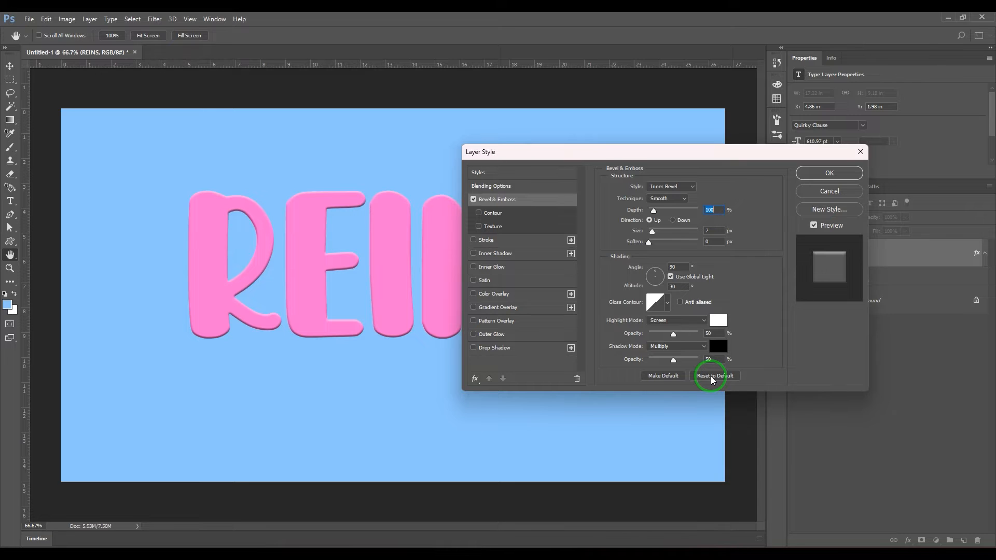
Set the Bevel & Emboss style to Outer Bevel
key(ctrl+plus)
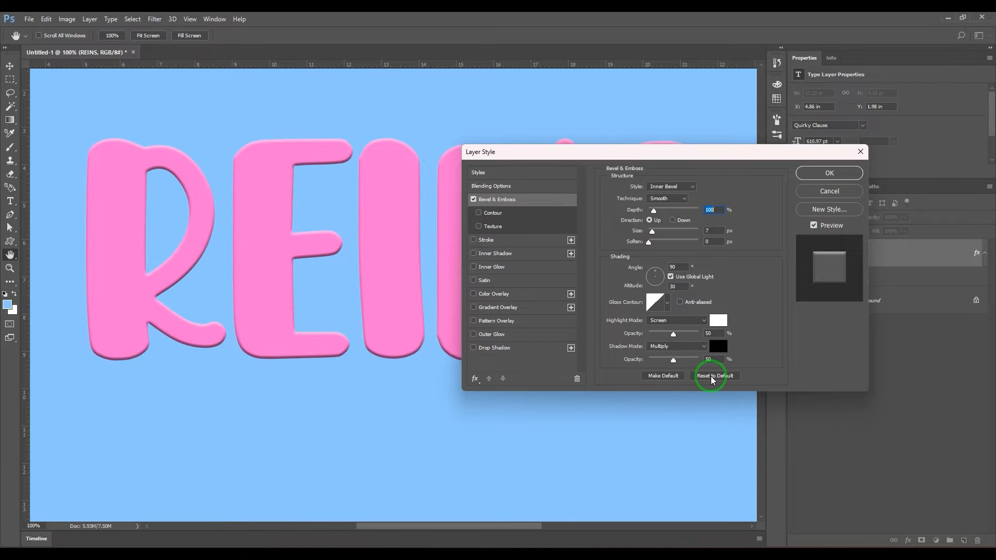
click(687, 187)
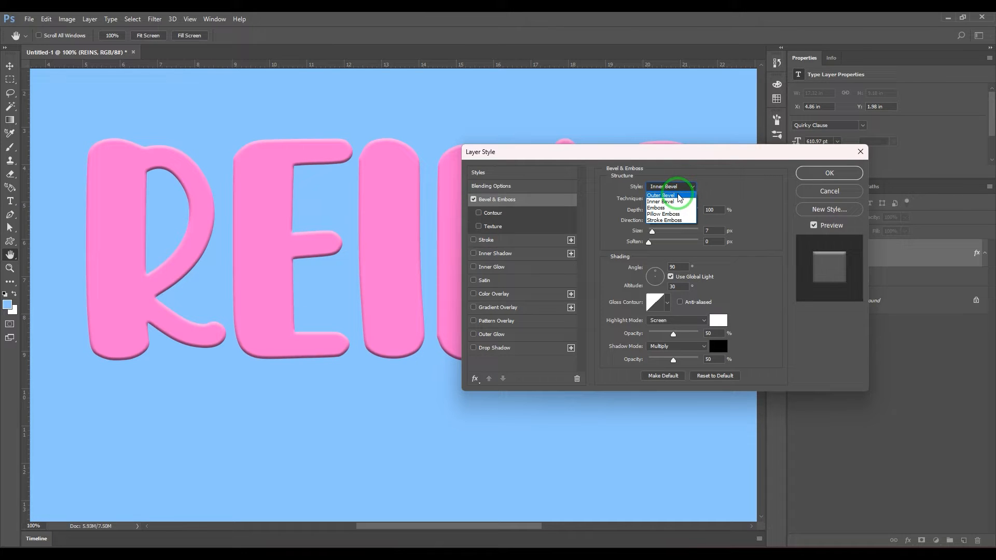
click(680, 196)
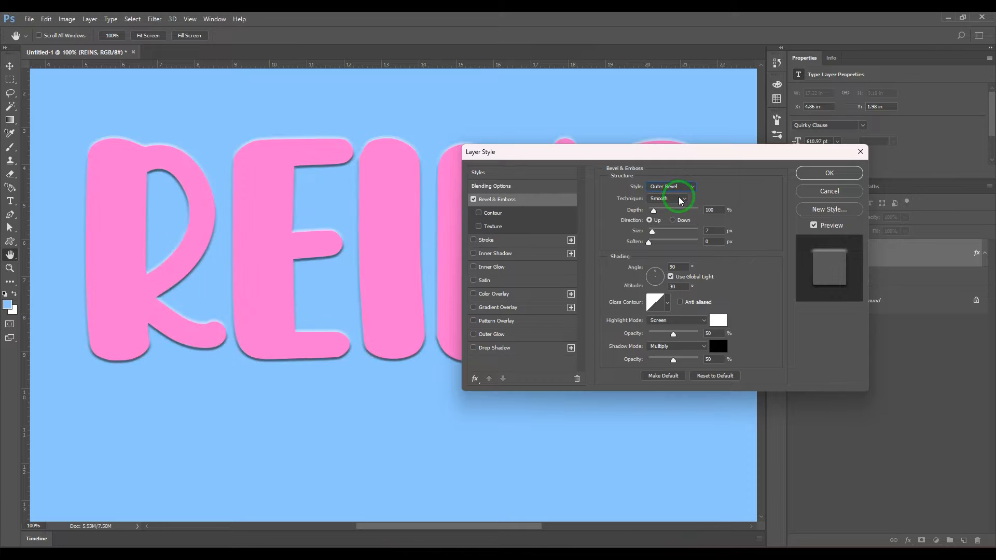
Inspect the outer bevel along the letter edges and set its depth to 240%, size to 16 px and soften to 0 px
drag(225, 362, 212, 338)
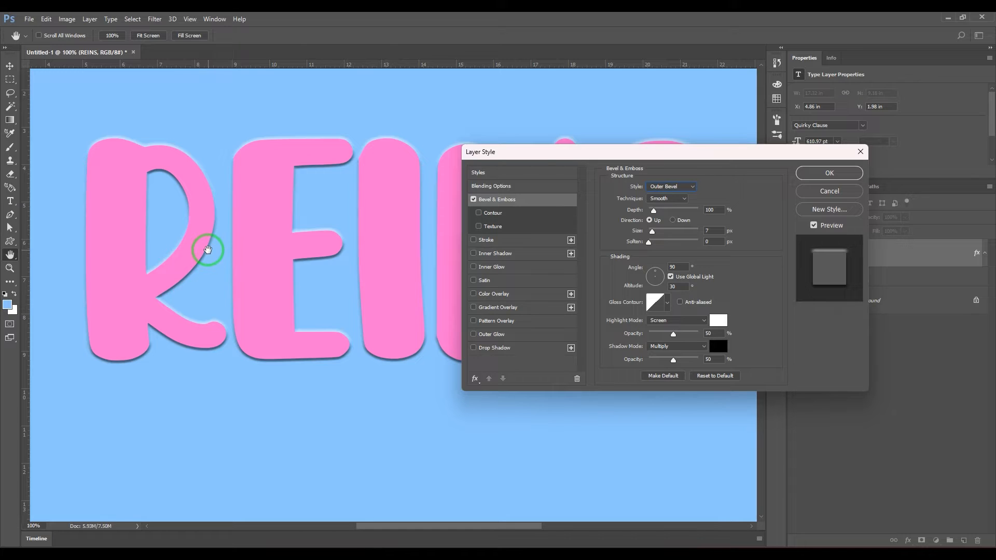
key(ctrl+plus)
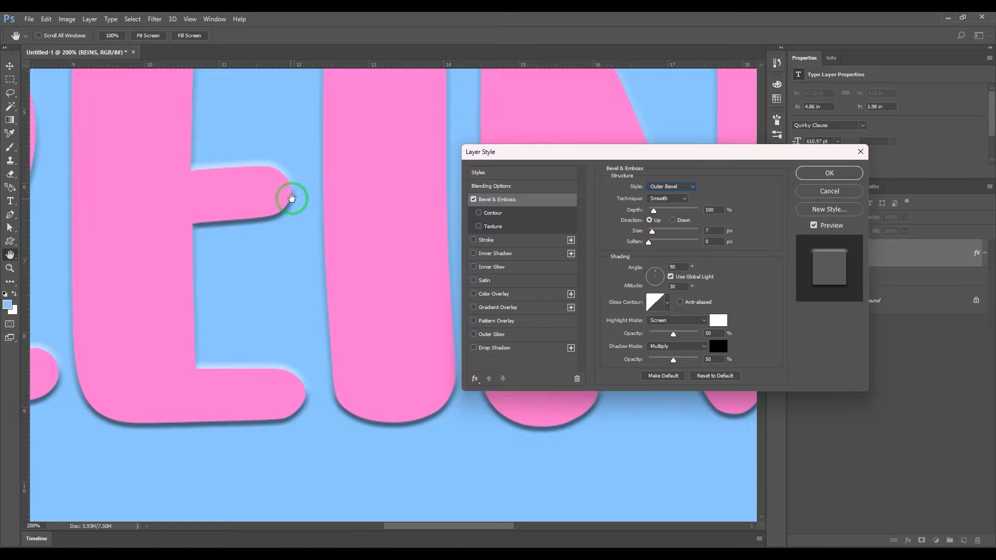
drag(253, 222, 389, 228)
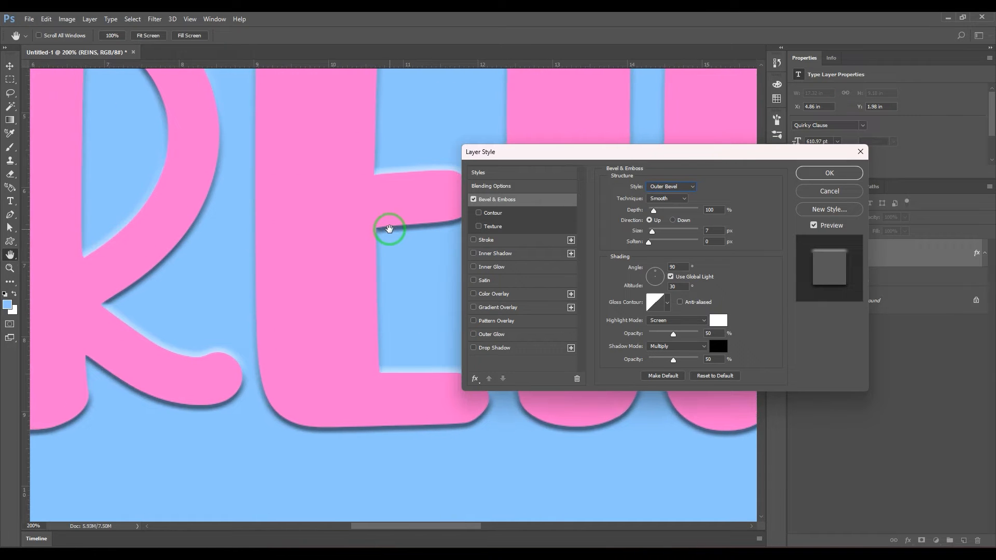
key(ctrl+minus)
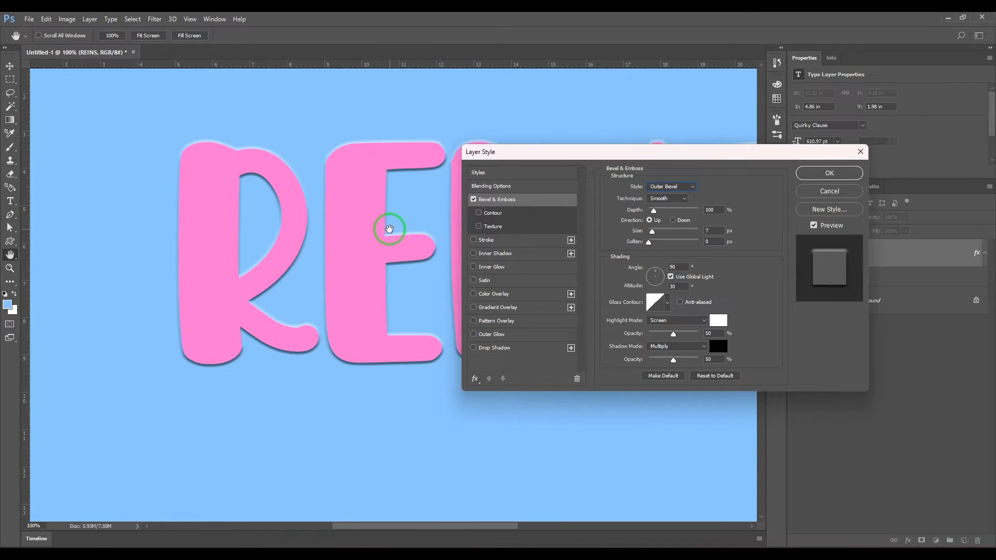
key(ctrl+plus)
key(ctrl+minus)
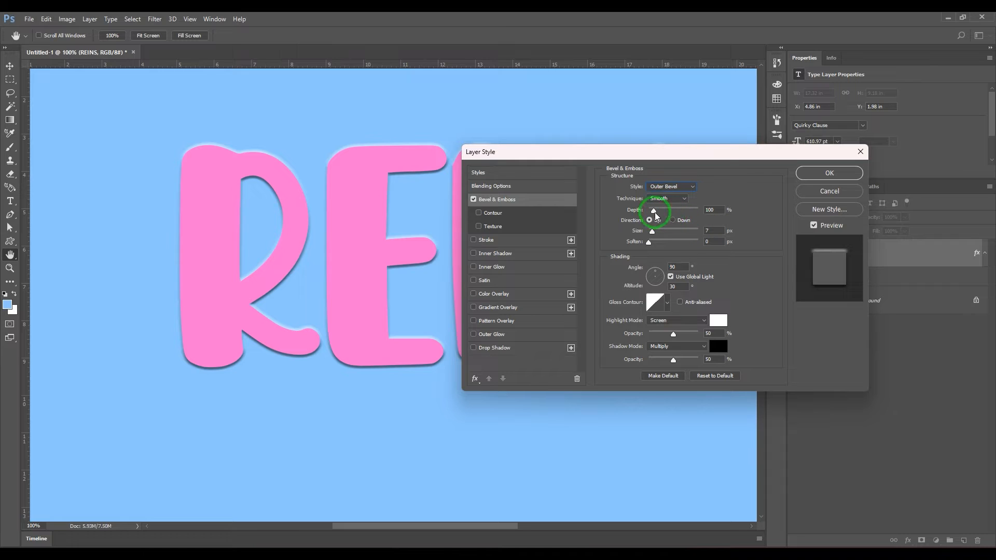
mouse_move(653, 211)
mouse_down()
mouse_move(667, 213)
mouse_move(651, 246)
mouse_move(709, 239)
mouse_move(643, 244)
mouse_up()
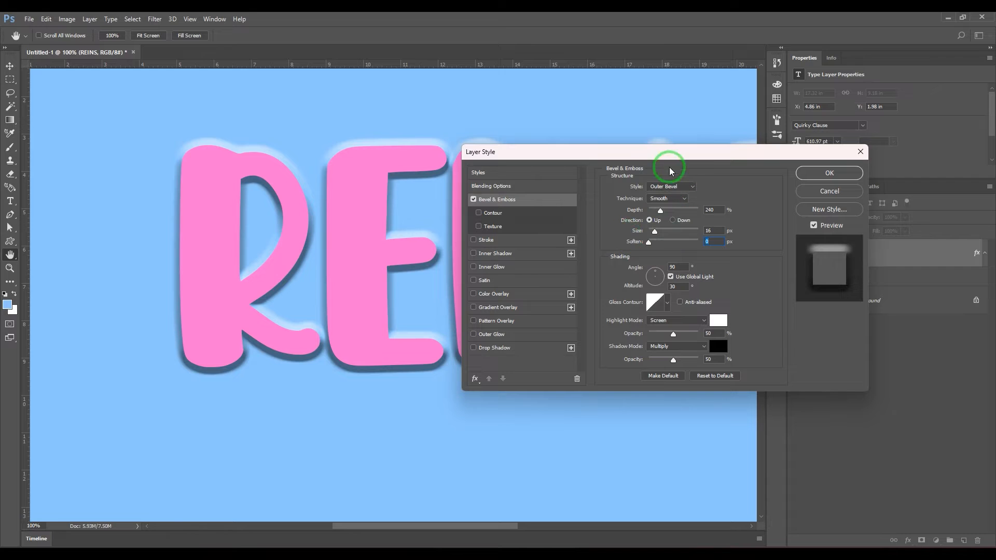
Compare the Chisel Hard and Chisel Soft bevel techniques on the text, and settle on Chisel Hard
click(676, 199)
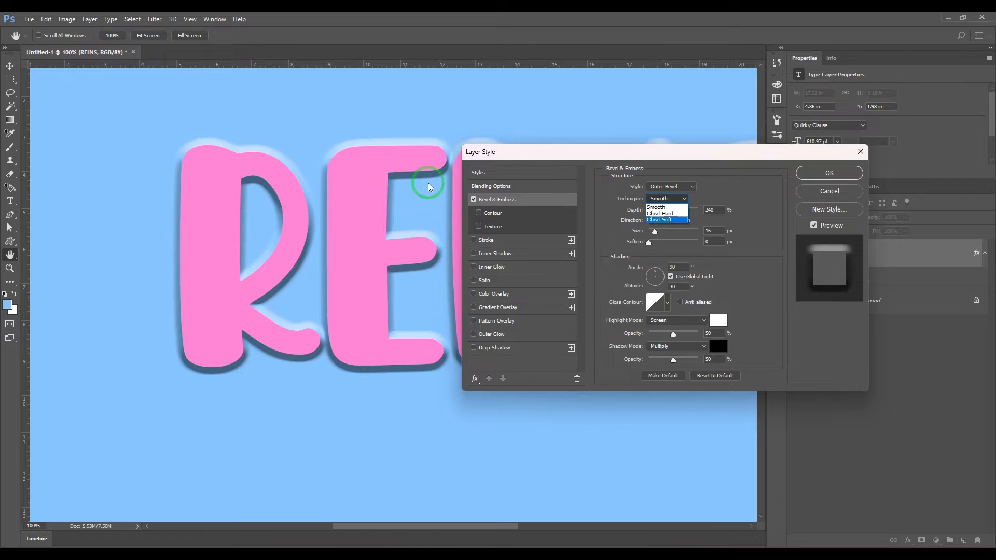
click(669, 214)
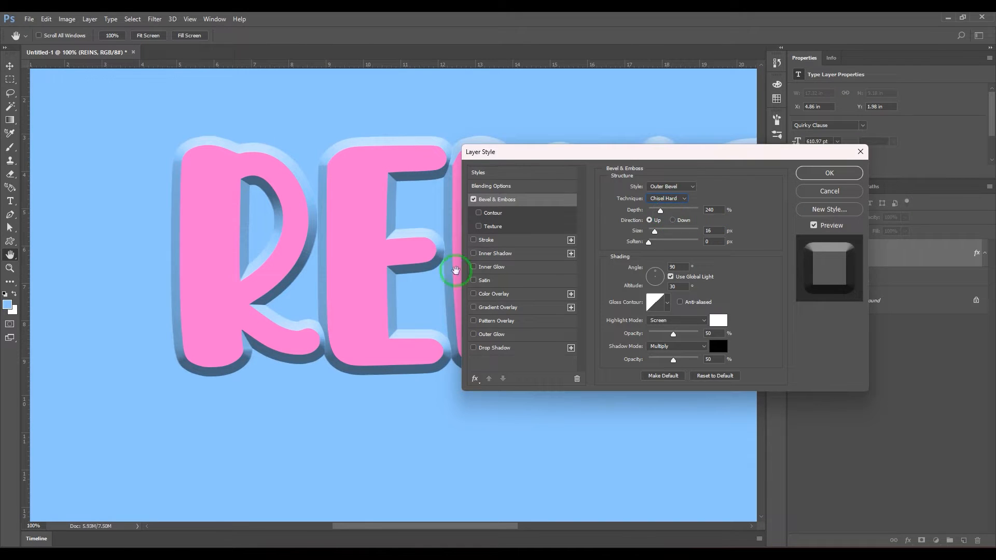
click(681, 200)
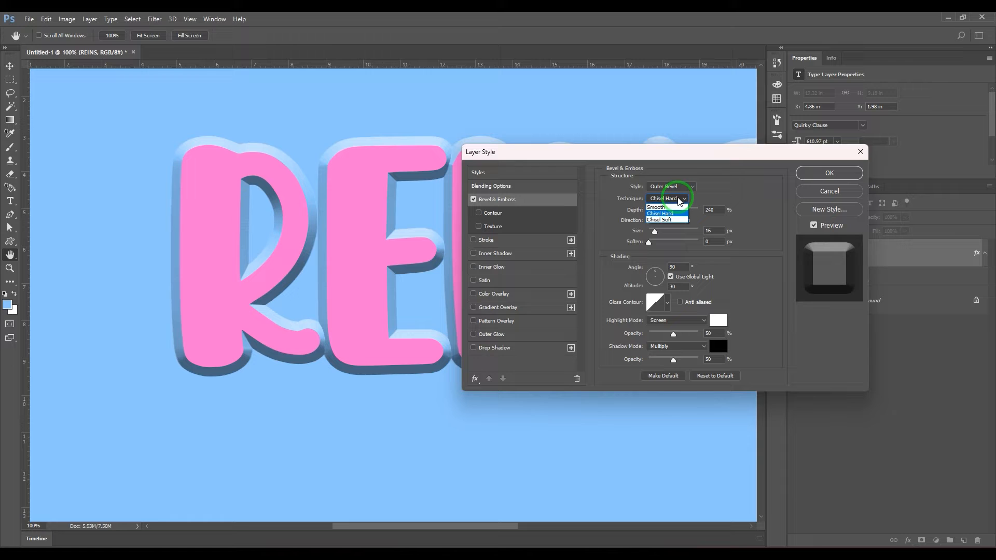
click(671, 223)
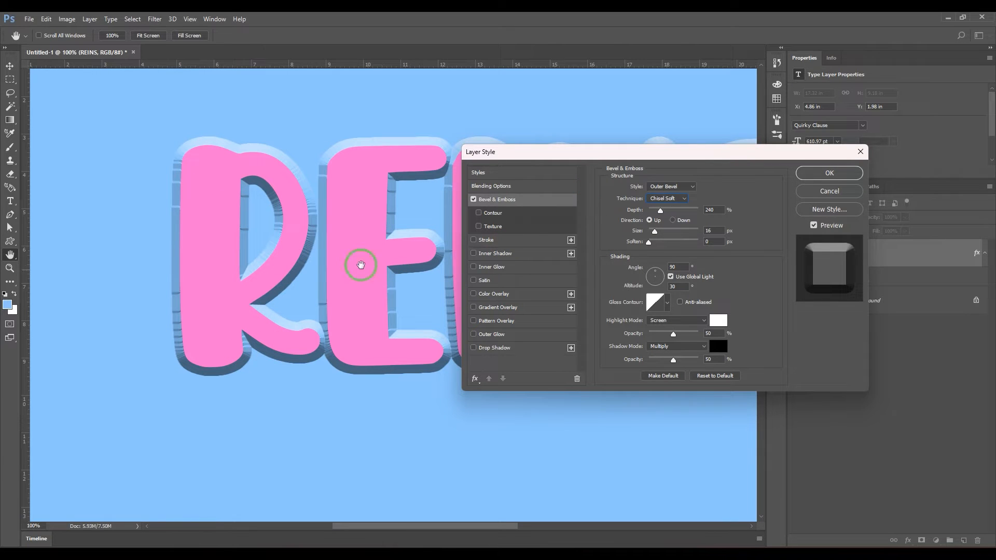
click(681, 202)
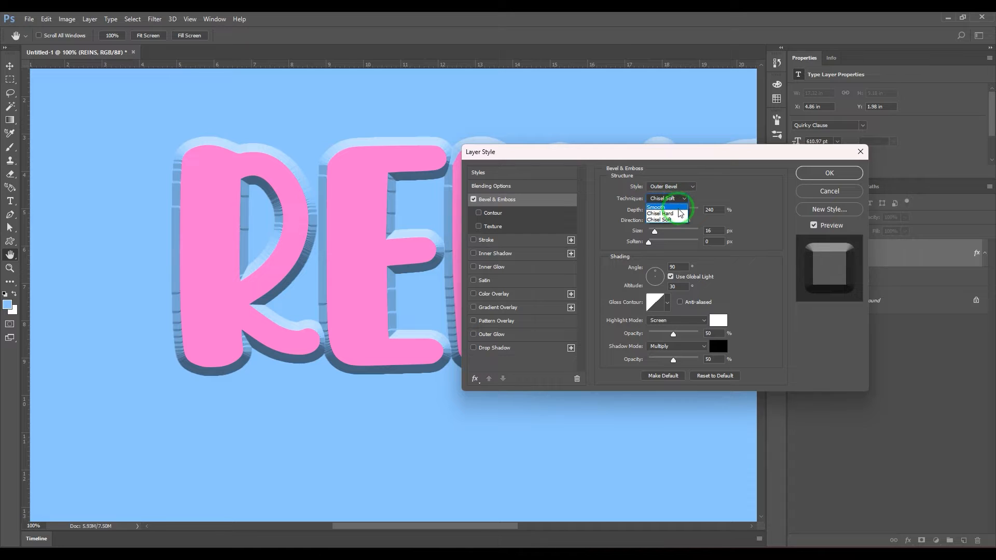
click(668, 214)
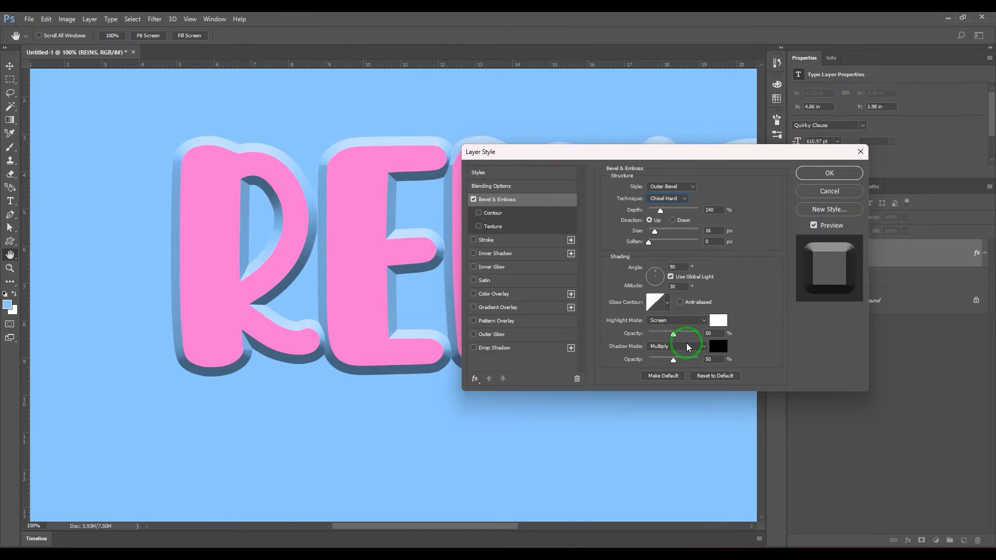
Set the bevel's soften to 1 px, compare the Down and Up directions, and settle on Up
mouse_move(649, 242)
mouse_down()
mouse_move(697, 250)
mouse_move(652, 255)
mouse_up()
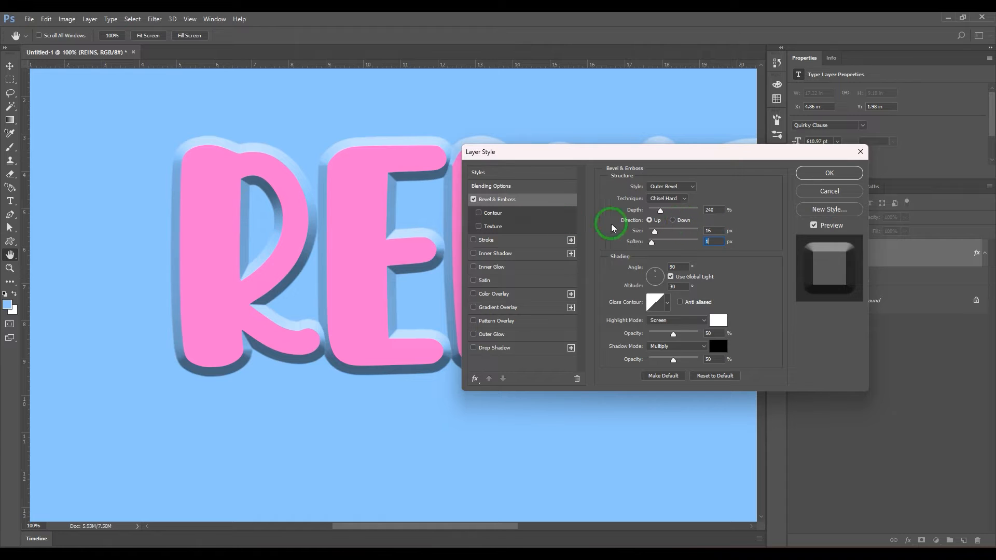
click(682, 224)
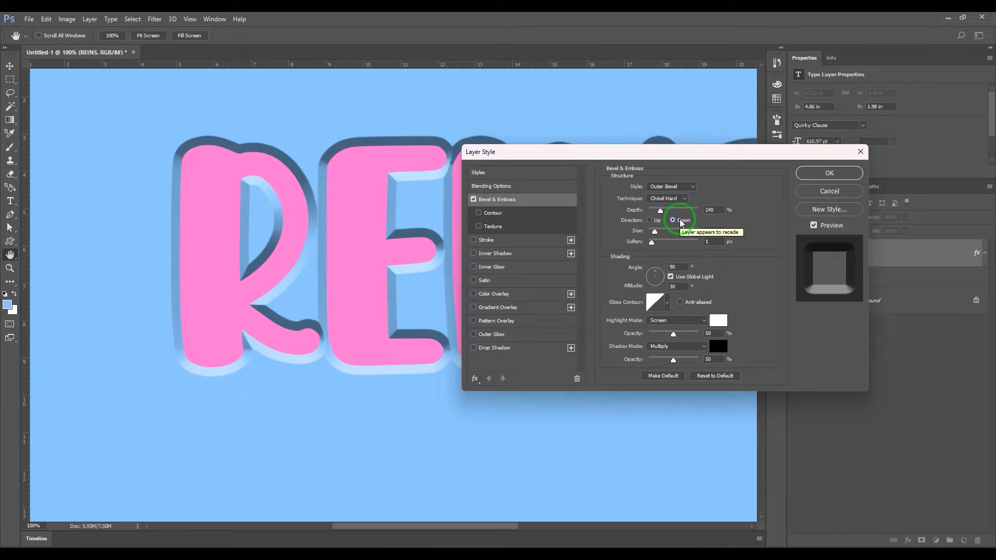
click(651, 221)
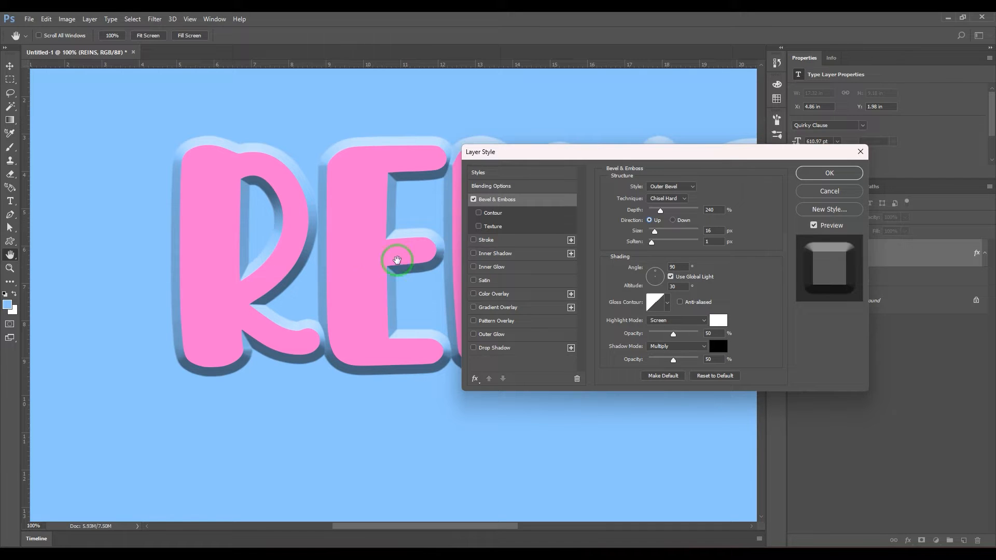
click(675, 220)
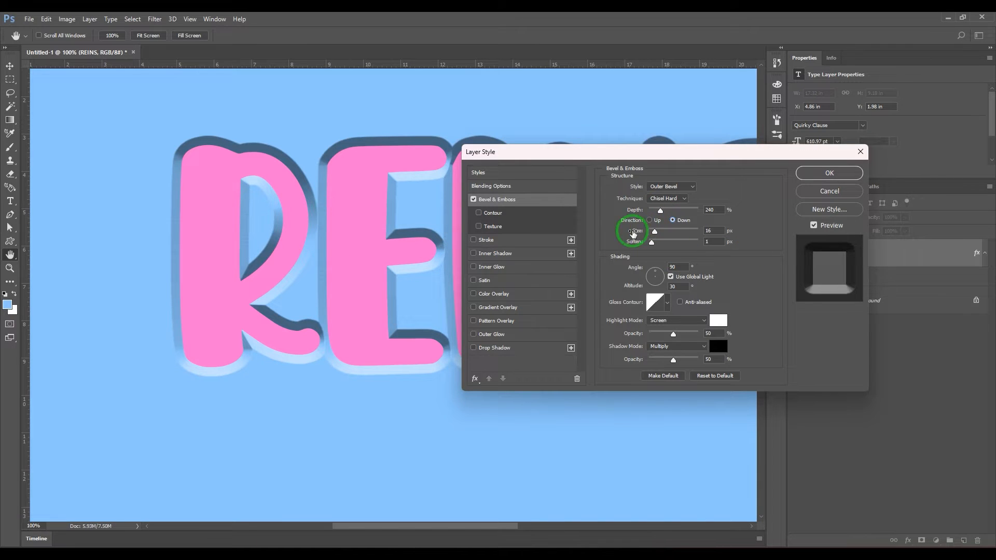
click(654, 222)
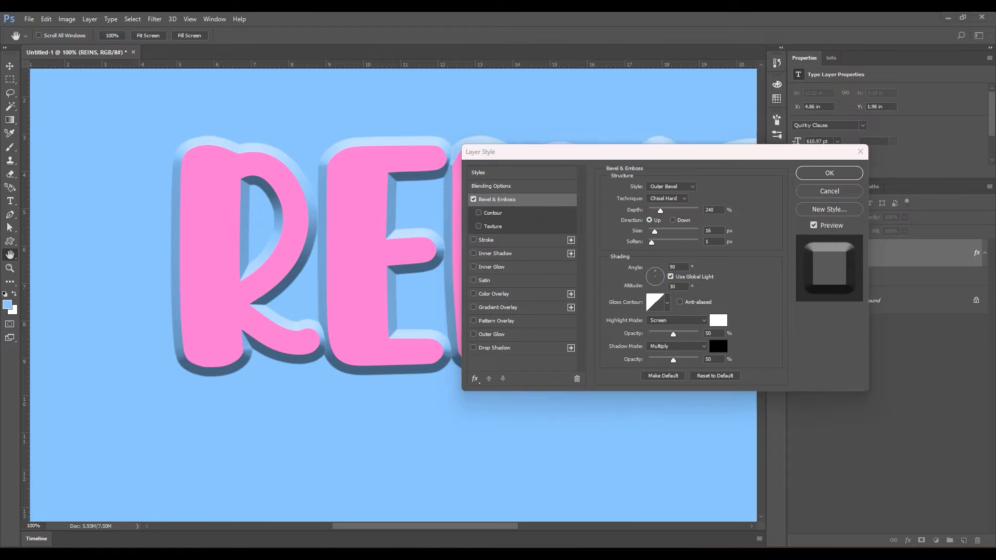
Try lower light altitudes for the bevel shading, including 0°, and settle on an altitude of 45°
click(656, 273)
mouse_move(653, 277)
mouse_down()
mouse_move(650, 288)
mouse_move(662, 277)
mouse_move(652, 271)
mouse_up()
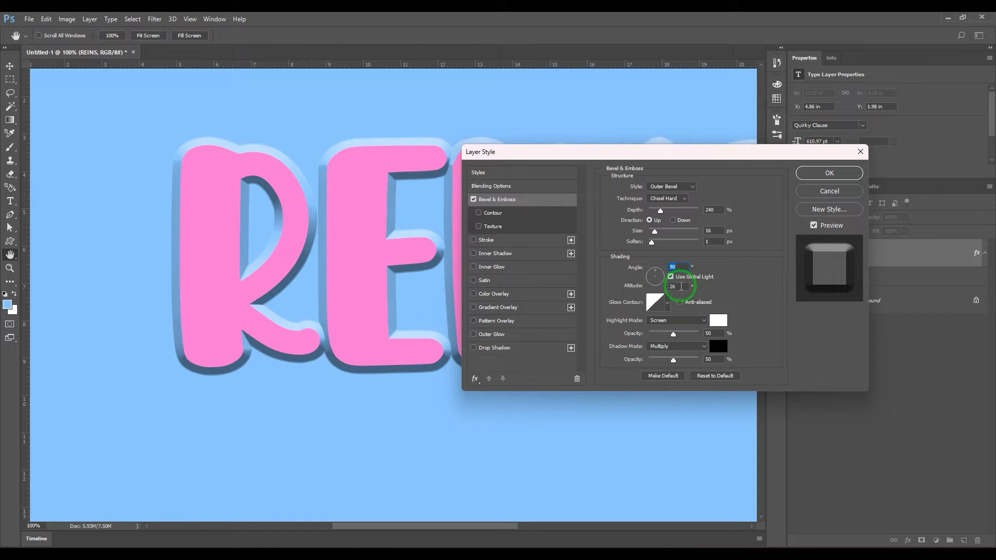
drag(681, 287, 661, 293)
text(0)
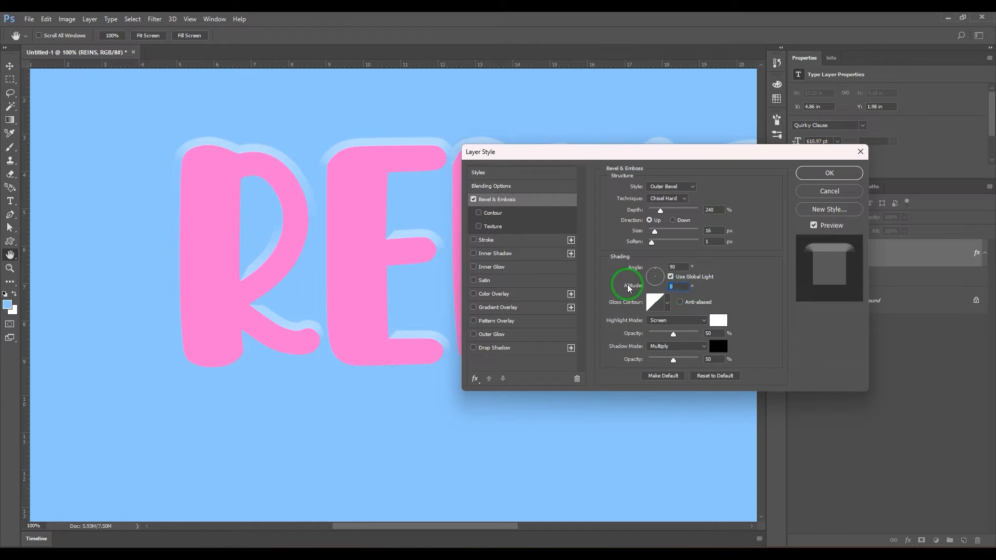
text(45)
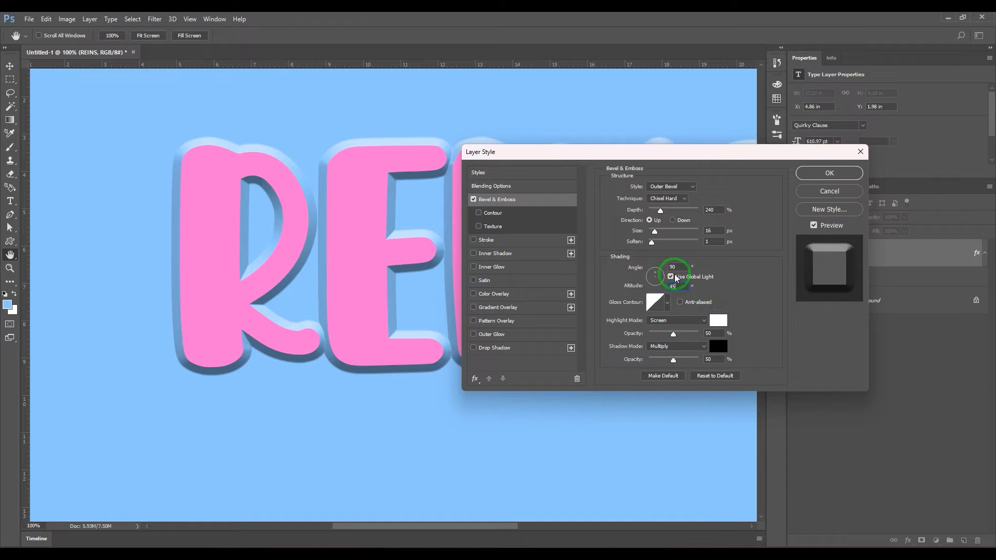
Compare bevel light angles of 0°, 90°, 180° and 270° with global light on, and settle on 0°
drag(679, 266, 638, 267)
text(0)
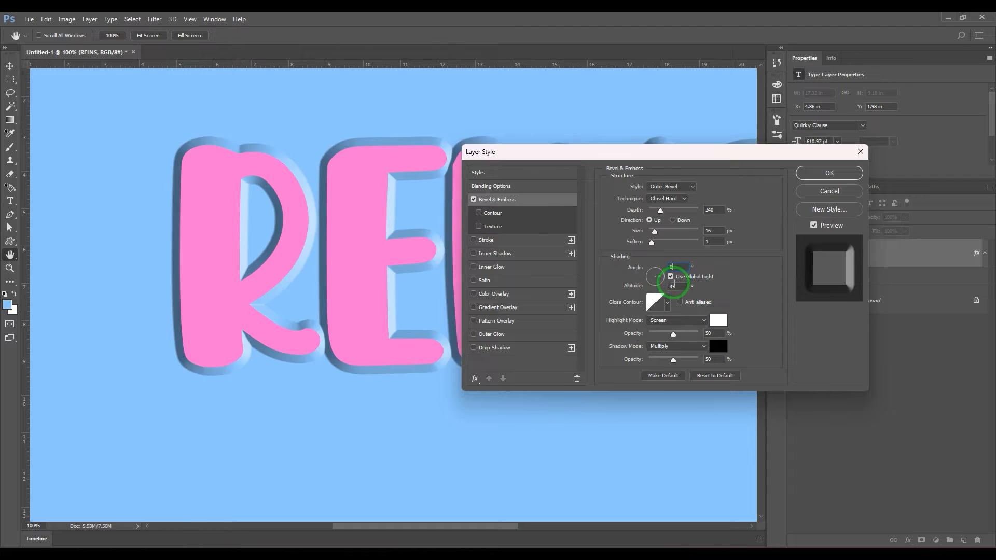
click(670, 276)
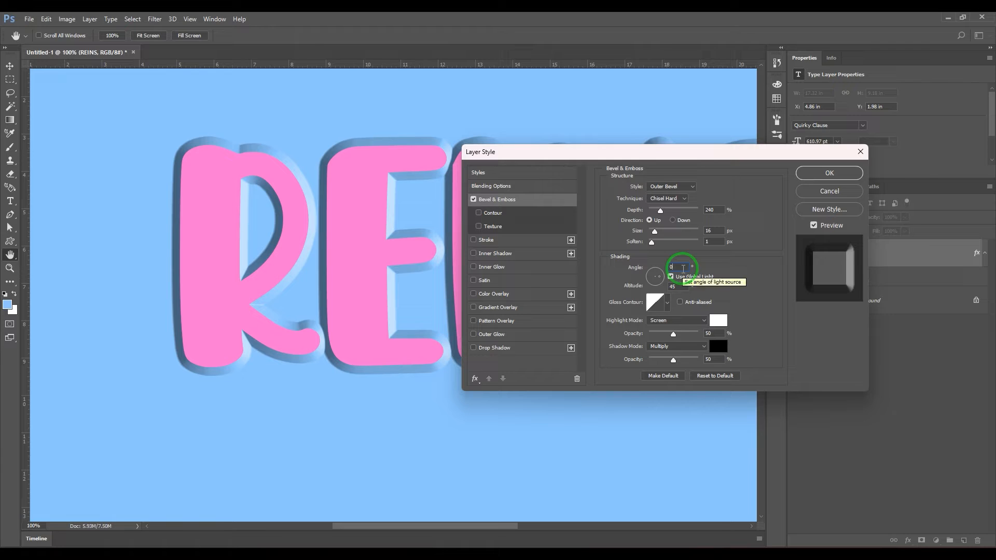
click(655, 272)
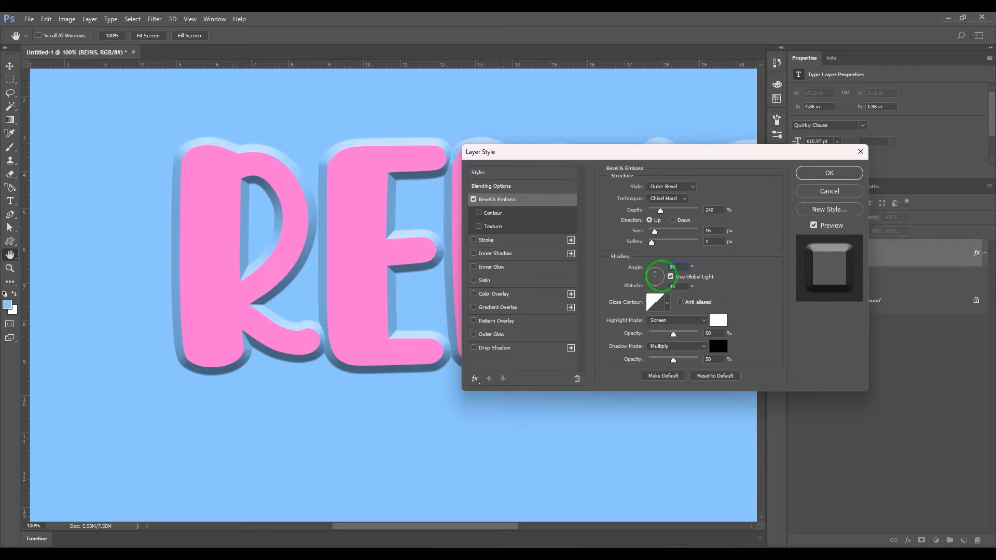
drag(684, 270, 632, 268)
text(180)
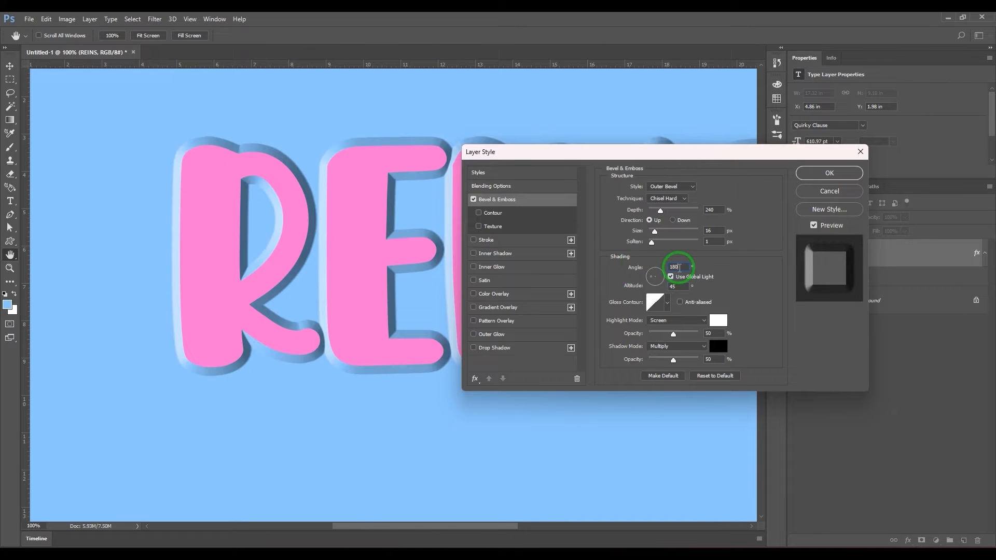
drag(680, 268, 612, 272)
text(270)
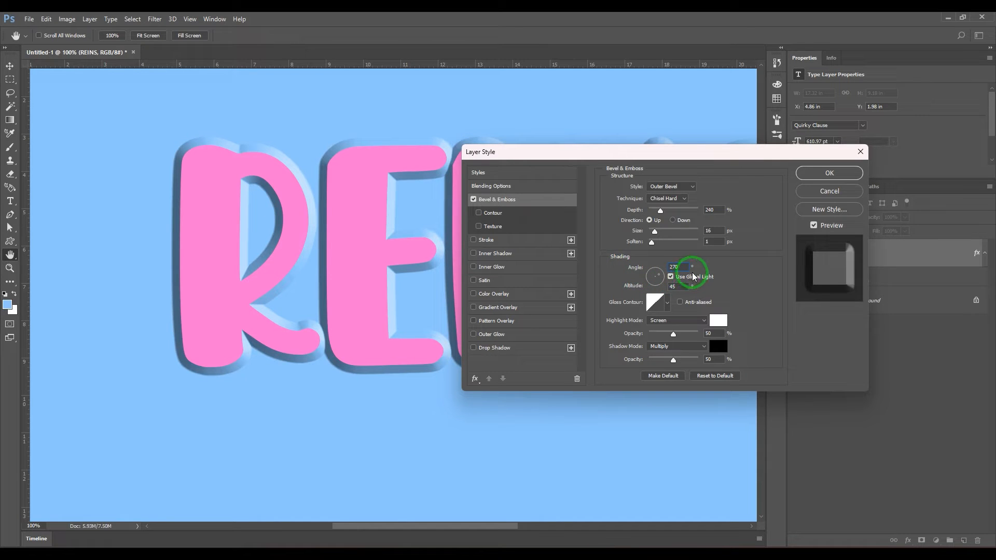
drag(686, 268, 625, 270)
text(0)
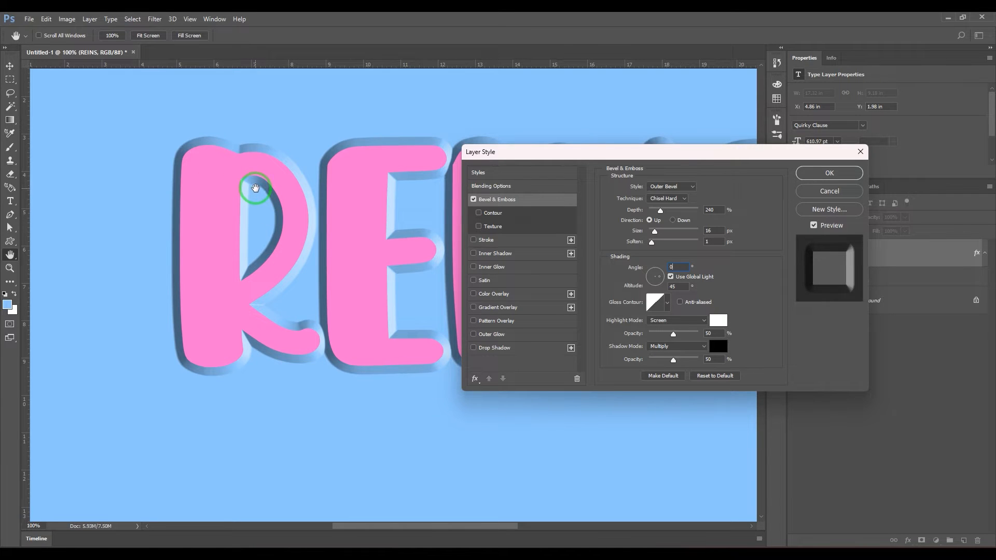
Apply the single-peak gloss contour to the bevel and change the technique to Smooth
click(667, 302)
click(622, 326)
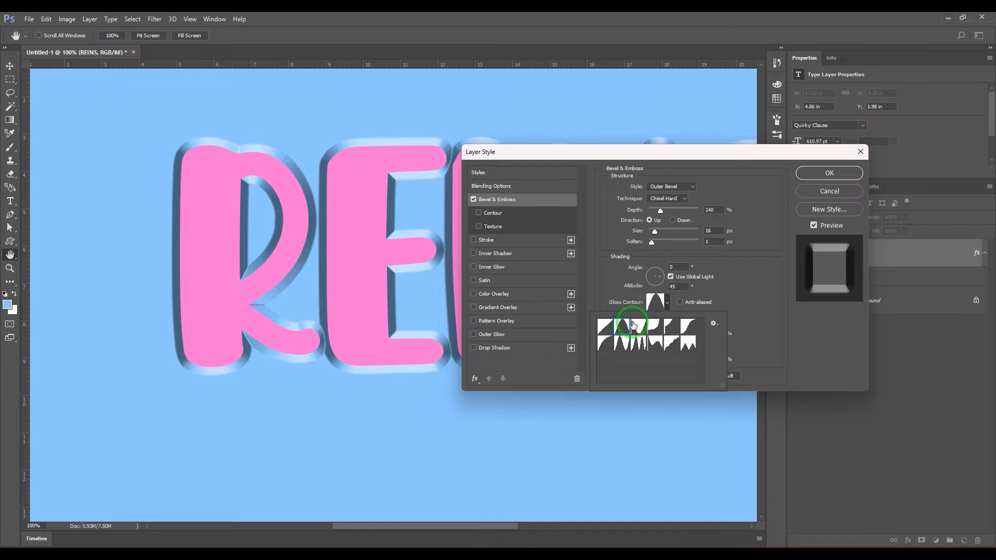
click(676, 198)
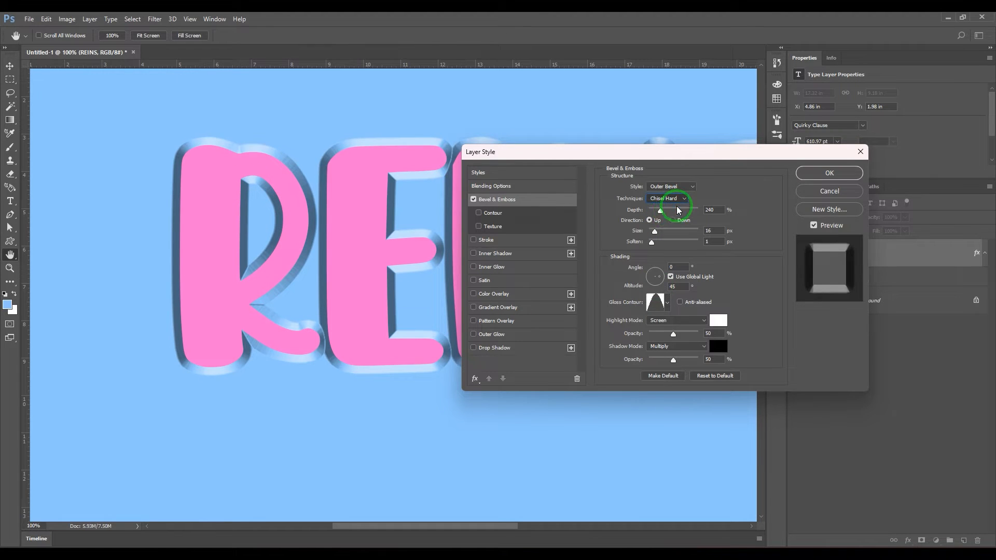
click(677, 207)
Compare the gloss contour presets on the letter edges and choose Ring - Double
click(667, 306)
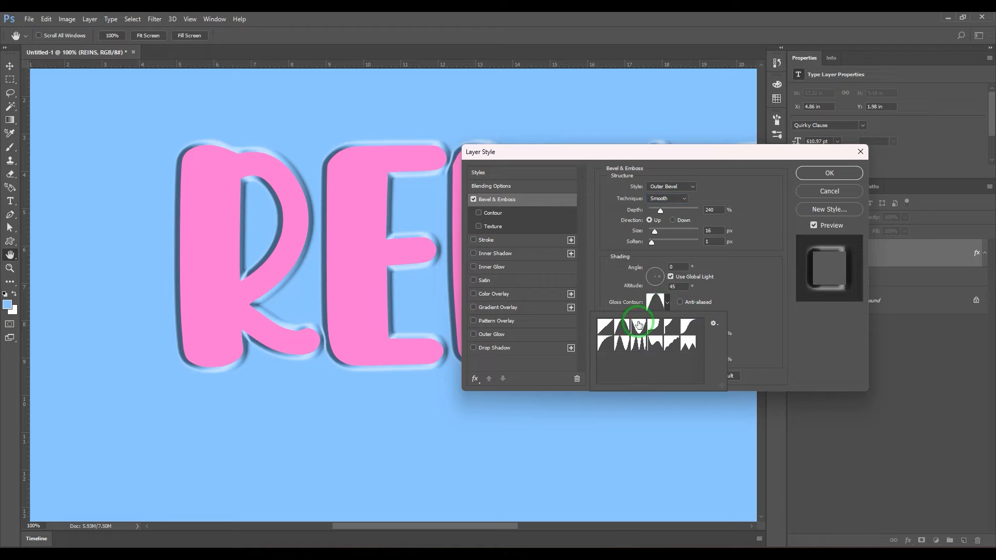
click(605, 326)
click(620, 324)
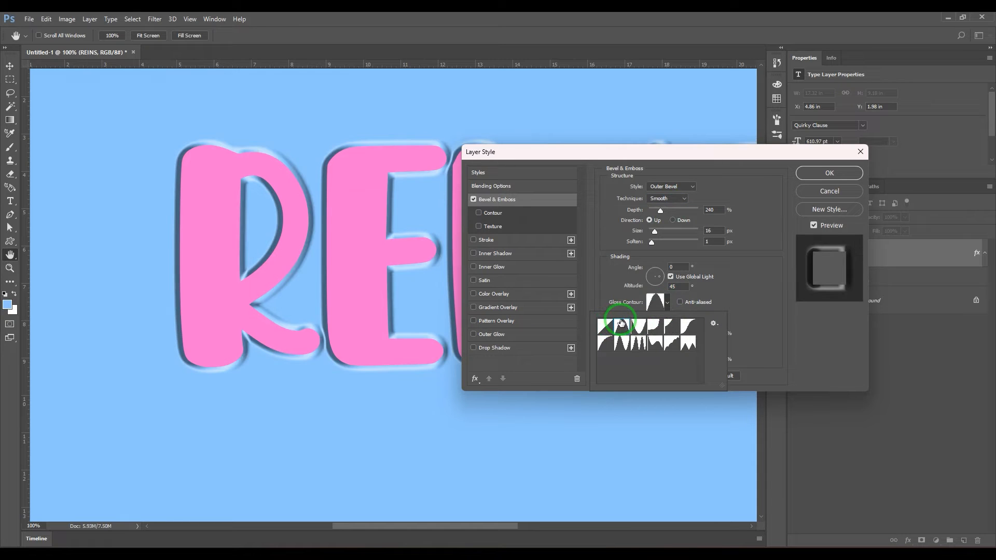
click(640, 326)
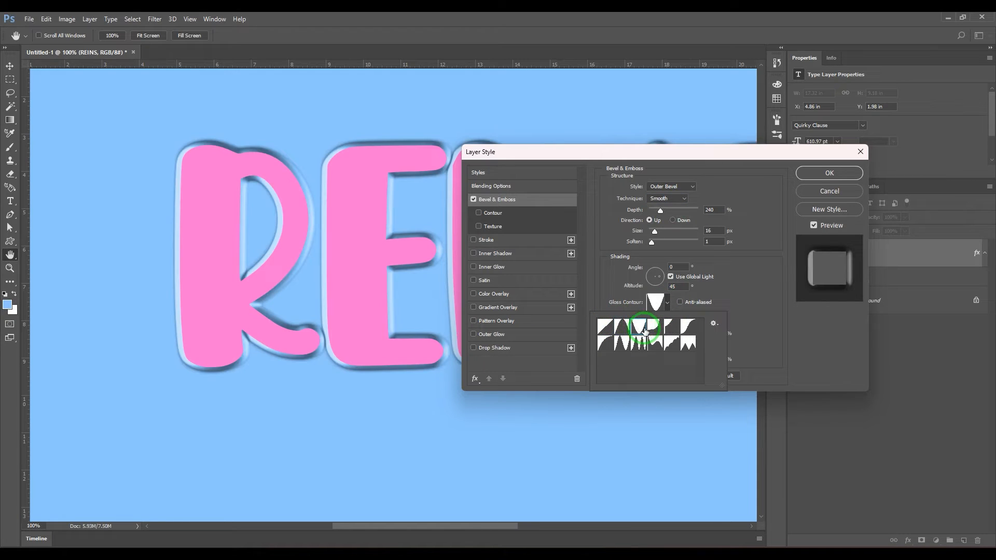
click(656, 329)
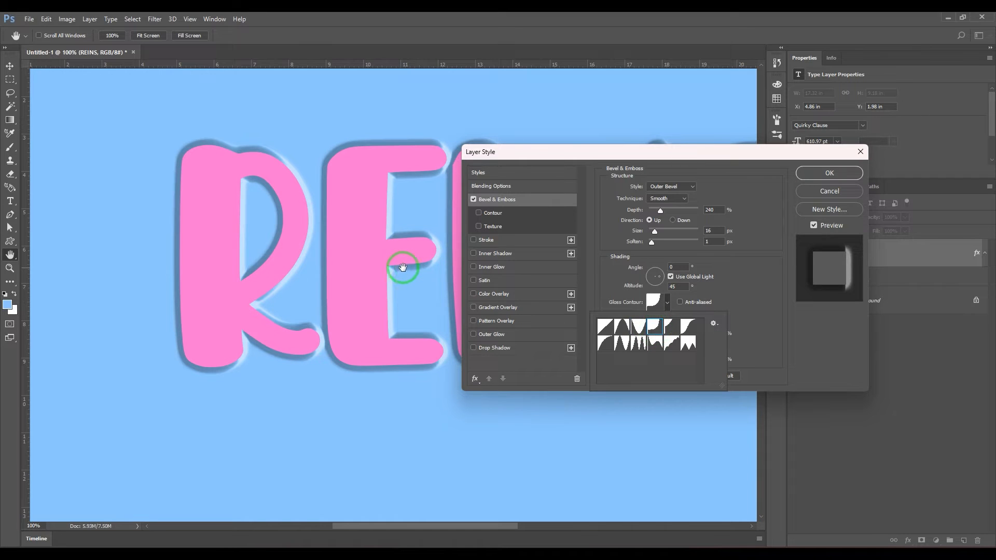
click(670, 330)
click(688, 346)
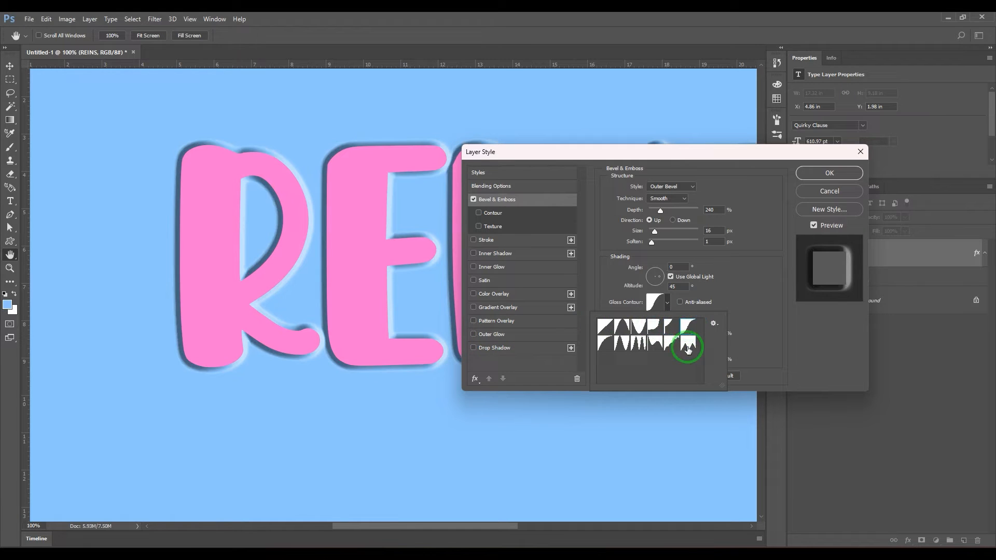
click(671, 346)
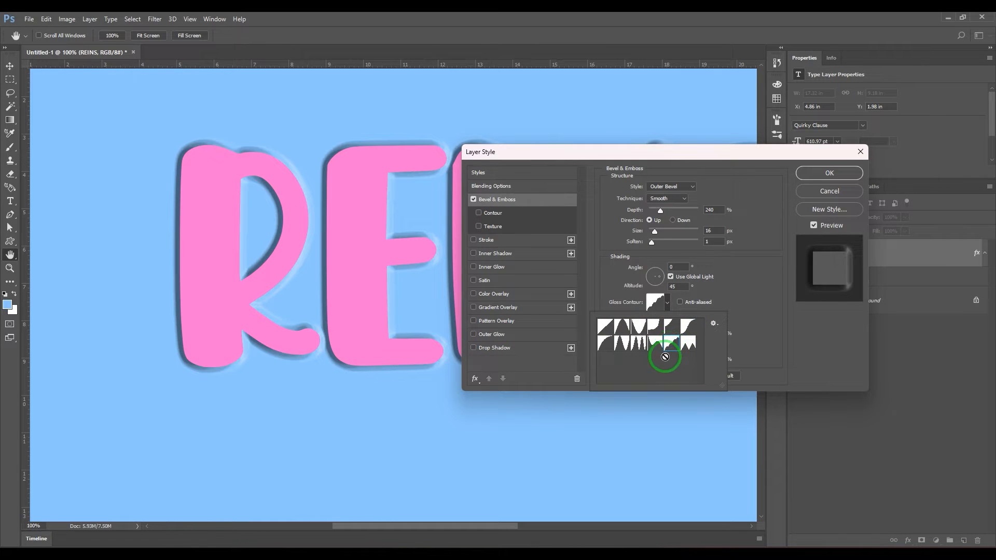
click(638, 343)
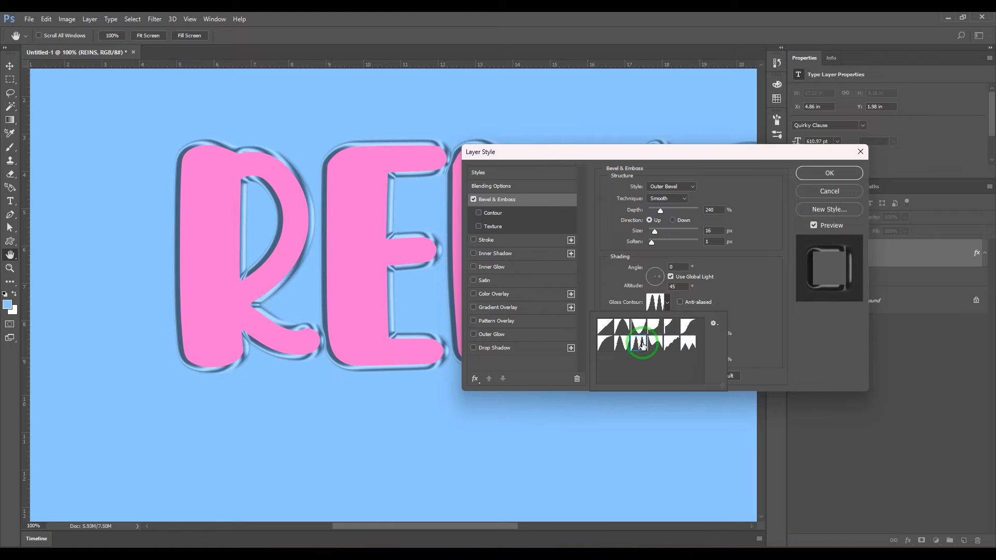
click(767, 338)
Customize the Ring - Double contour with points at 71% input/25% output, 27%/31% and 40%/89%, and apply it to the bevel
click(655, 302)
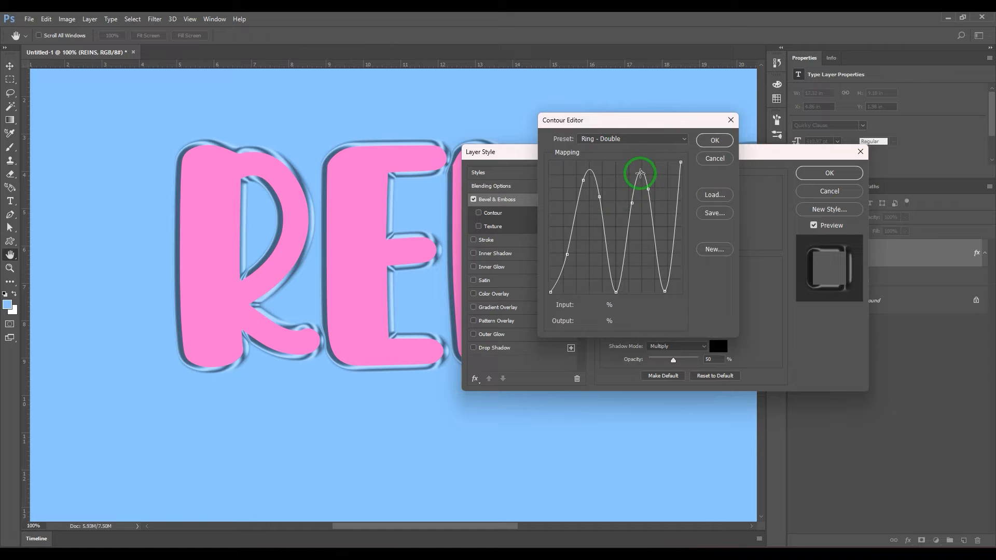
drag(642, 172, 643, 260)
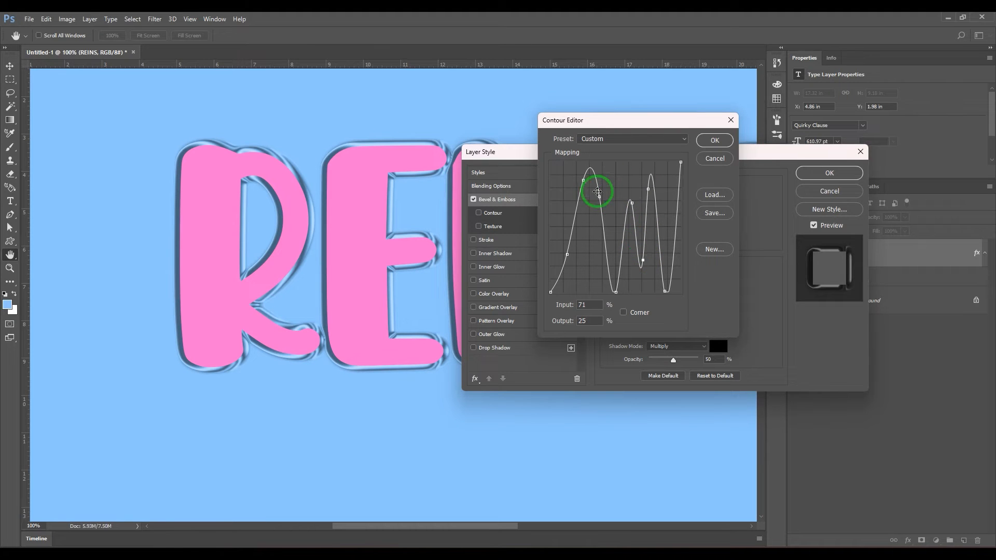
drag(591, 170, 586, 252)
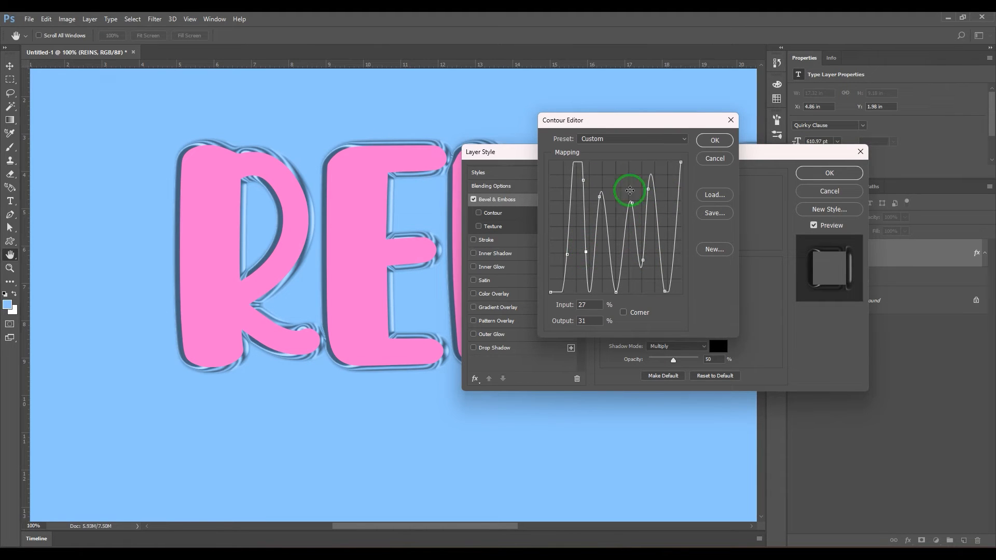
drag(602, 196, 604, 177)
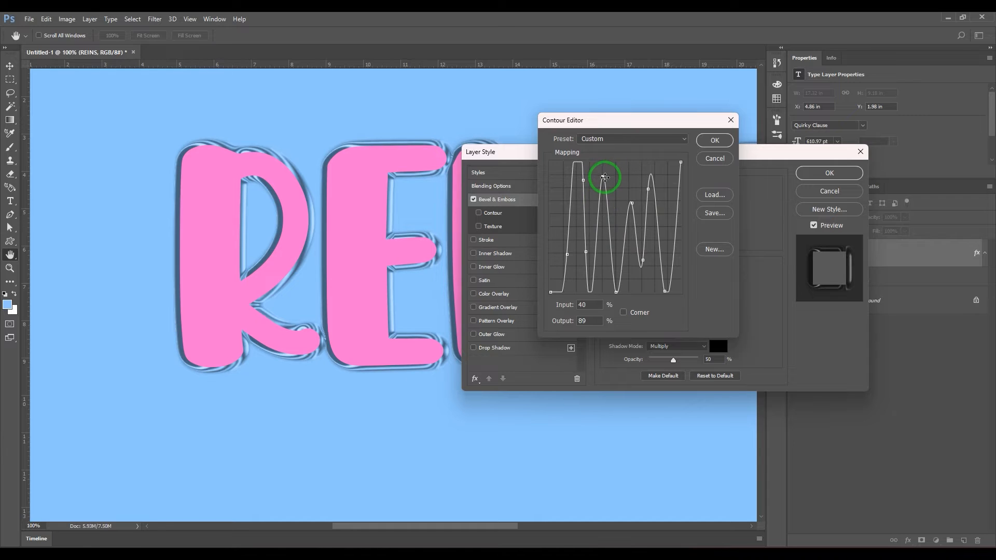
click(721, 146)
click(424, 259)
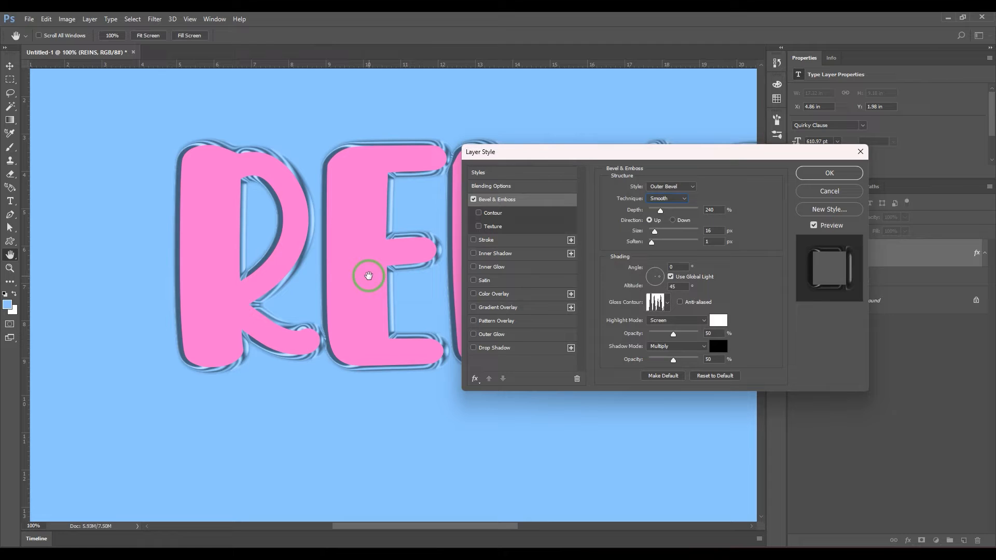
Reset the bevel's gloss contour to the Linear preset
click(668, 302)
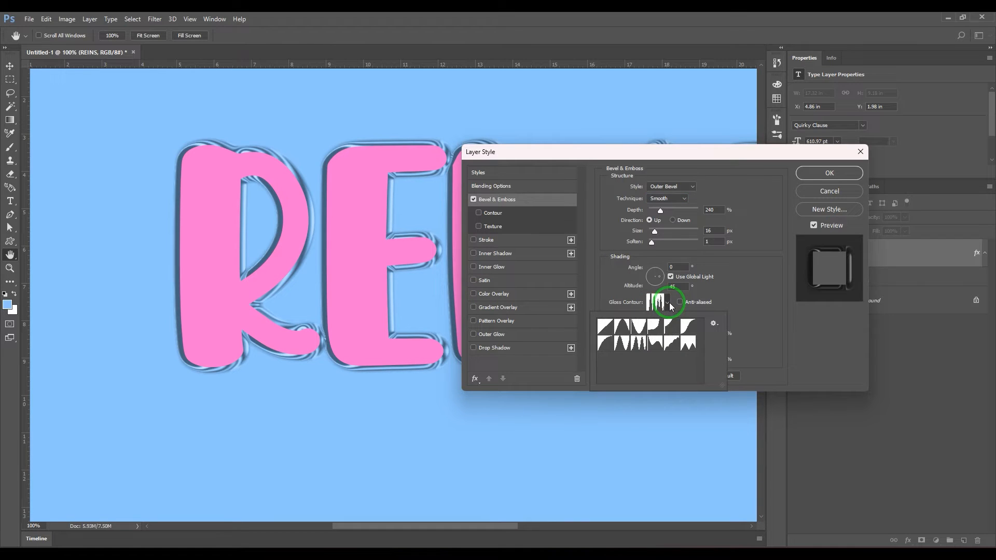
click(605, 328)
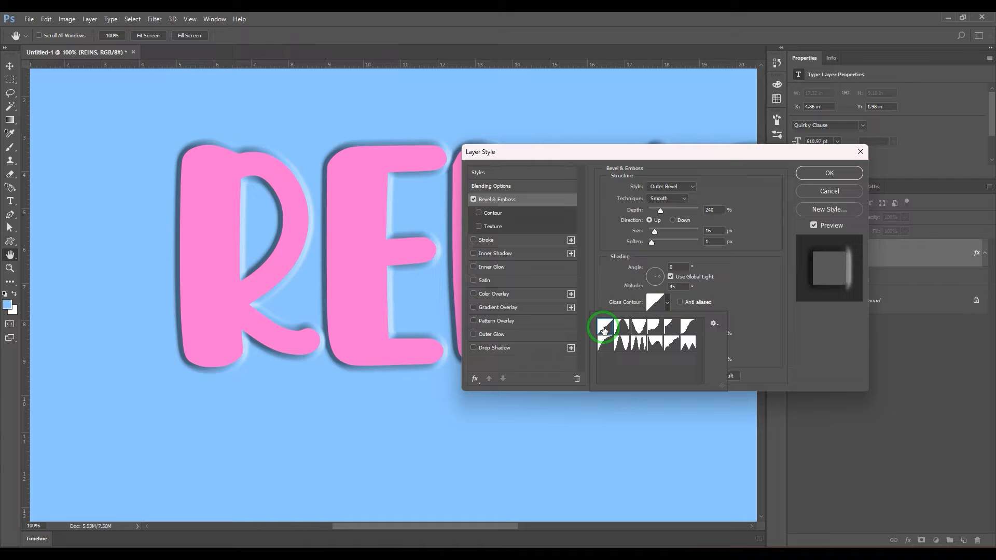
click(764, 345)
Try a custom wavy gloss contour with curve points including 19% input/58% output and 64%/34%, and reset it to Linear
click(655, 304)
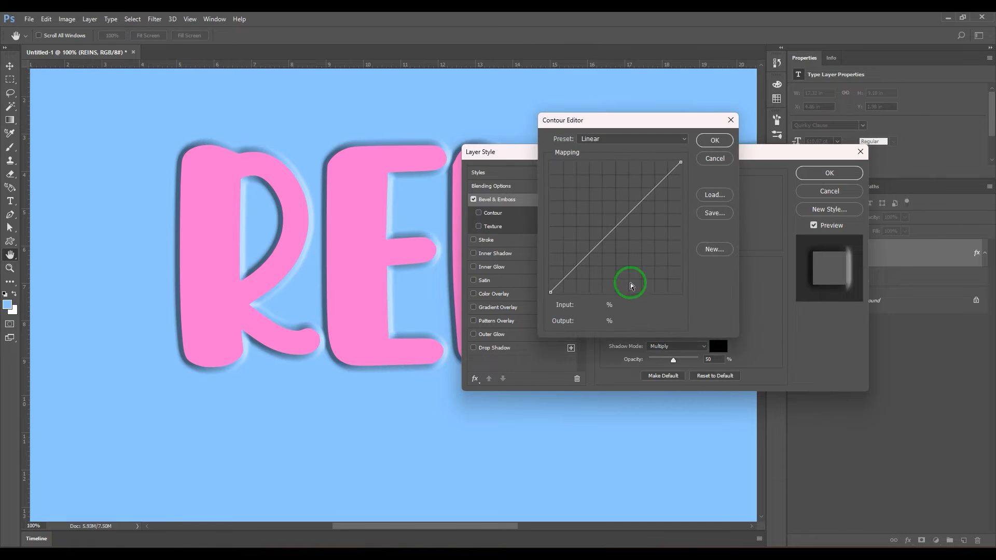
drag(646, 195, 598, 249)
click(621, 224)
click(572, 216)
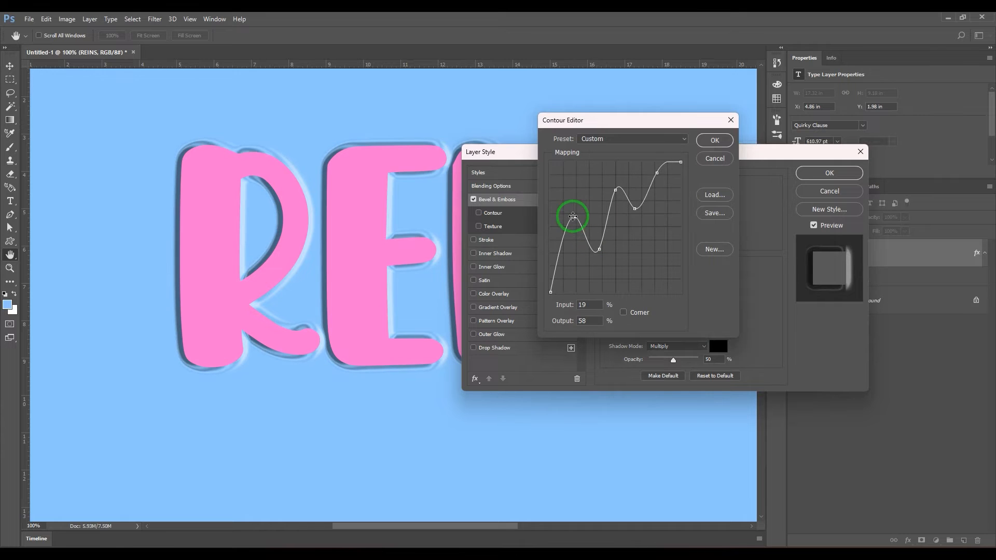
drag(616, 191, 532, 140)
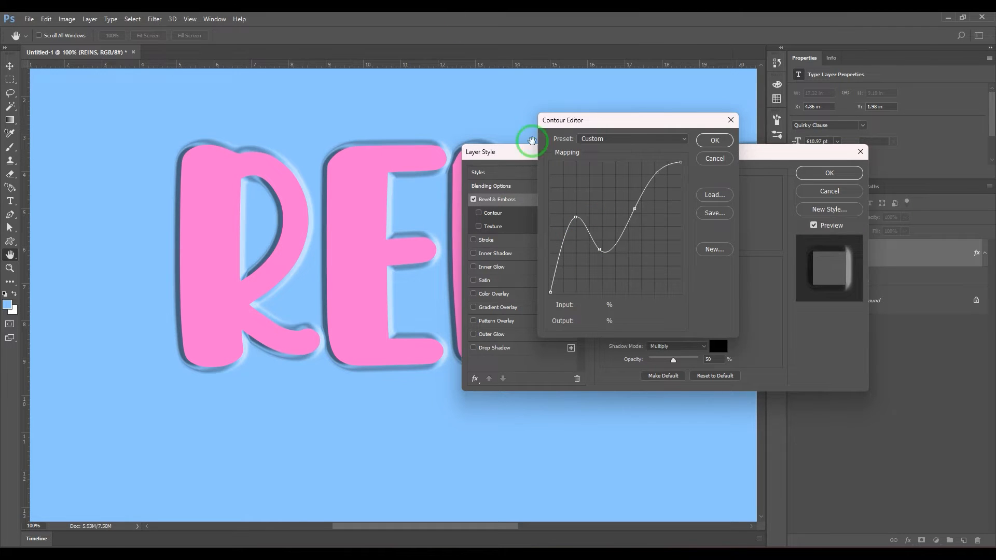
drag(634, 209, 564, 78)
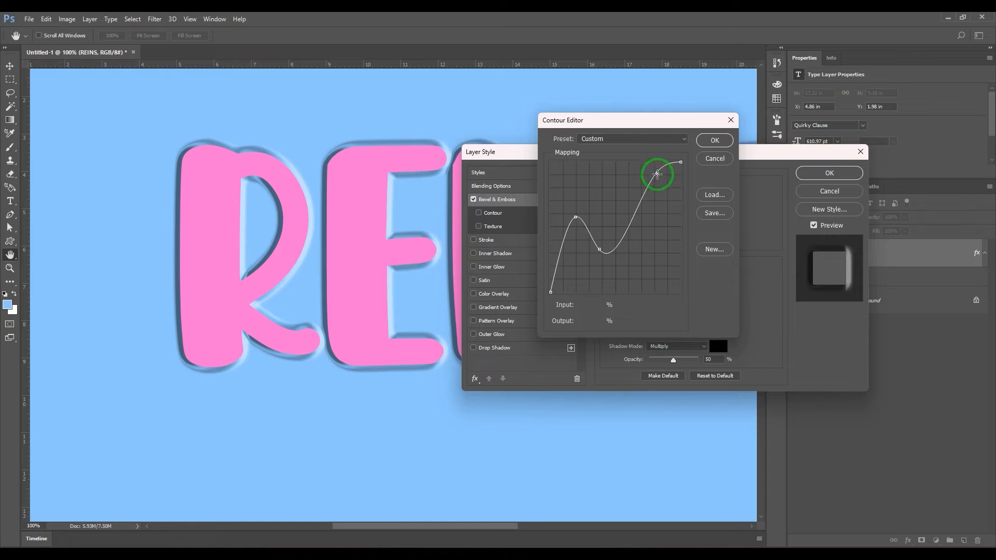
click(650, 225)
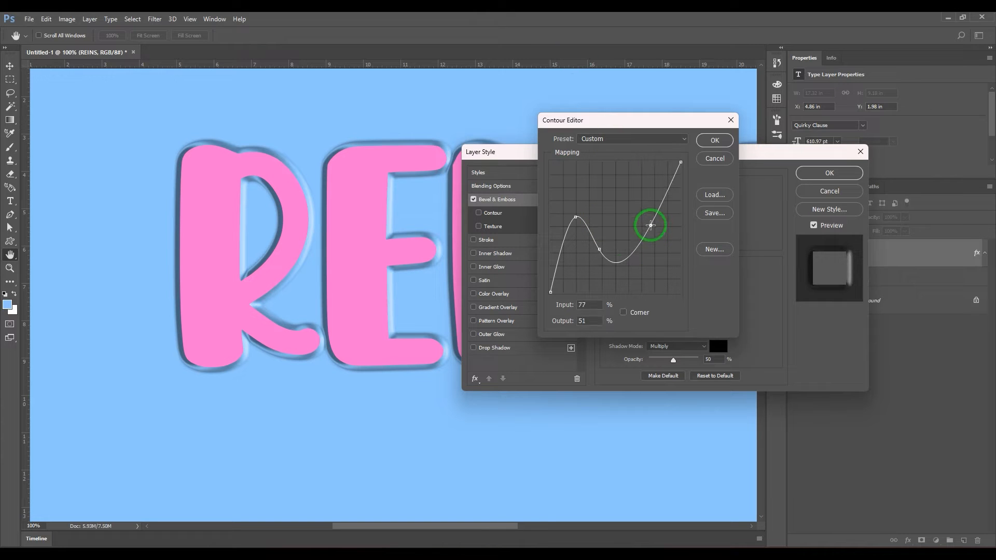
drag(649, 223, 638, 246)
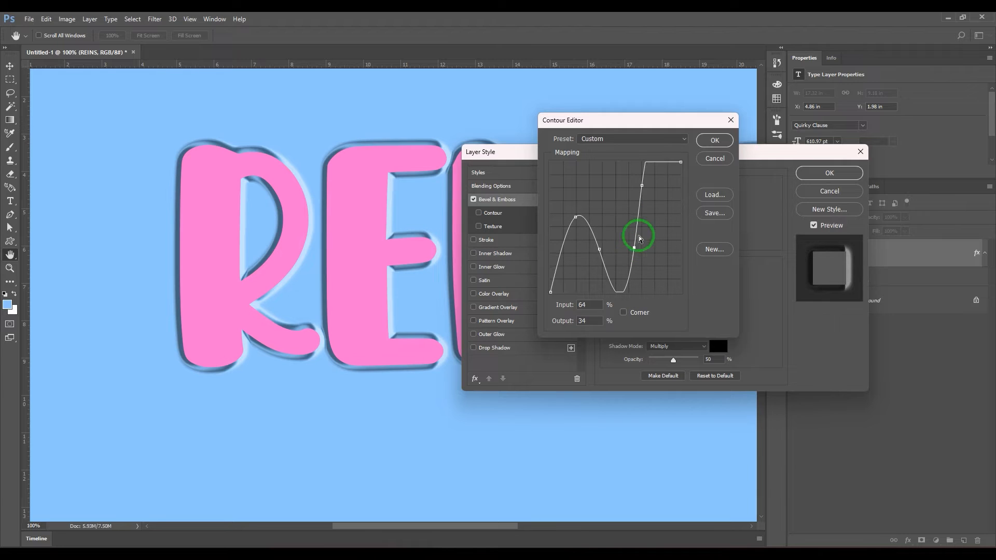
click(627, 139)
click(617, 181)
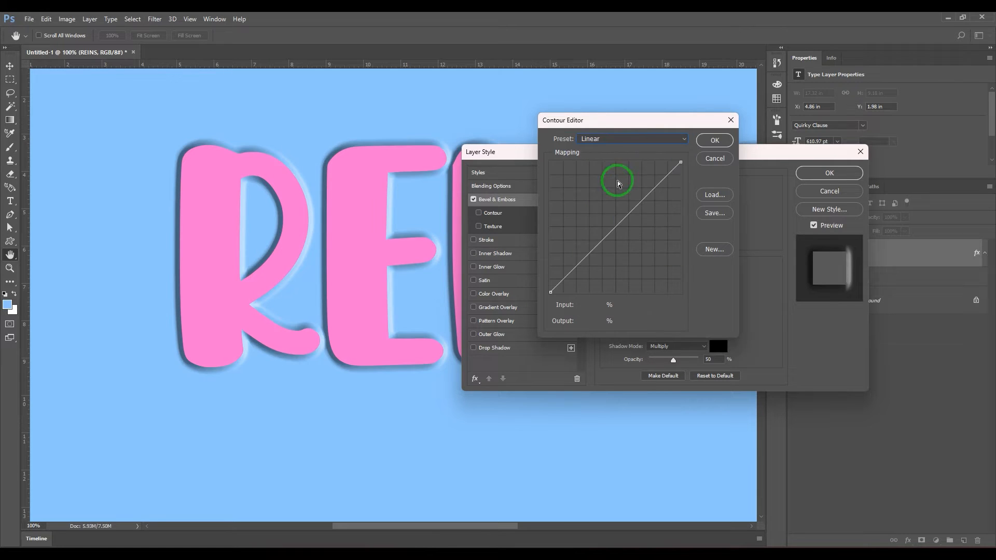
Try the Cone, Gaussian and Sawtooth 1 presets on the gloss contour, and apply the Linear preset
click(624, 139)
click(621, 181)
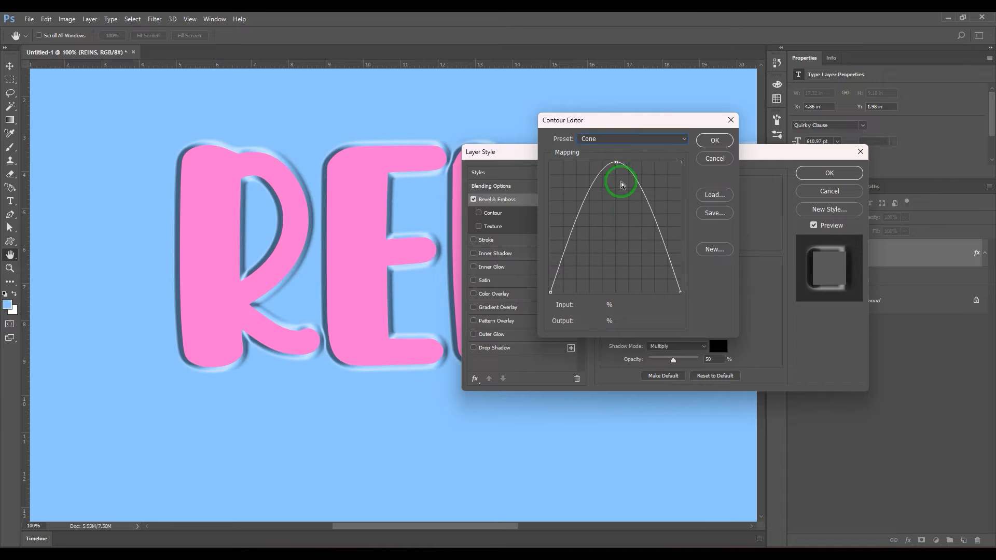
click(624, 139)
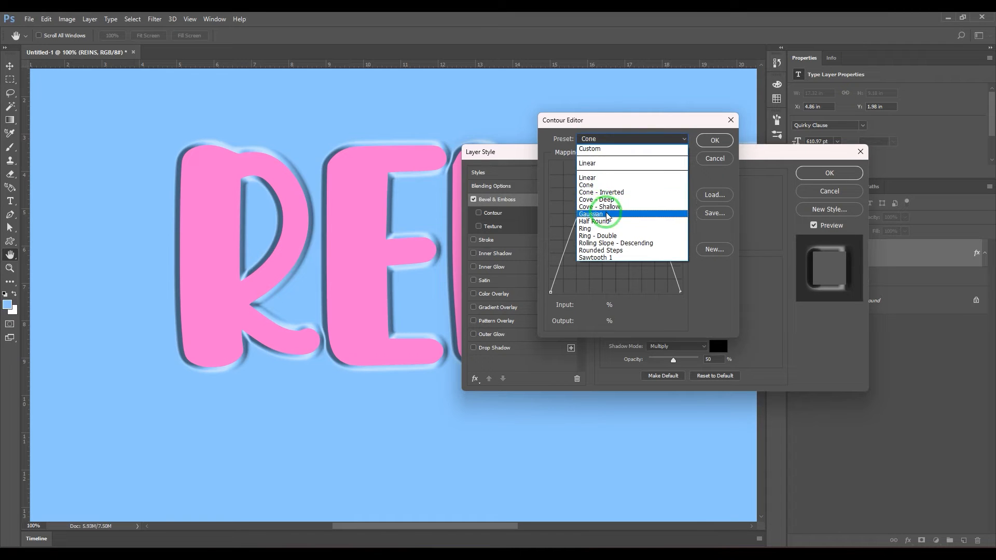
click(620, 176)
click(627, 139)
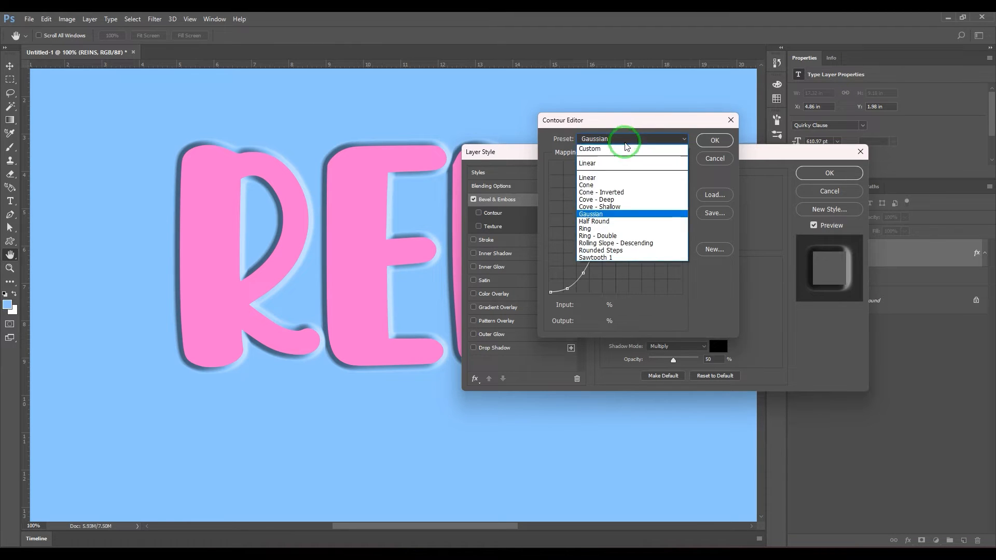
click(618, 254)
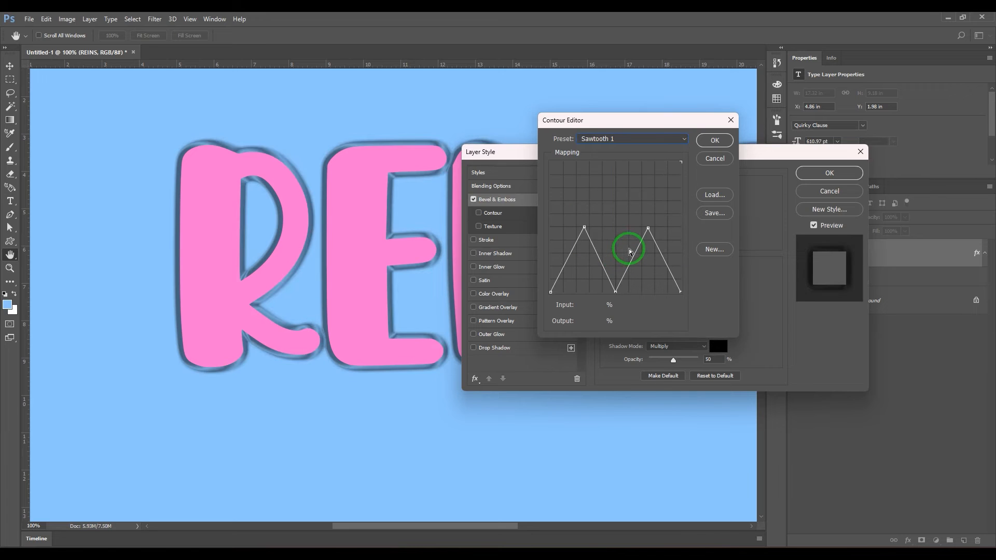
click(628, 141)
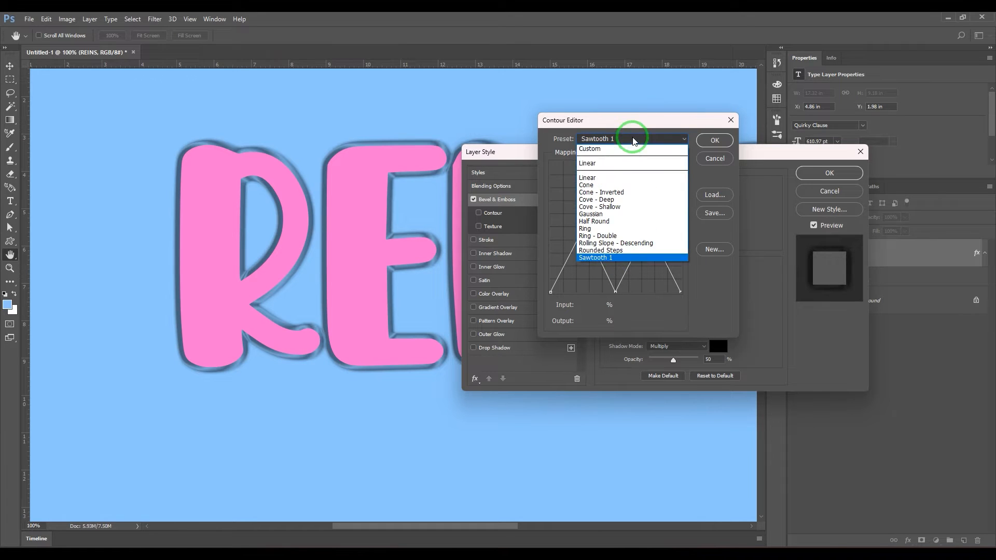
click(622, 164)
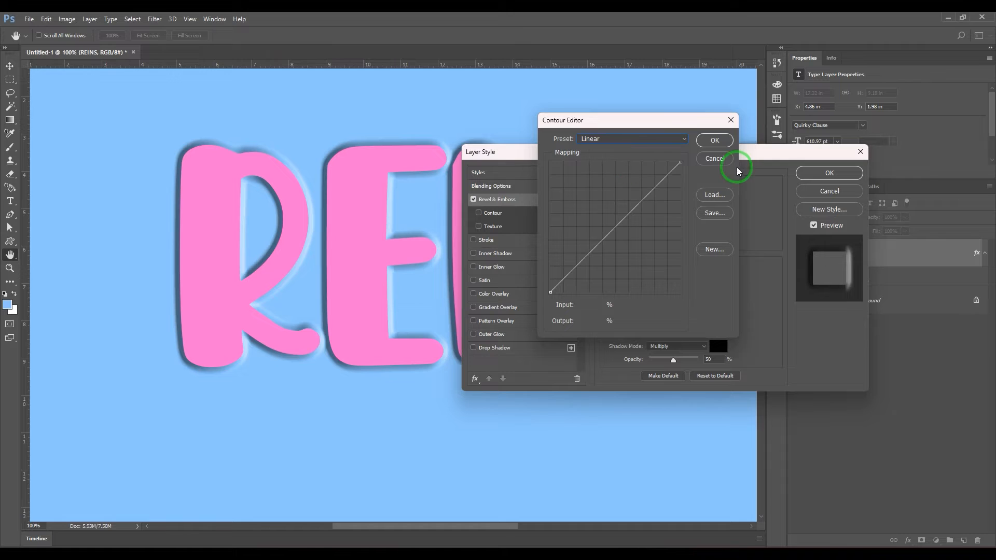
click(715, 140)
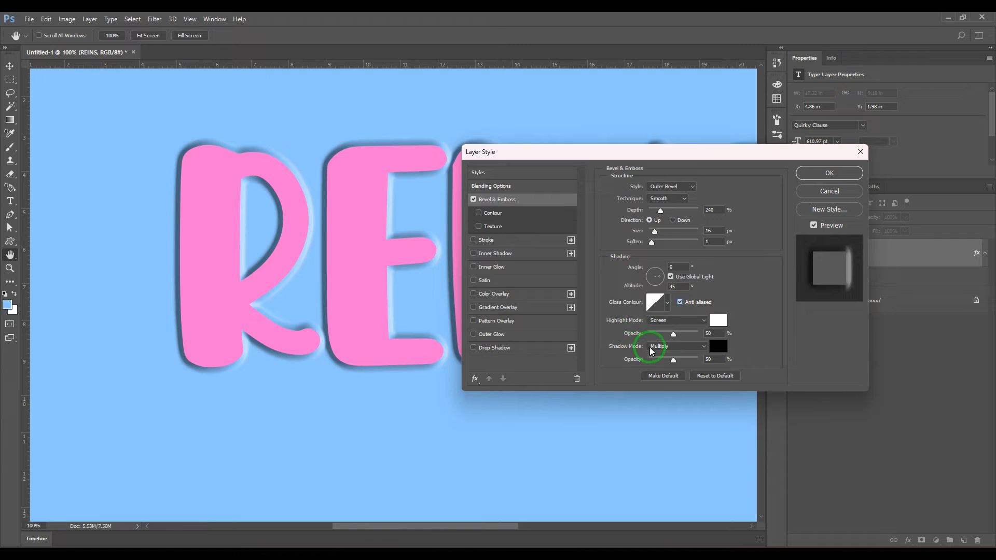
Set the bevel light to a 105° angle and 32° altitude, and change the highlight color to a saturated orange
drag(657, 274, 655, 275)
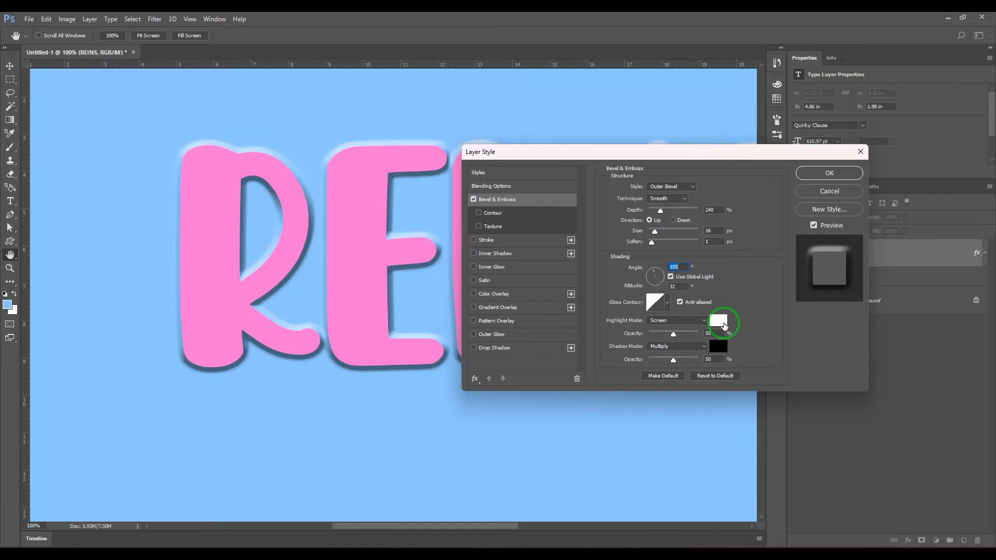
click(722, 323)
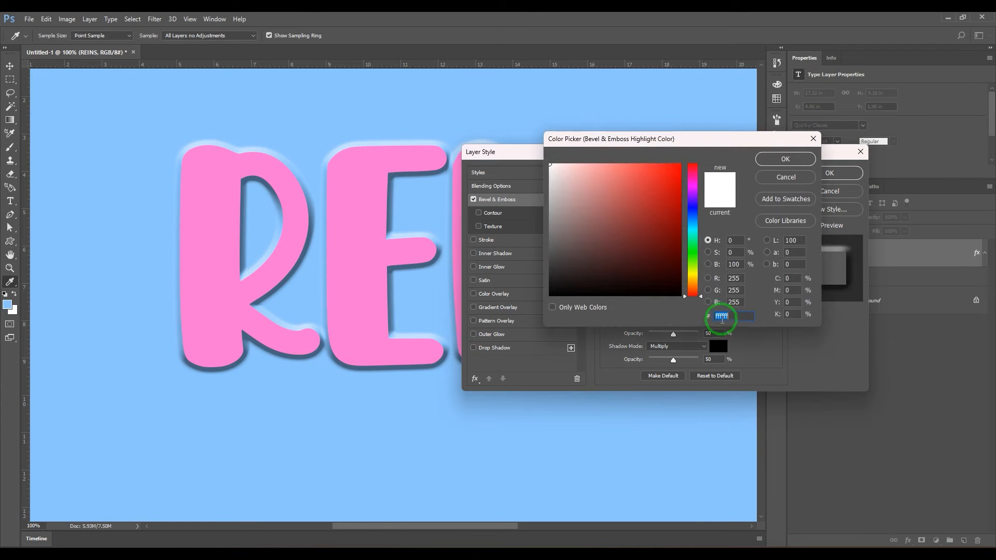
click(684, 276)
click(641, 166)
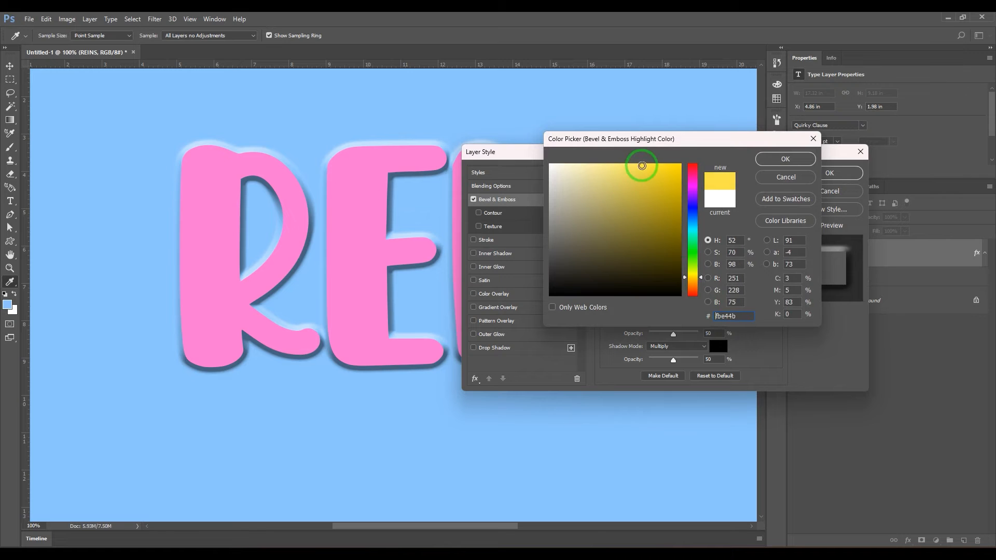
click(693, 283)
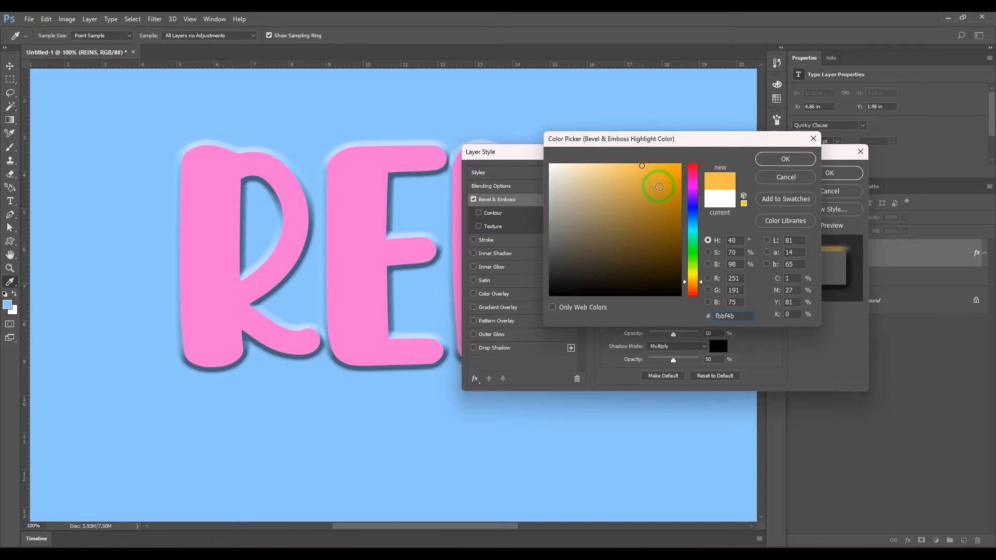
drag(665, 174, 666, 164)
click(773, 169)
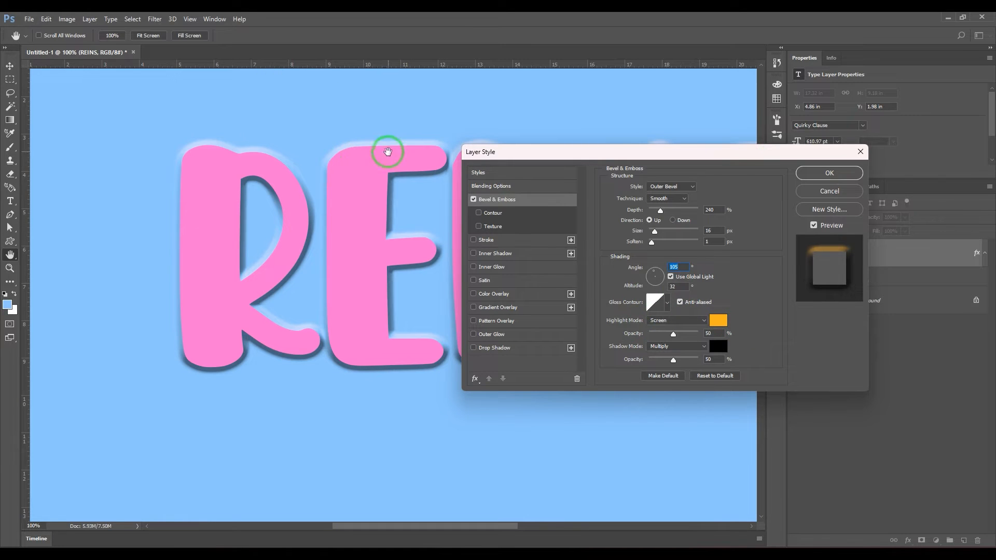
Try the Normal blend mode on the bevel's orange highlight and switch it back to Screen
click(688, 322)
click(684, 324)
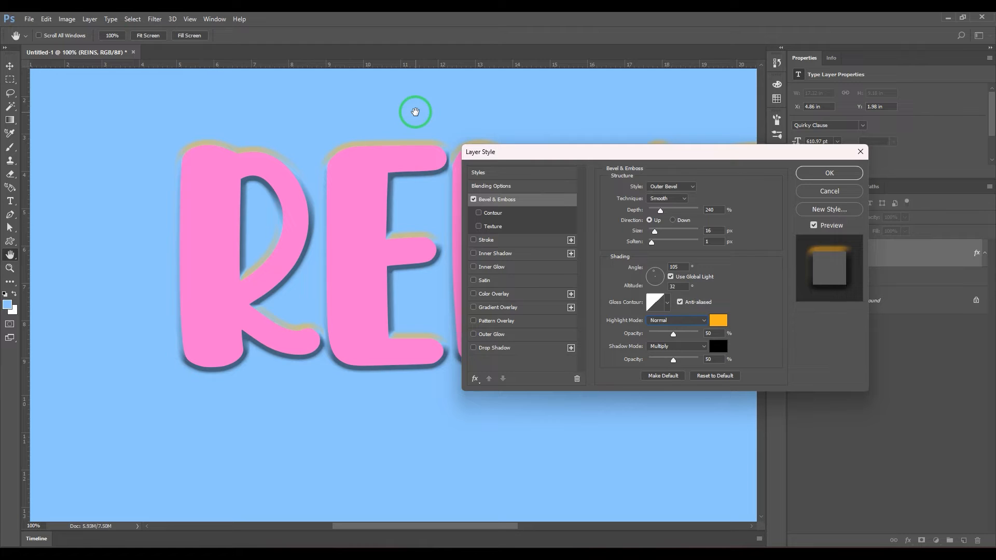
click(679, 320)
click(678, 328)
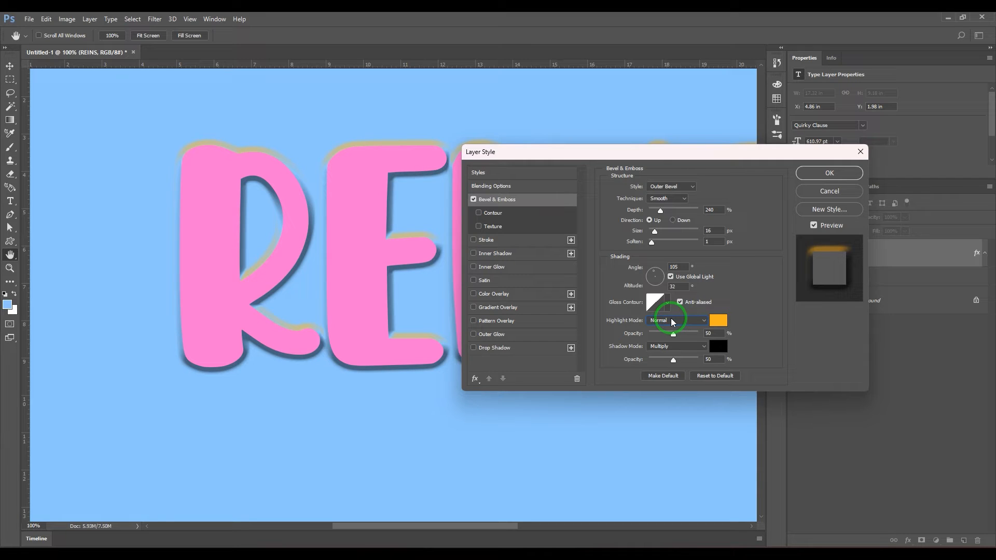
click(671, 319)
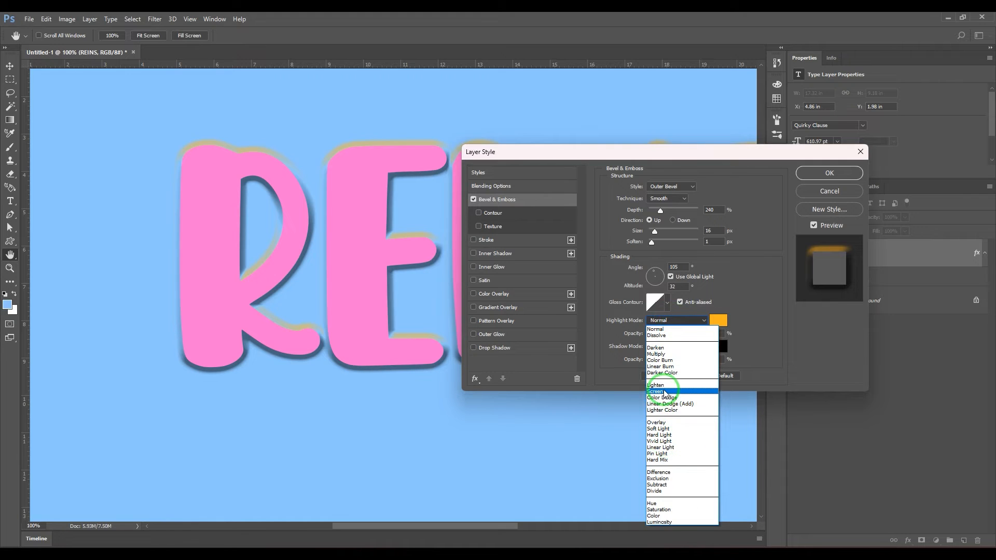
click(658, 392)
Try the Dissolve and Darken blend modes on the bevel highlight
click(666, 327)
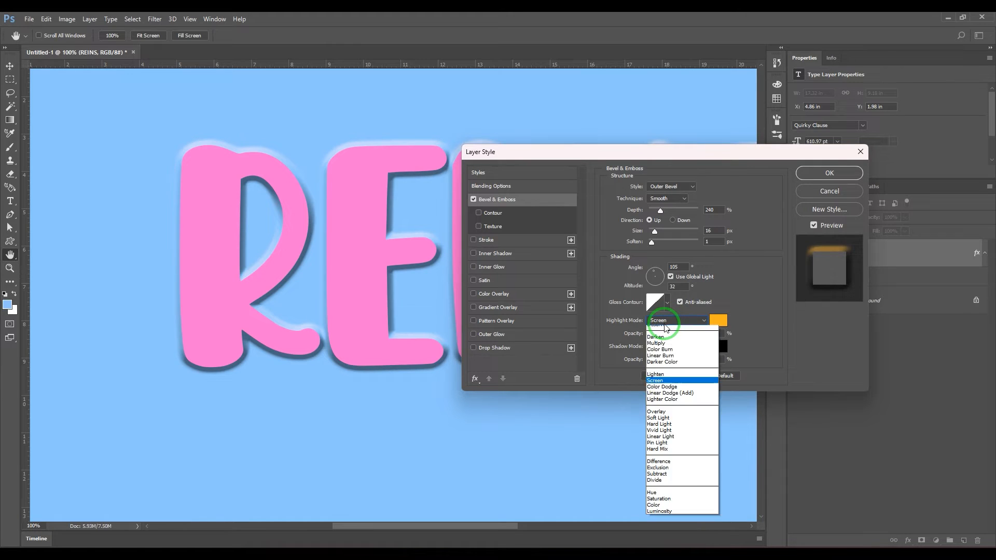
click(674, 328)
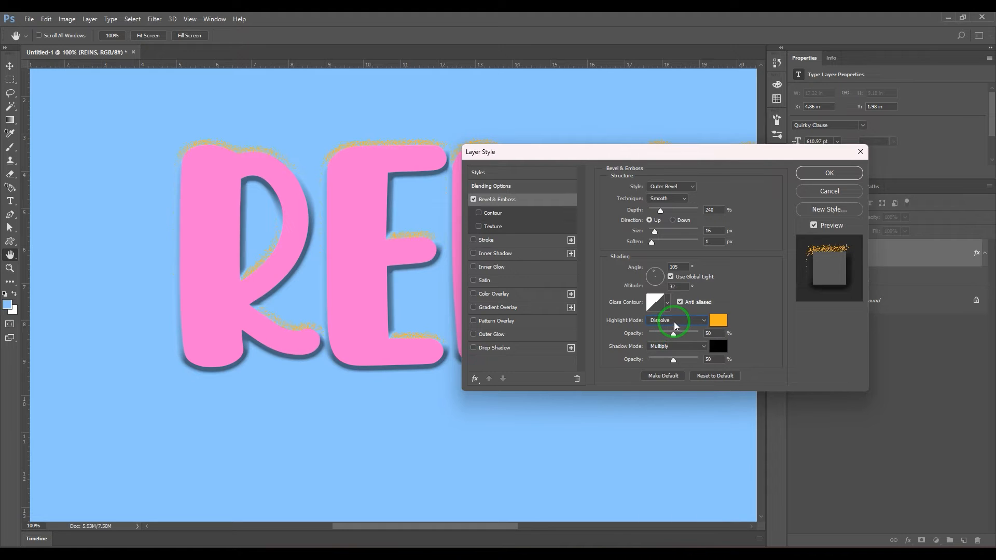
click(675, 324)
click(675, 323)
click(729, 276)
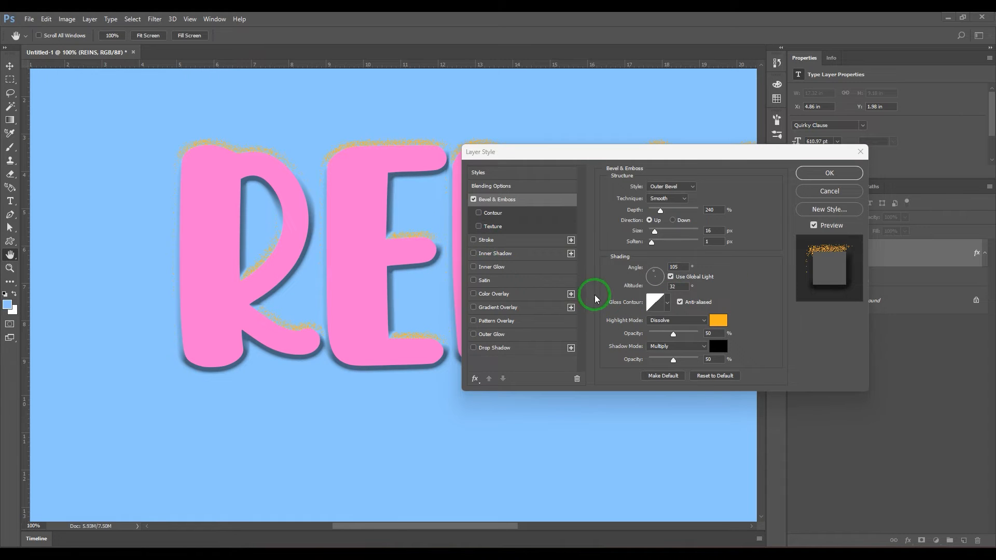
click(685, 322)
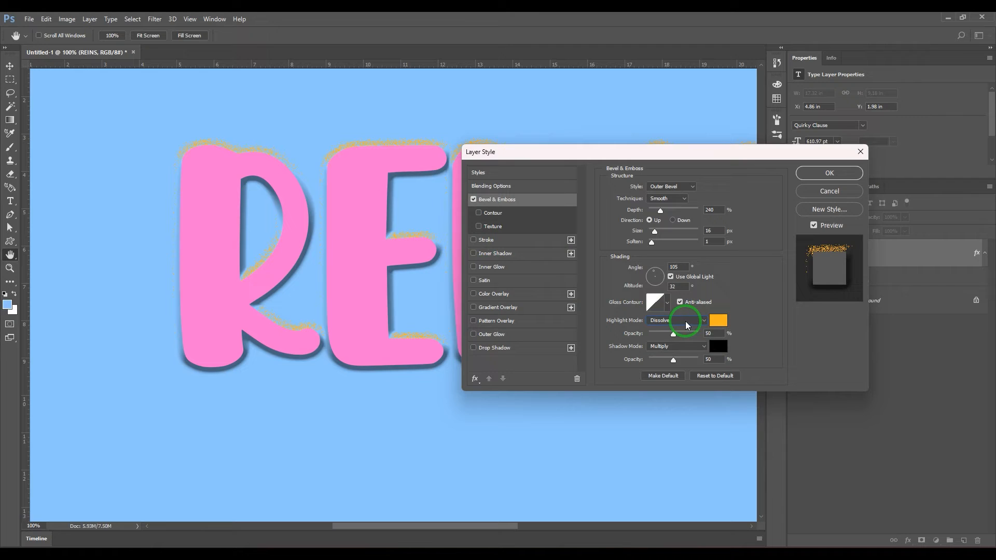
click(686, 325)
click(690, 338)
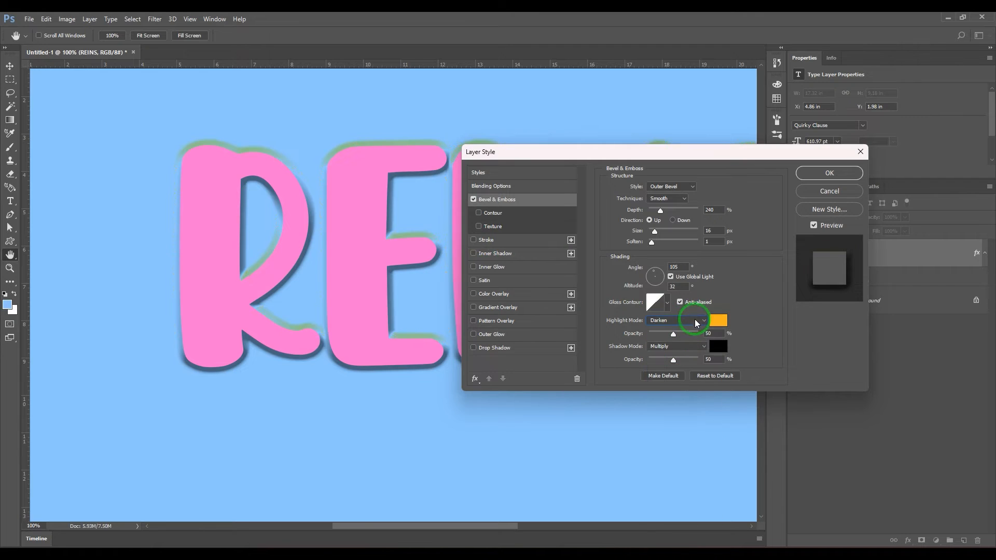
Try the Linear Dodge (Add), Lighten and Color Dodge blend modes on the bevel highlight
click(697, 322)
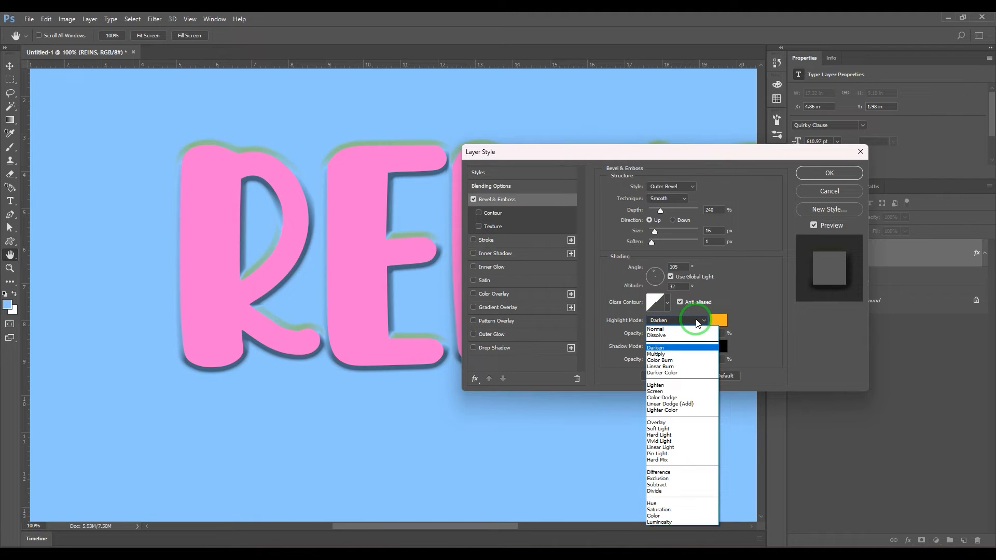
click(688, 404)
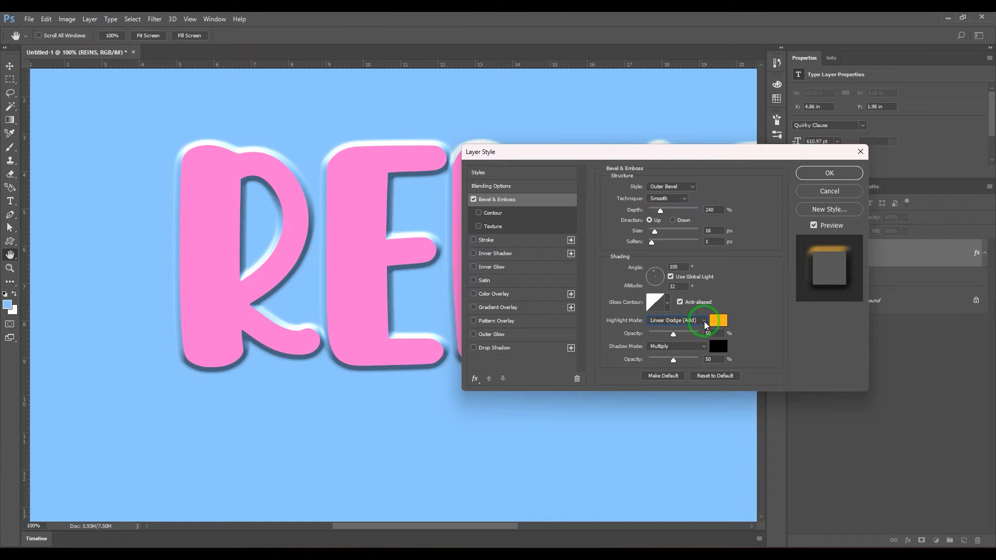
click(704, 322)
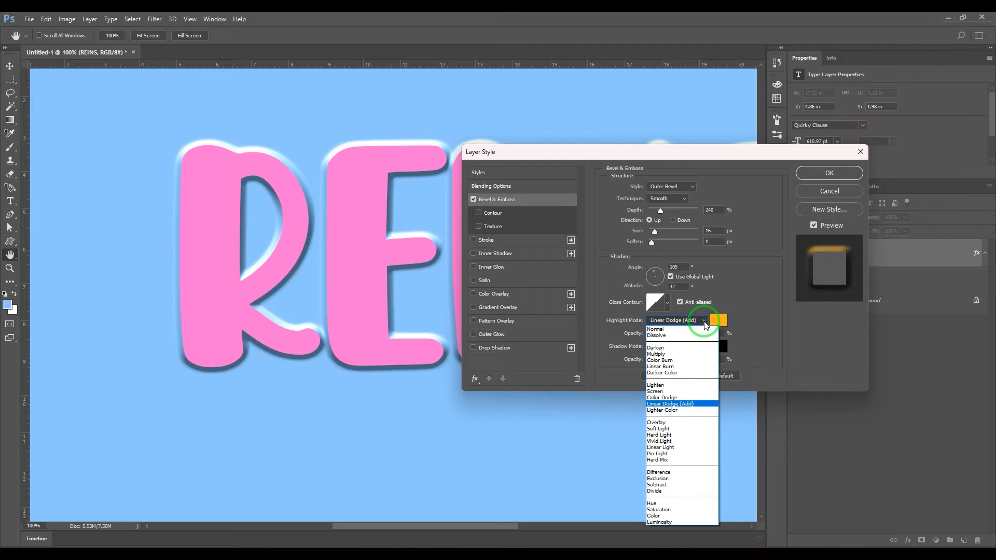
click(686, 386)
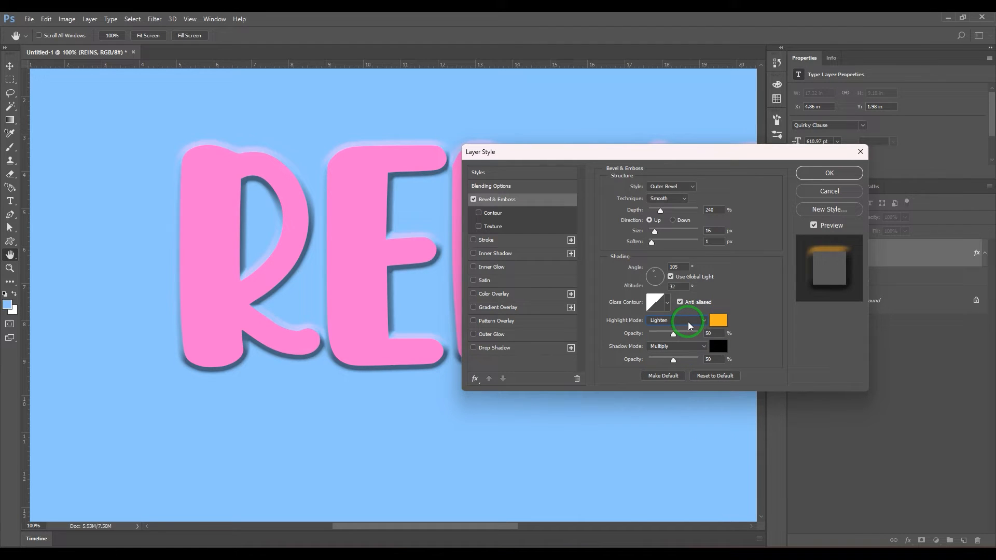
click(690, 325)
click(669, 401)
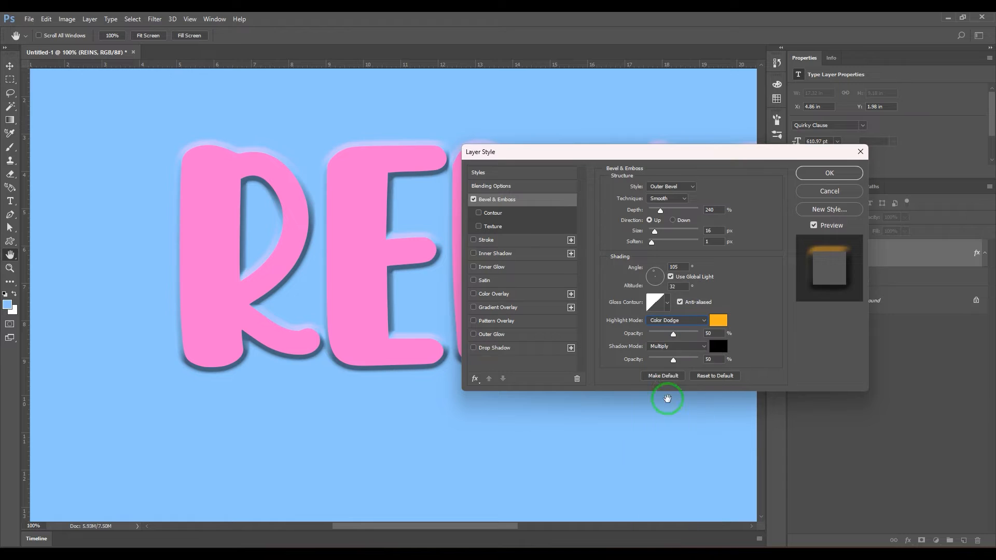
Try the Overlay, Difference and Hue blend modes on the bevel highlight and settle on Linear Dodge (Add)
click(677, 321)
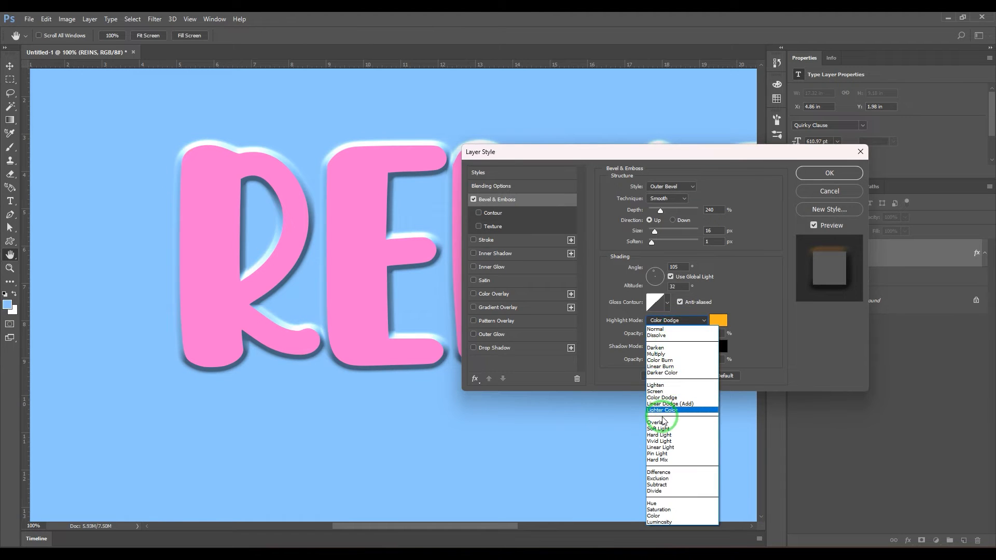
click(667, 423)
click(675, 321)
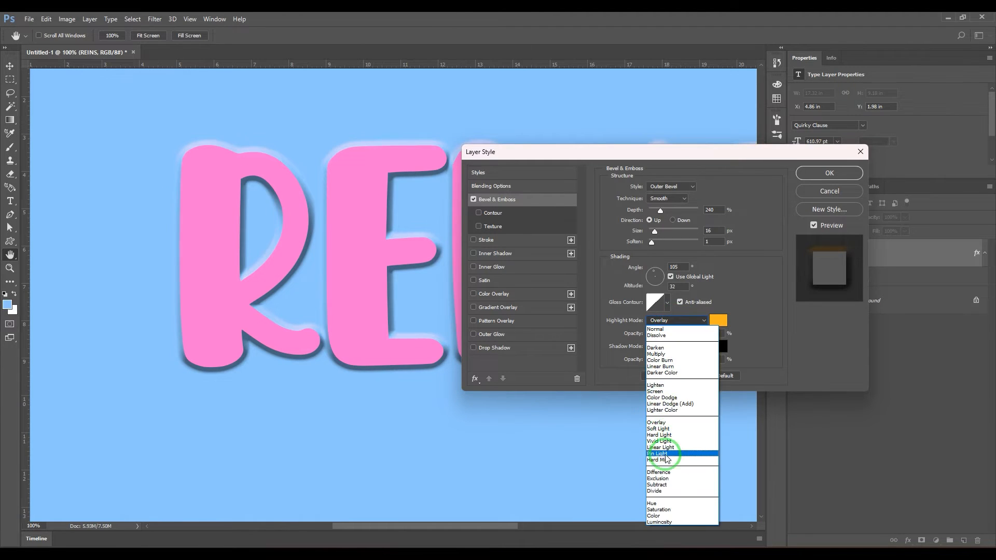
click(668, 473)
click(677, 320)
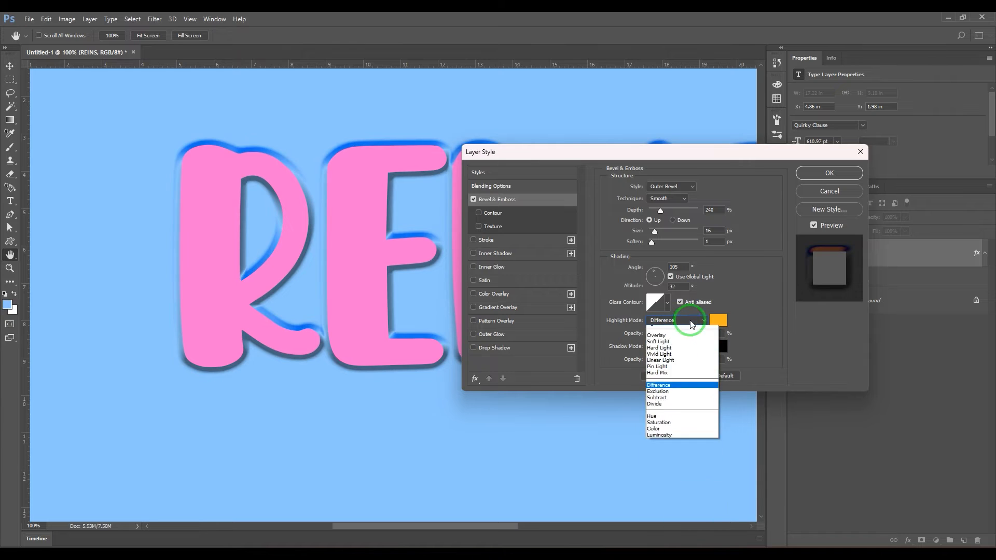
click(666, 505)
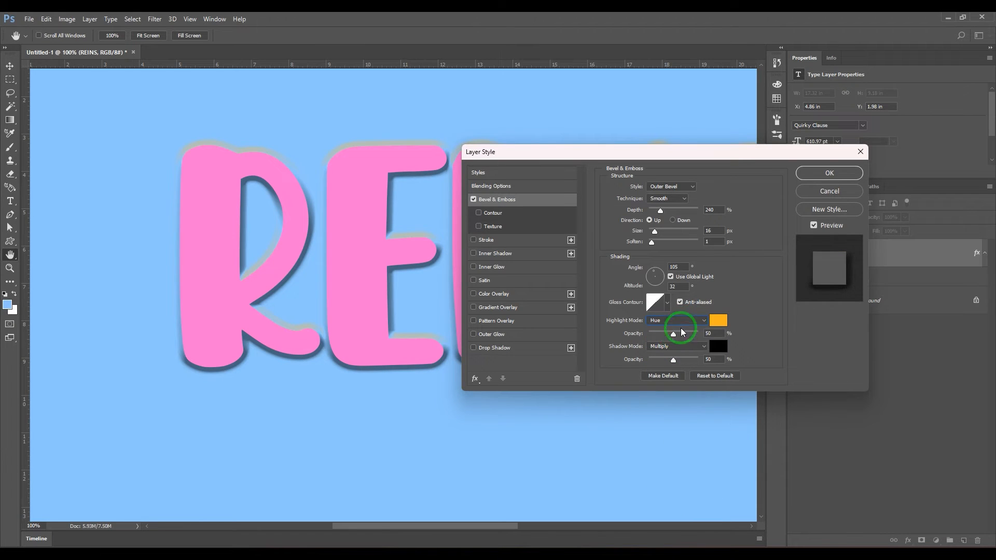
click(685, 322)
click(685, 404)
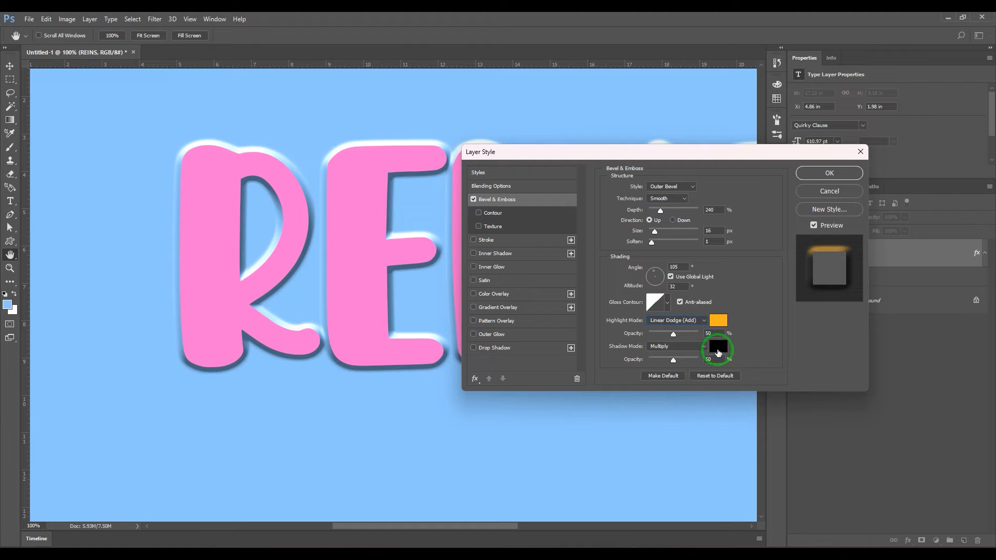
Change the bevel's shadow color to a saturated dark blue, 14007a
click(718, 347)
click(680, 192)
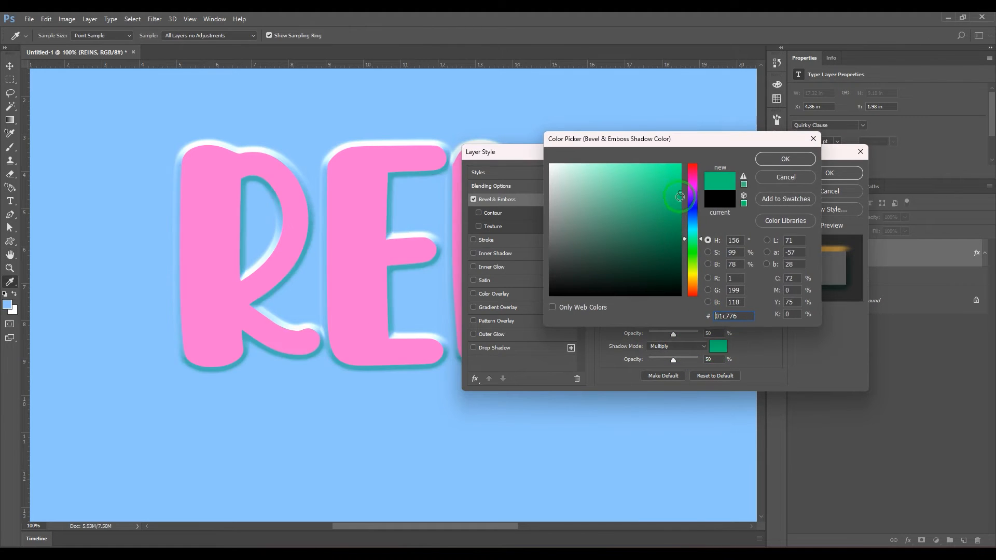
drag(683, 289, 696, 205)
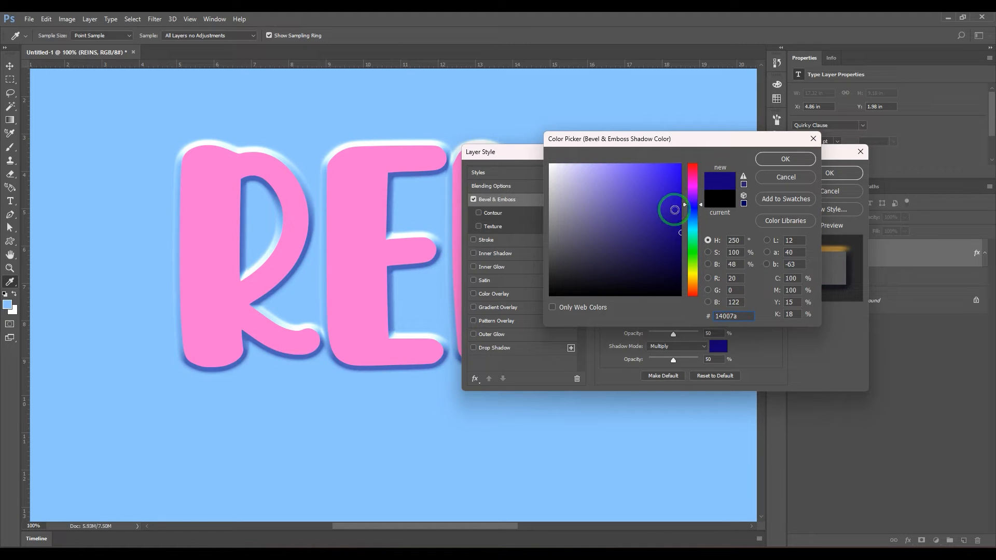
click(774, 159)
key(space)
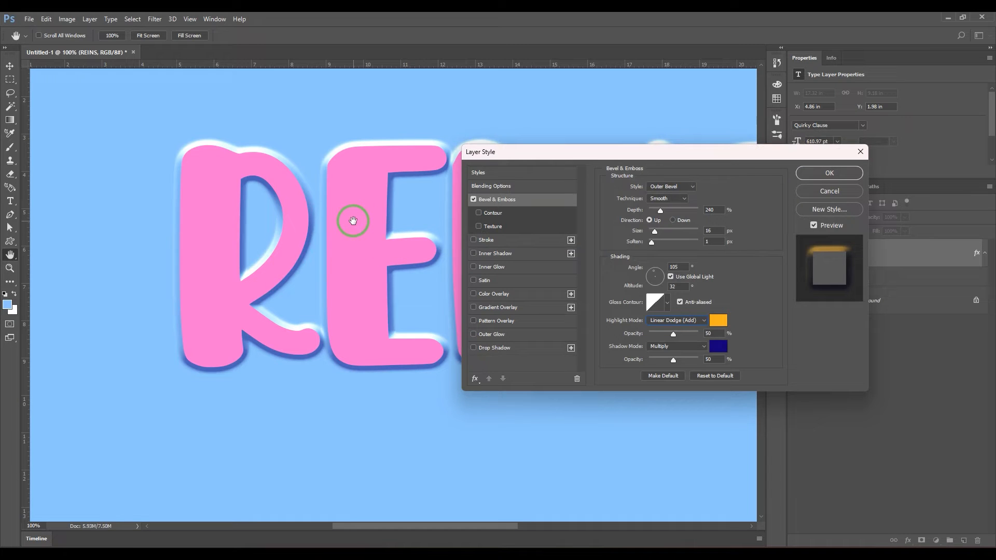
Compare the Inner Bevel, Emboss, Pillow Emboss and Stroke Emboss styles on the text and settle on Inner Bevel
click(677, 187)
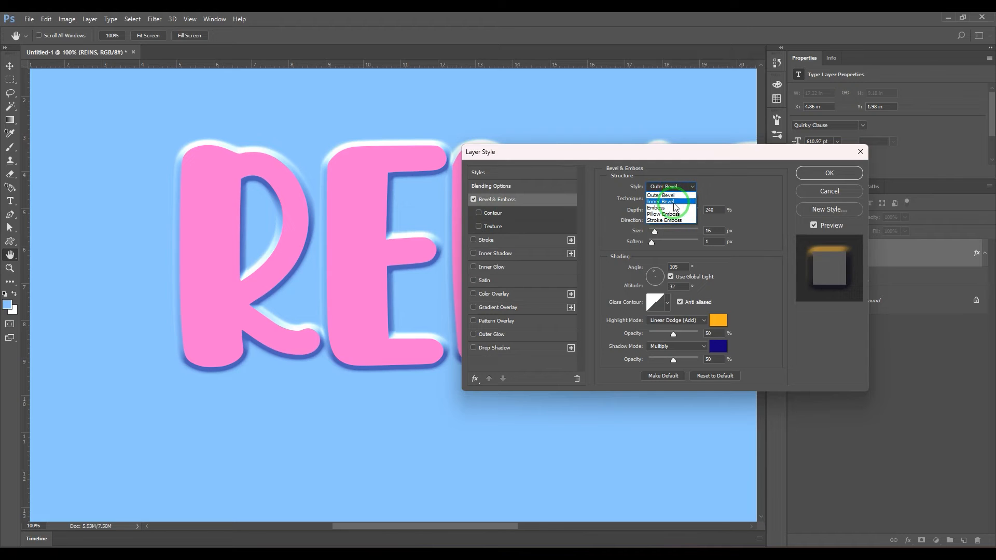
click(669, 202)
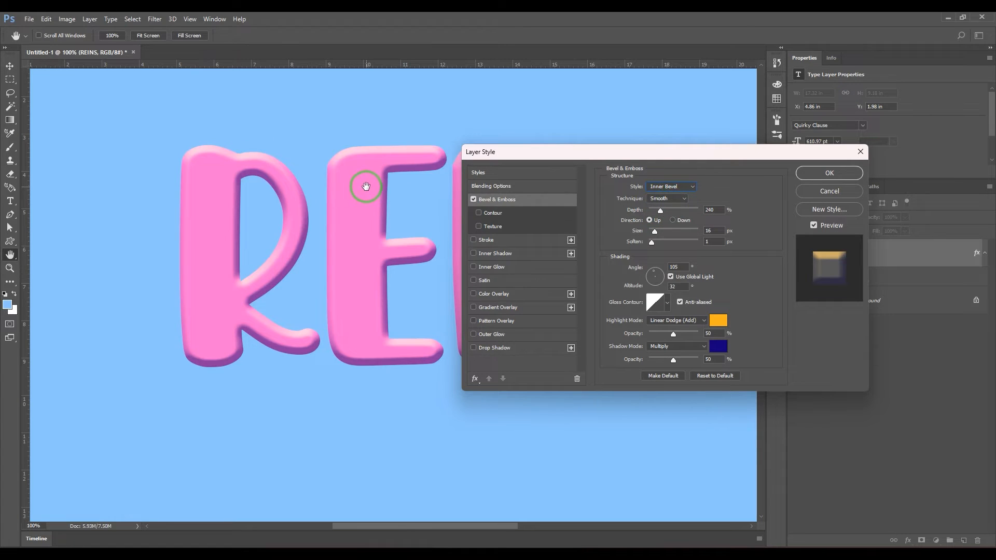
click(687, 187)
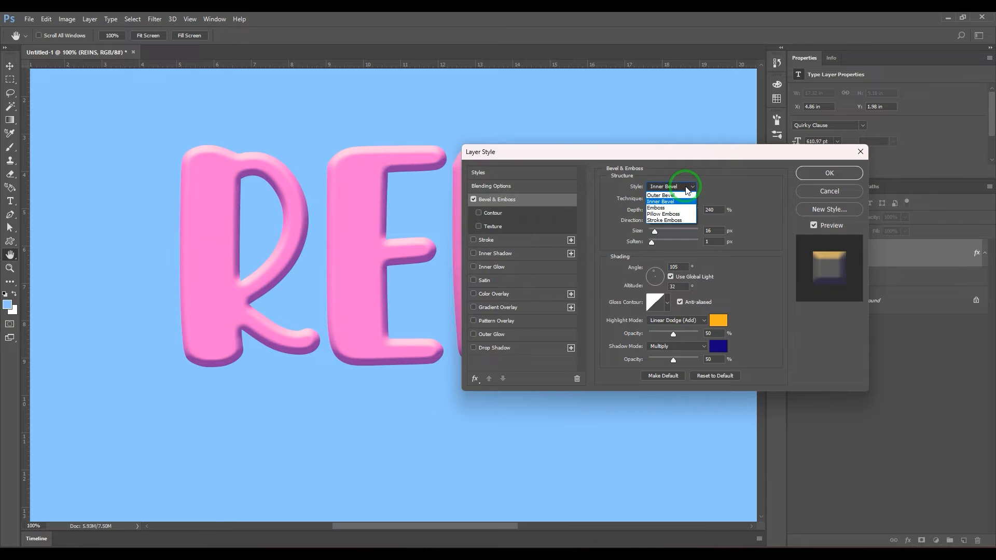
click(680, 209)
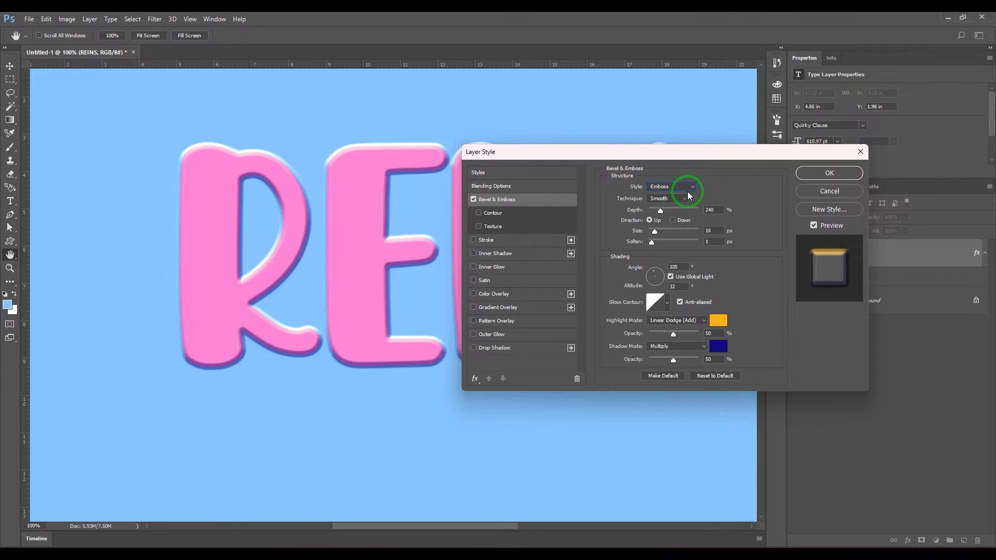
click(686, 188)
click(686, 214)
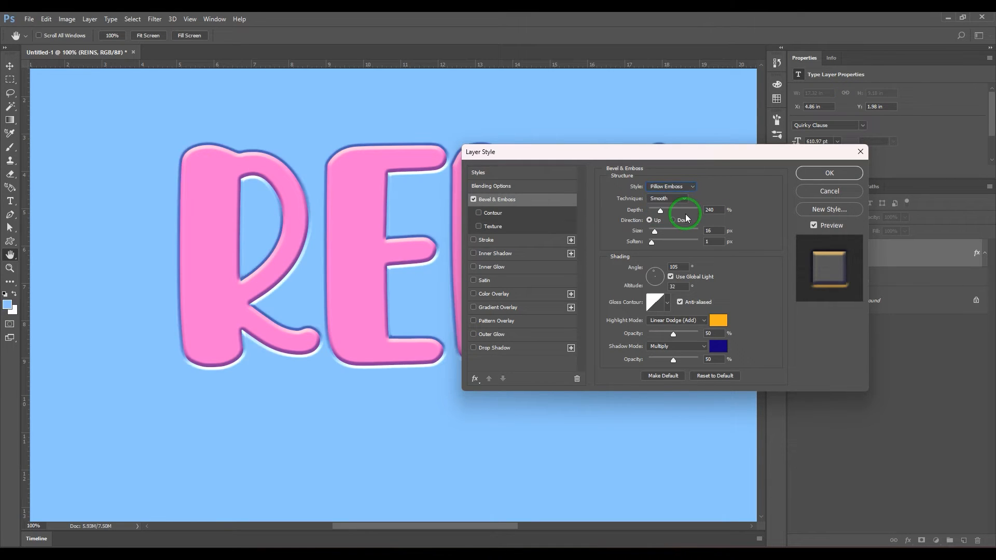
click(686, 188)
click(683, 220)
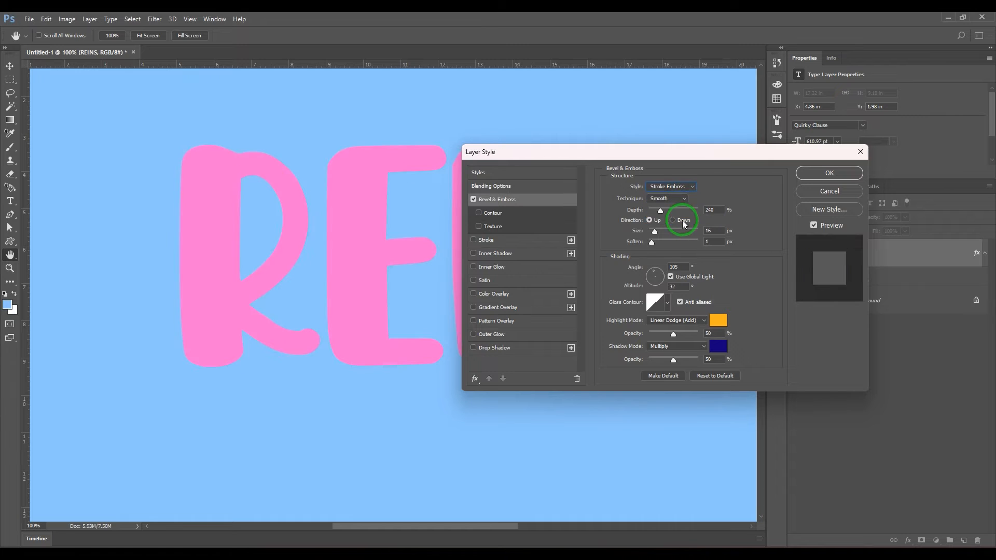
click(694, 189)
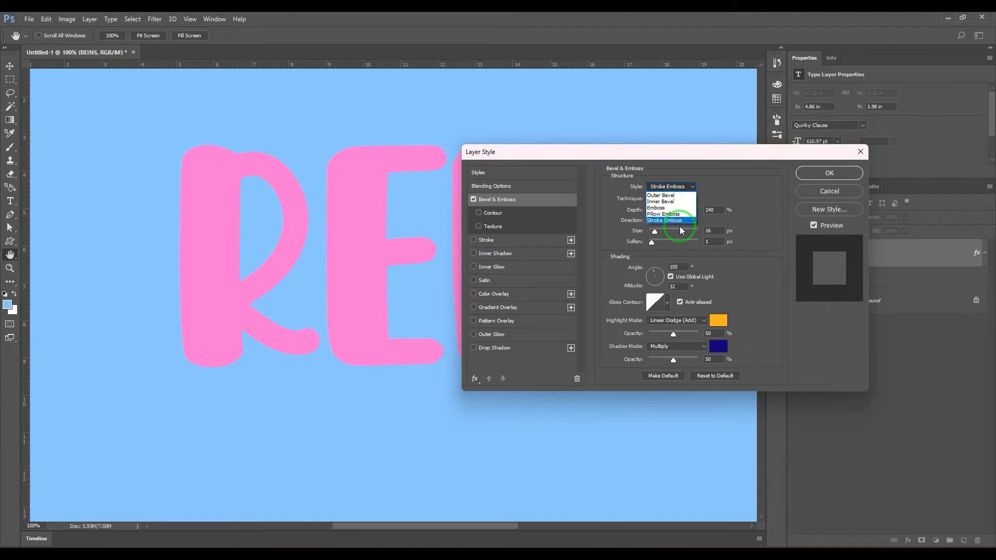
click(680, 201)
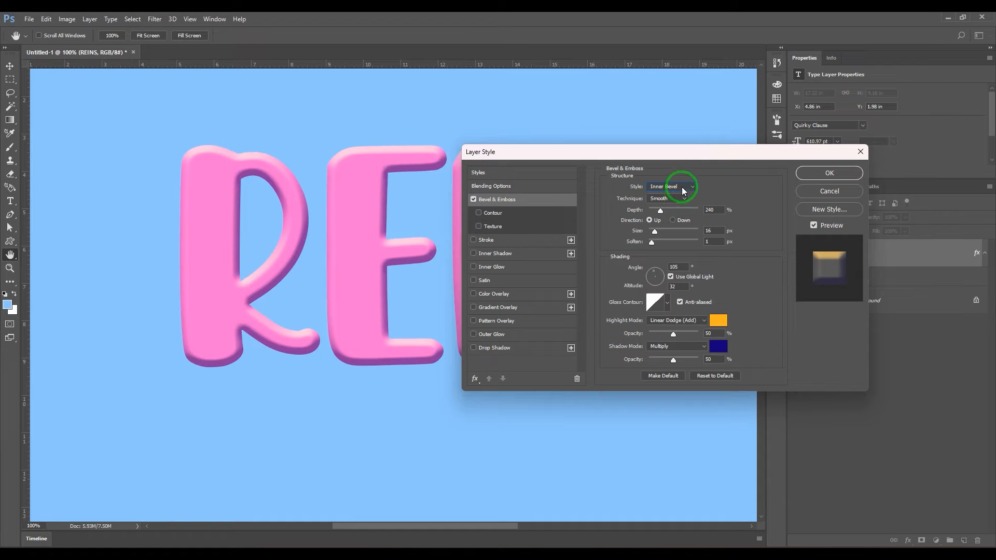
click(682, 187)
click(683, 187)
Set the bevel's depth to 906%, its soften to 16 px and its highlight opacity to 100%
mouse_move(663, 211)
mouse_down()
mouse_move(677, 213)
mouse_move(666, 212)
mouse_move(660, 242)
mouse_move(677, 246)
mouse_move(700, 241)
mouse_move(653, 232)
mouse_move(658, 214)
mouse_move(700, 215)
mouse_up()
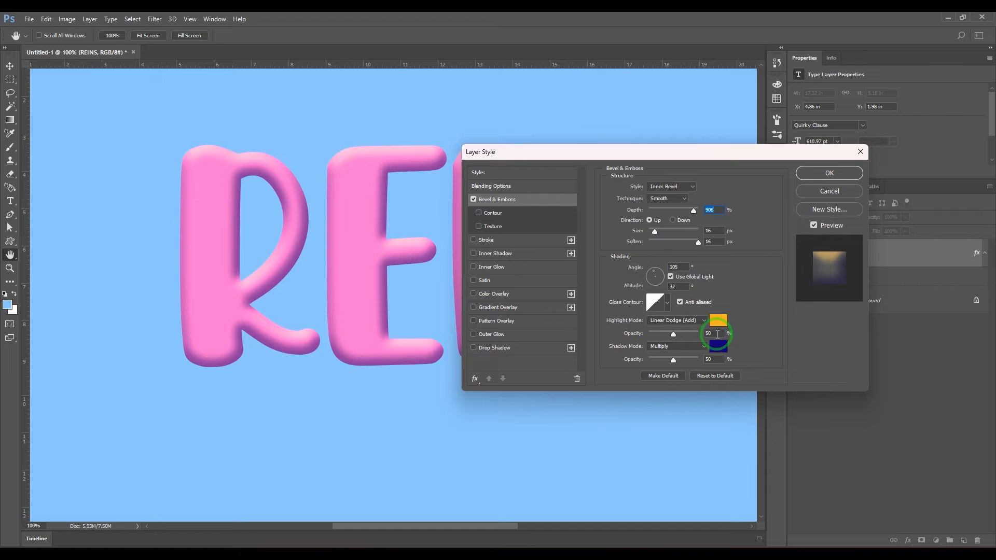
drag(674, 335, 712, 336)
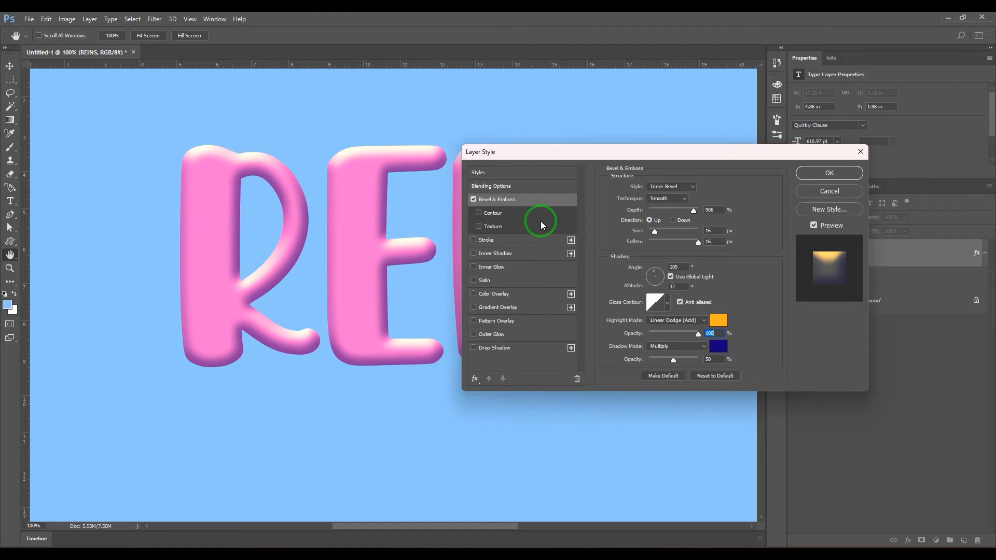
Enable the bevel's Contour option and try out a custom contour curve with several dragged points
click(493, 213)
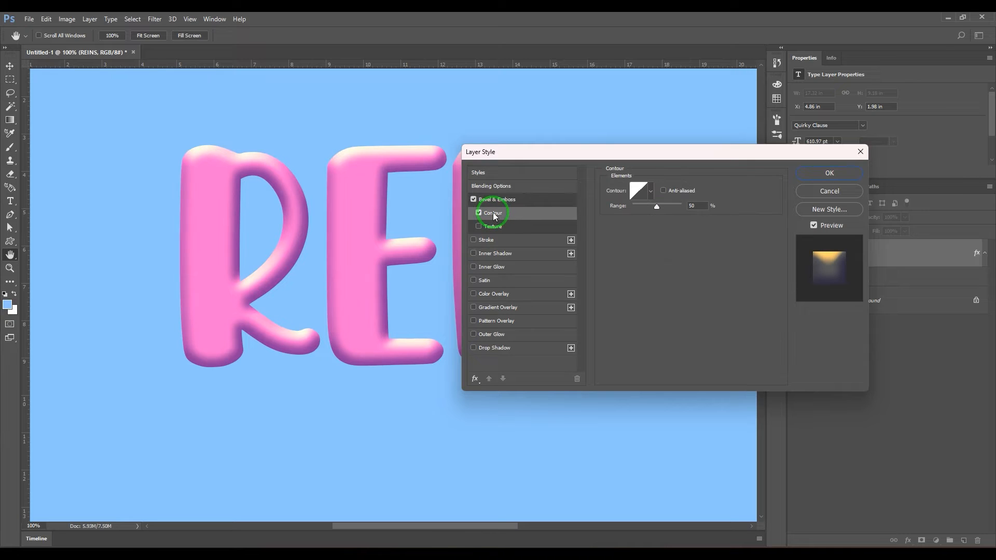
click(636, 190)
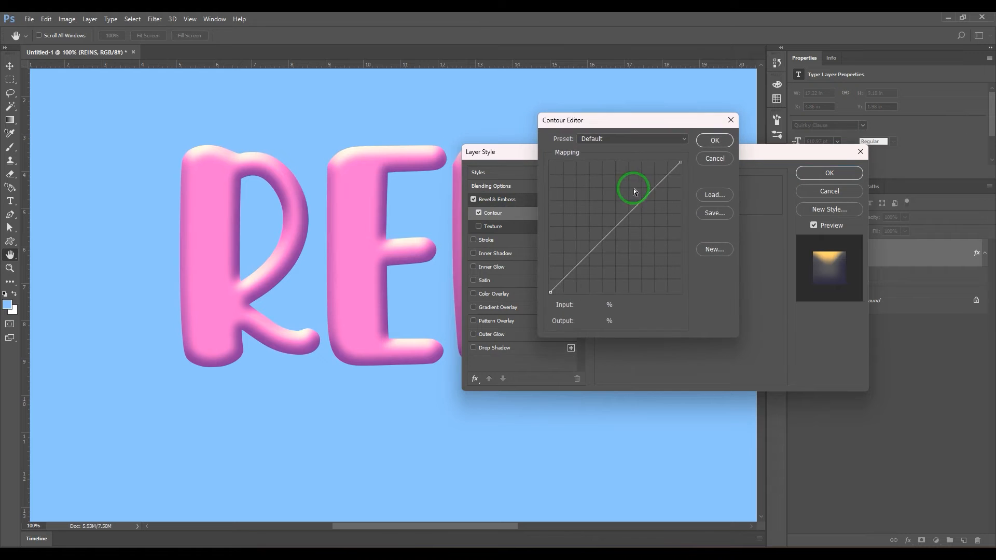
mouse_move(642, 201)
mouse_down()
mouse_move(641, 178)
mouse_move(632, 244)
mouse_move(630, 230)
mouse_up()
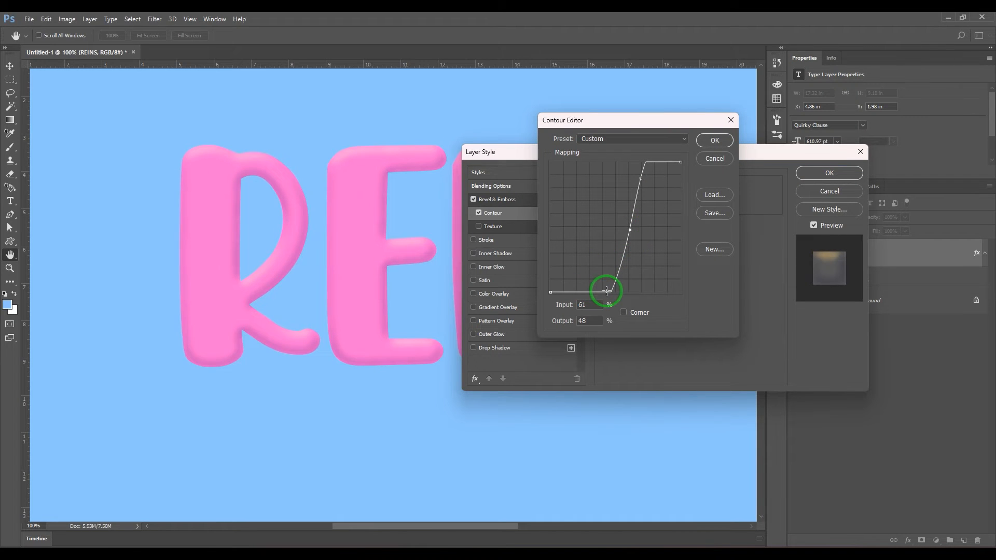
mouse_move(600, 285)
mouse_down()
mouse_move(583, 176)
mouse_move(555, 216)
mouse_move(580, 220)
mouse_up()
click(680, 166)
click(714, 140)
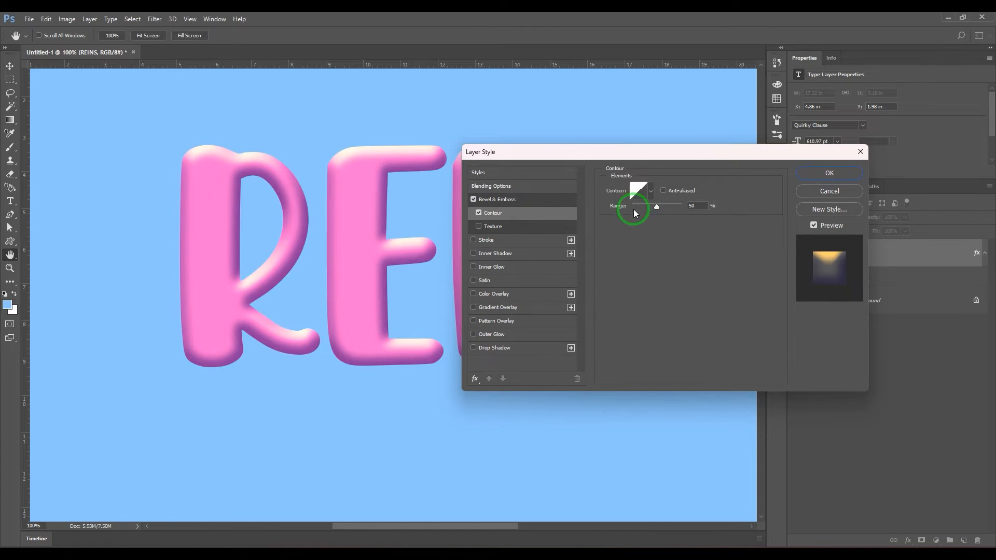
Switch the Bevel & Emboss style to Outer Bevel
click(519, 199)
click(670, 192)
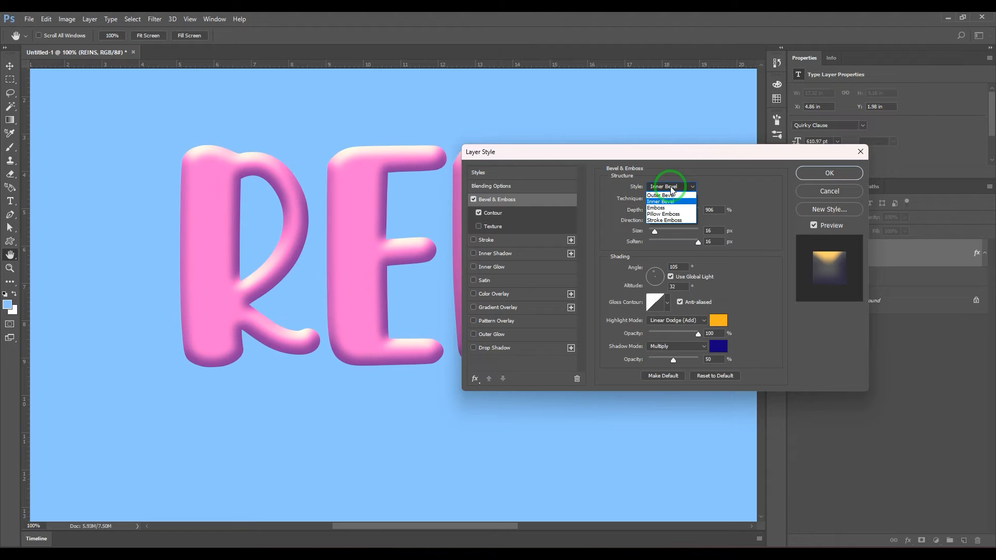
click(666, 195)
Experiment with the bevel's contour curve and apply a custom shape with a single added point at input 11%, output 100%
click(498, 212)
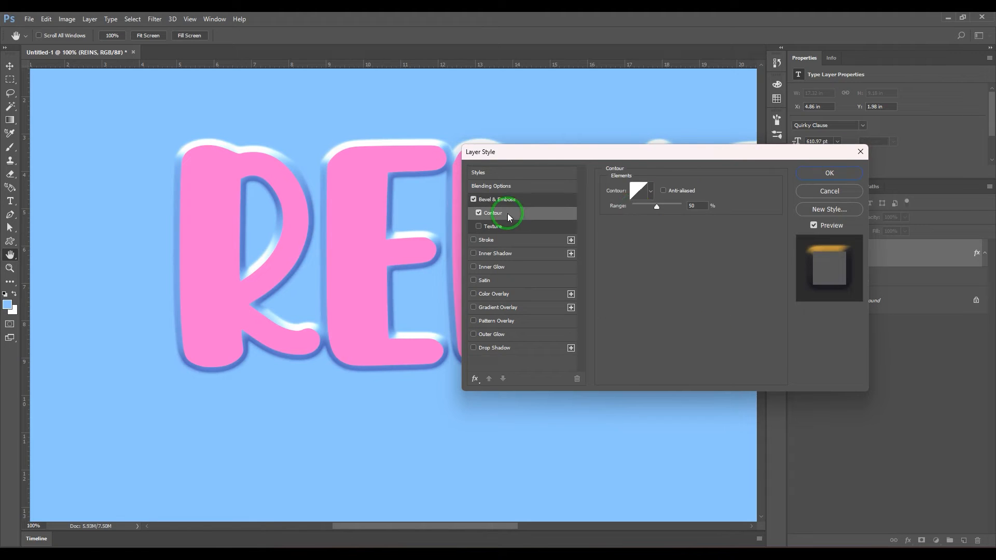
click(641, 201)
drag(645, 227, 646, 239)
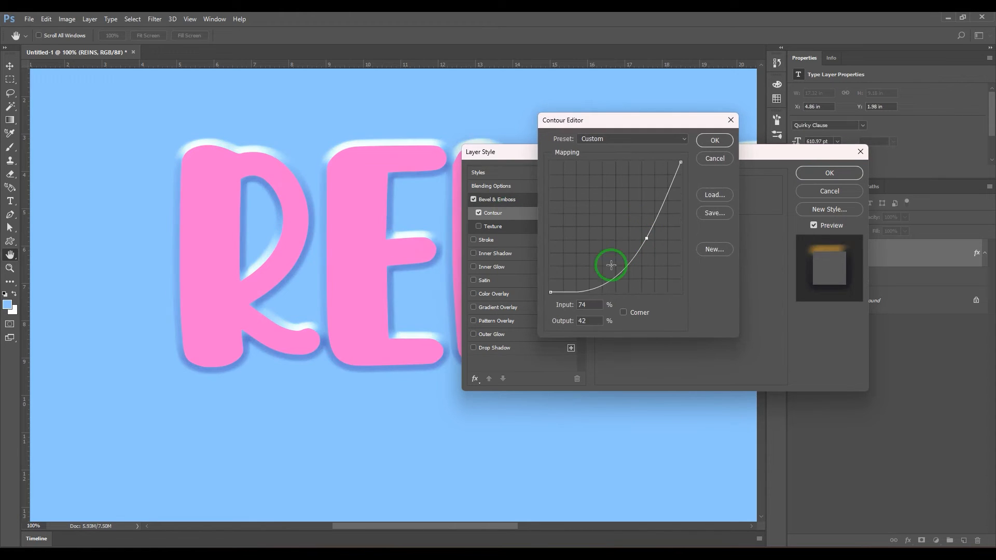
drag(592, 285, 583, 192)
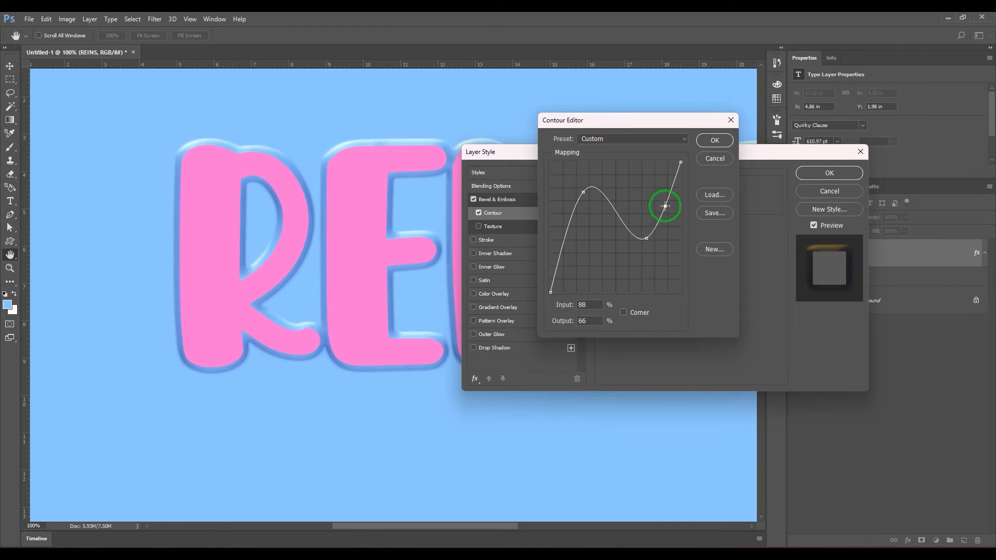
drag(662, 205, 653, 173)
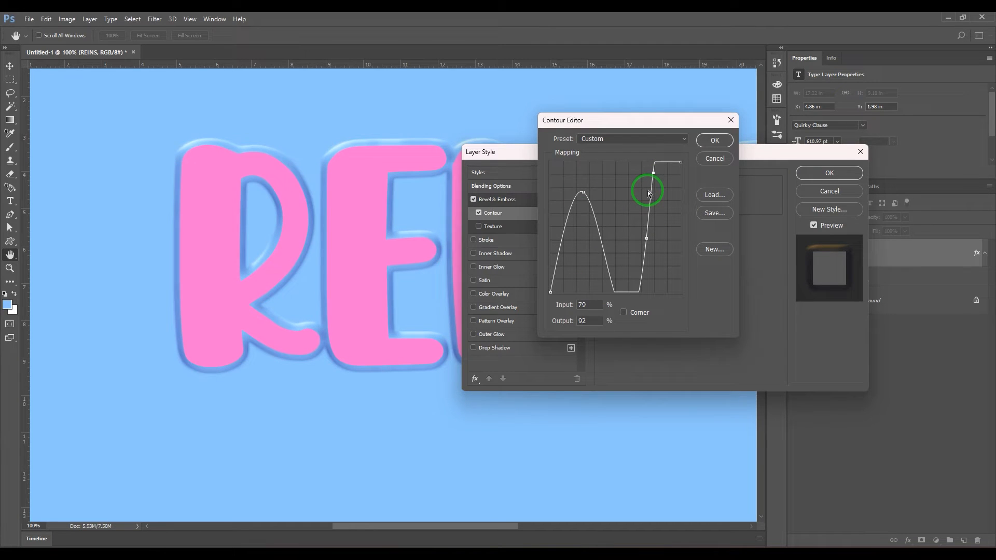
drag(583, 192, 565, 302)
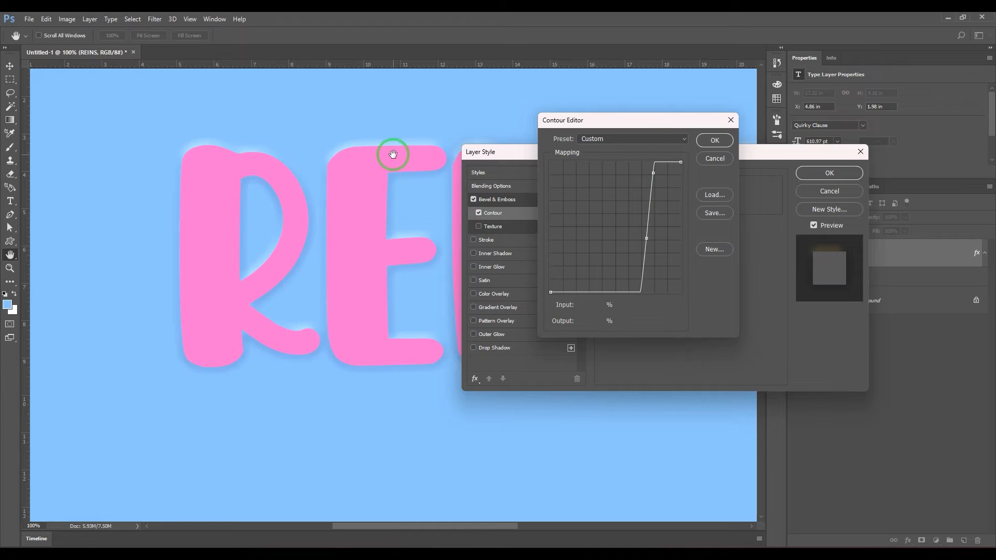
drag(653, 173, 627, 175)
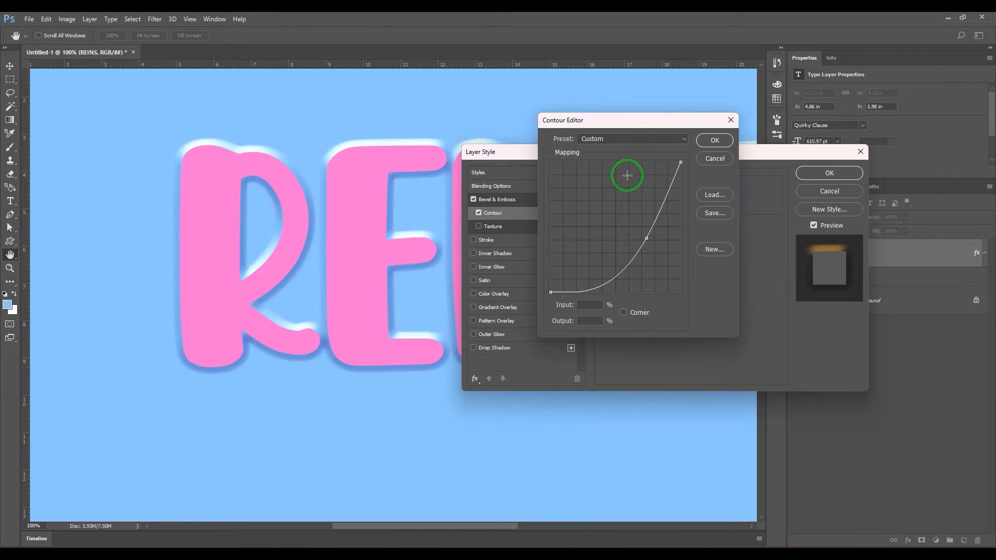
drag(646, 238, 564, 162)
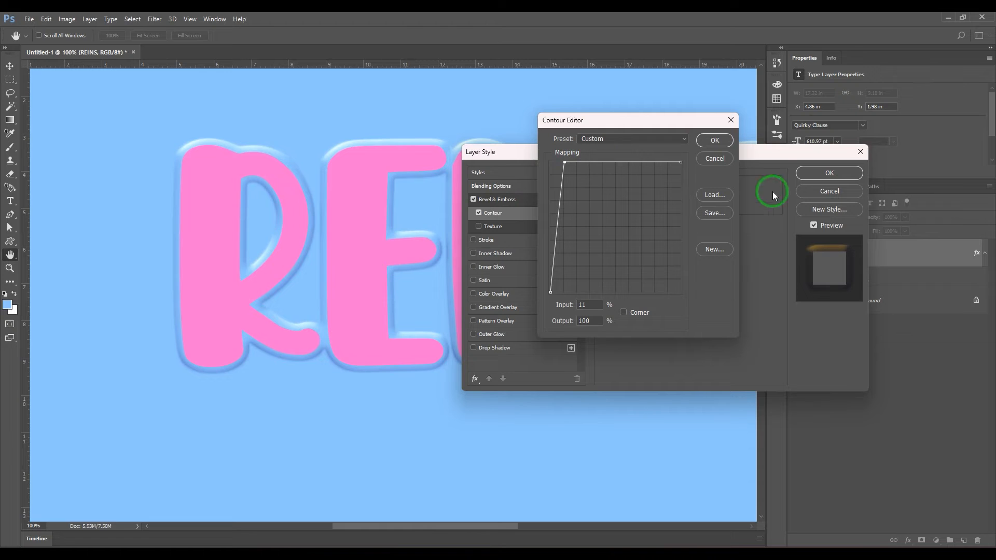
click(721, 142)
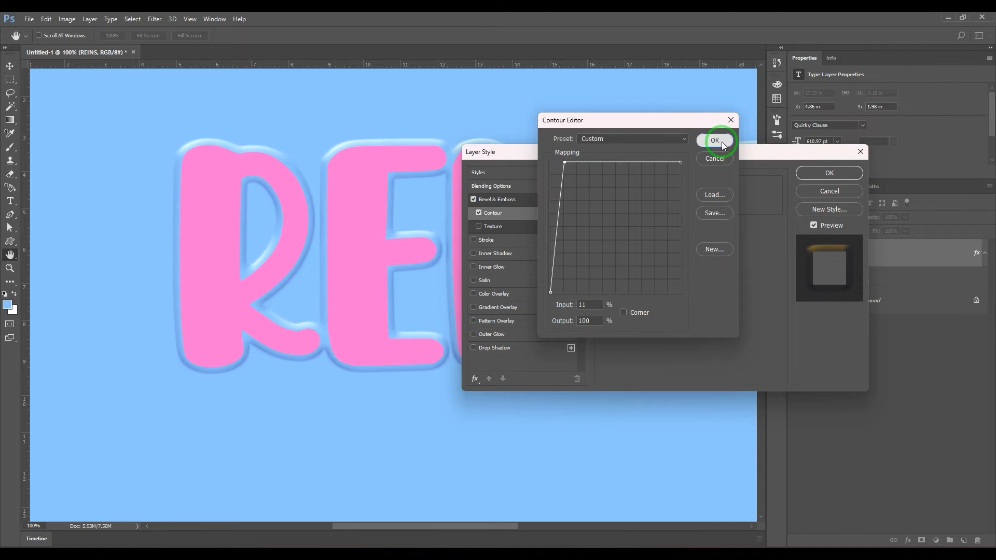
Enable the bevel's Texture option, try several patterns and choose the black-and-white concentric squares pattern
click(496, 229)
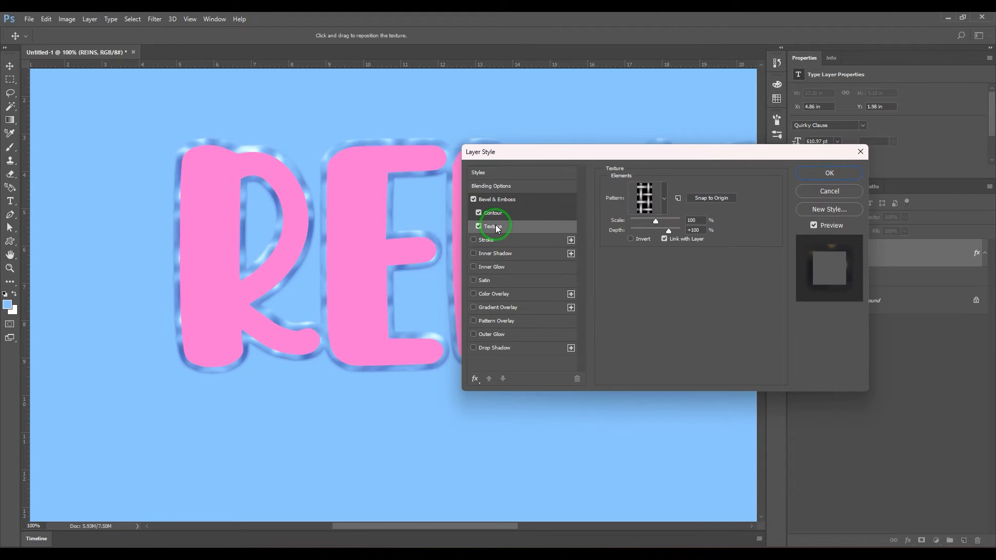
click(645, 198)
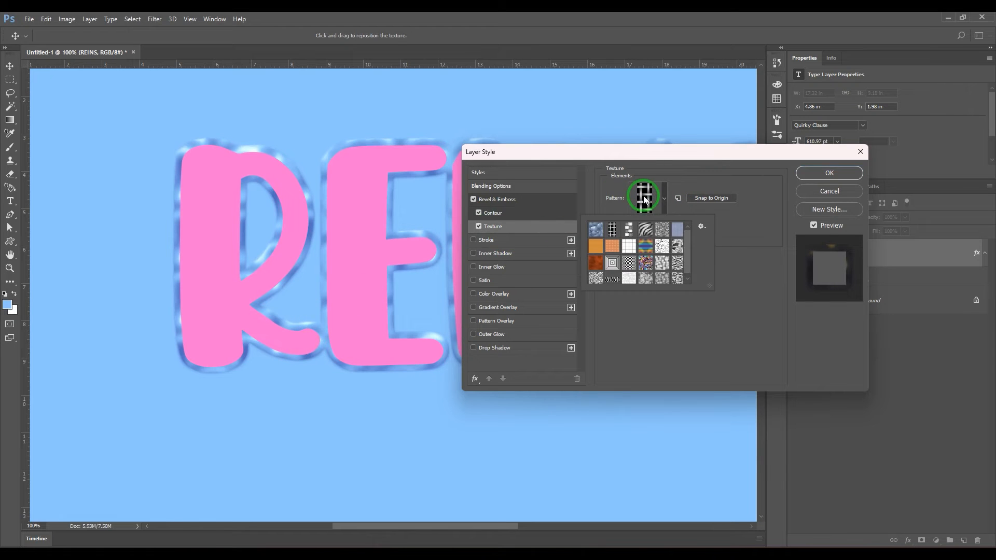
click(645, 230)
click(663, 246)
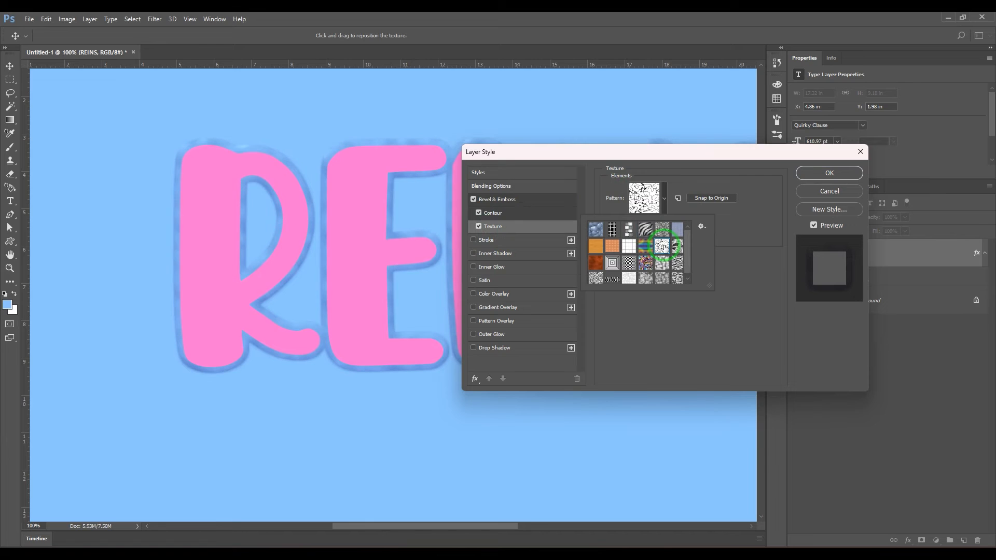
click(675, 264)
click(663, 263)
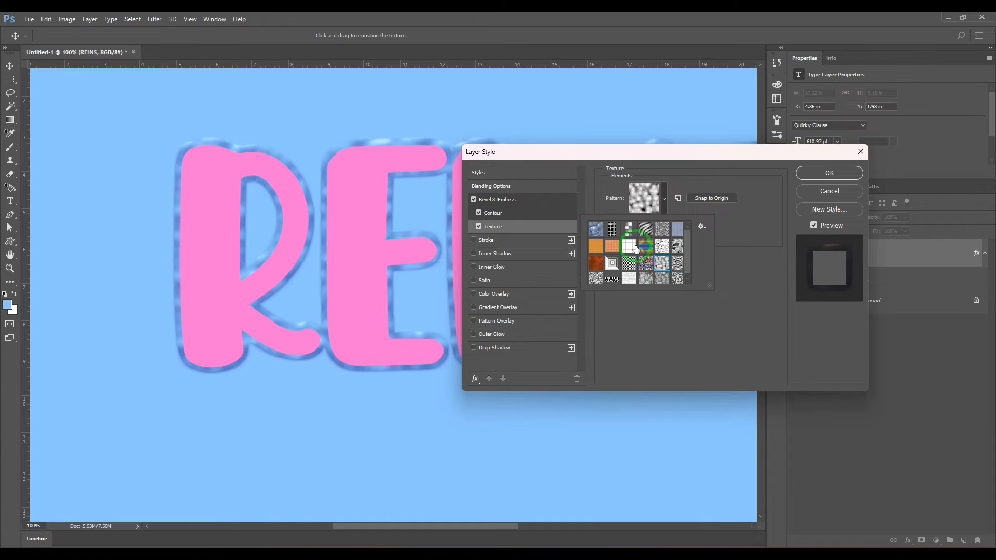
click(612, 263)
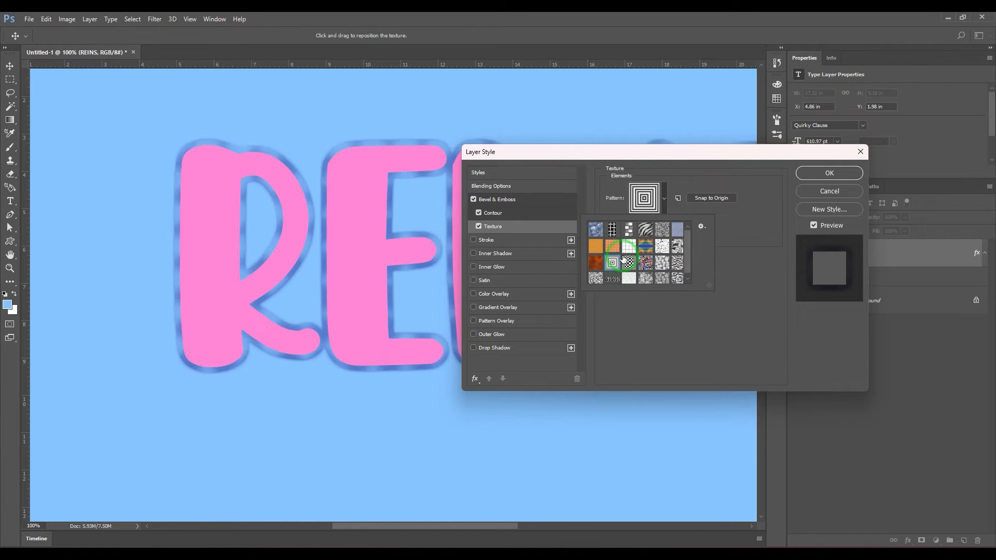
click(758, 293)
Set the texture's scale to 652% and its depth to -50%
drag(658, 220, 400, 329)
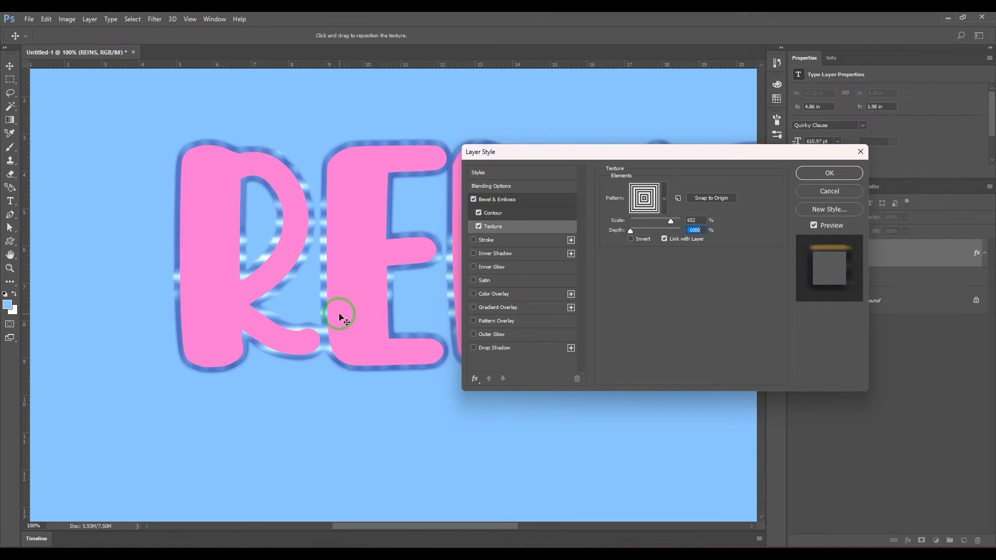
drag(699, 162, 791, 161)
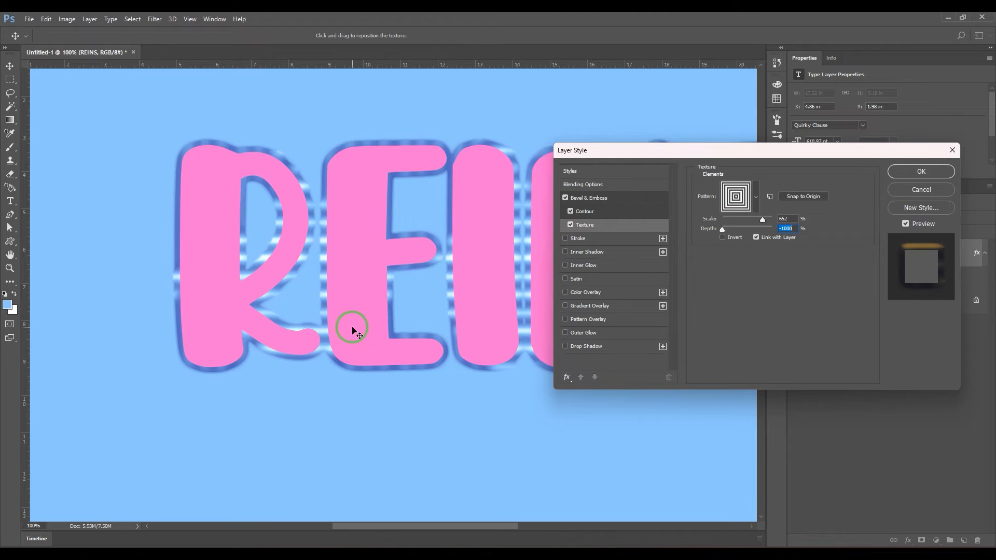
key(ctrl+minus)
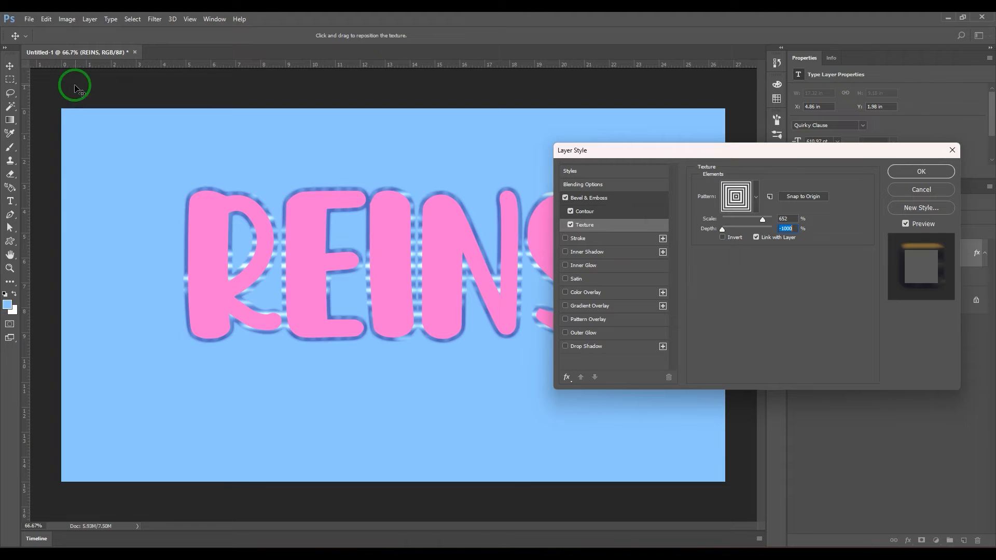
drag(817, 150, 785, 145)
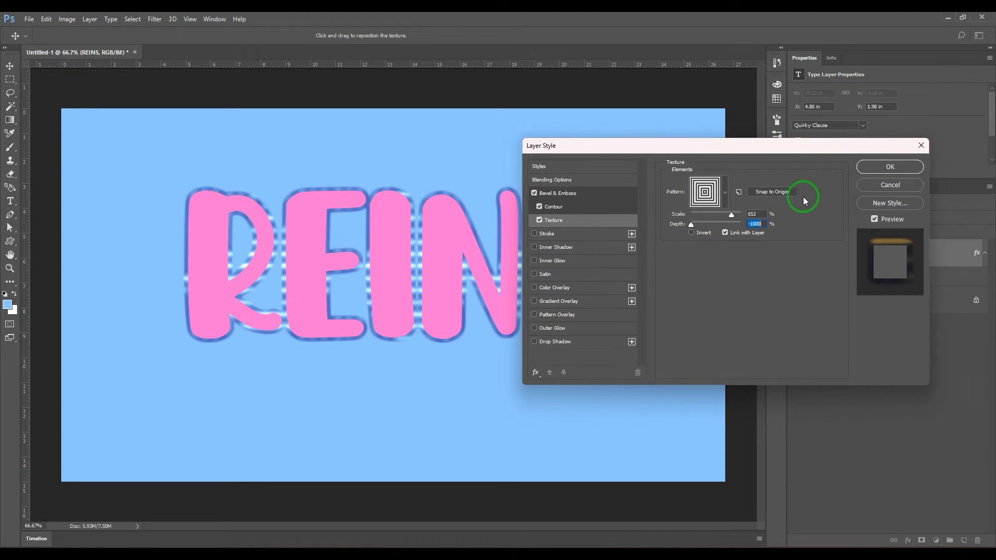
mouse_move(695, 226)
mouse_down()
mouse_move(727, 225)
mouse_move(708, 226)
mouse_up()
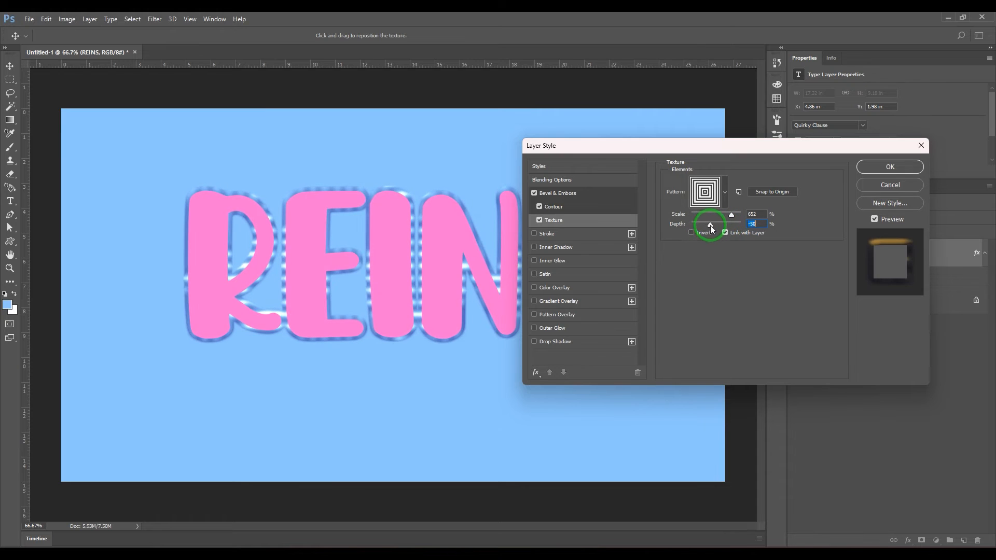
Try the texture's Invert option on and off, leaving it disabled
click(703, 233)
click(702, 233)
click(702, 233)
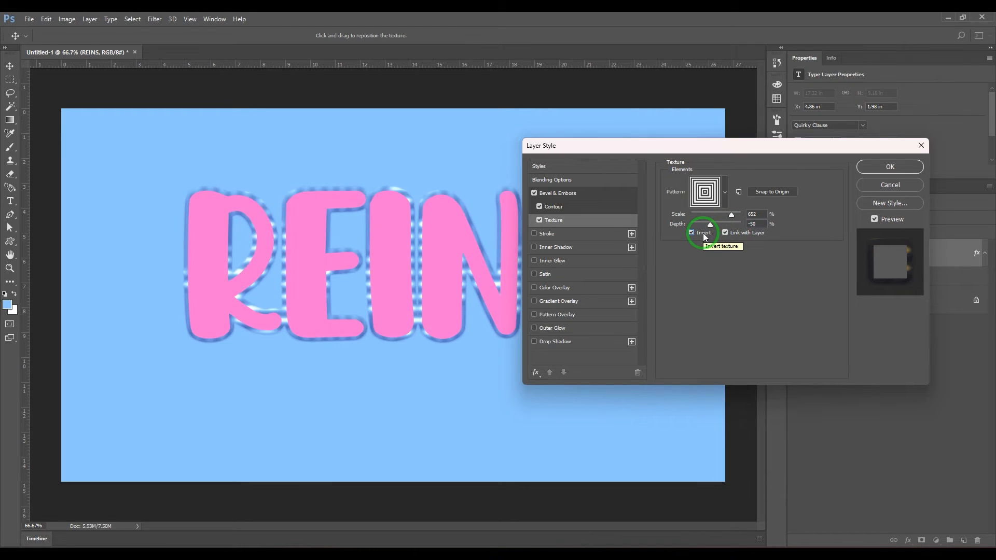
click(702, 233)
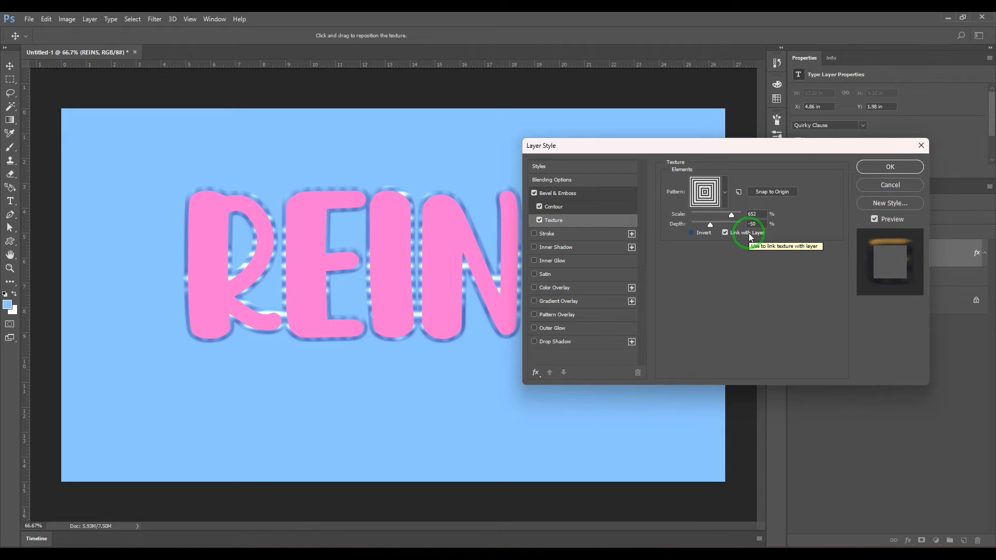
Apply the layer style and move the REINS text around the canvas with its texture linked to the layer
click(901, 166)
drag(515, 327, 539, 250)
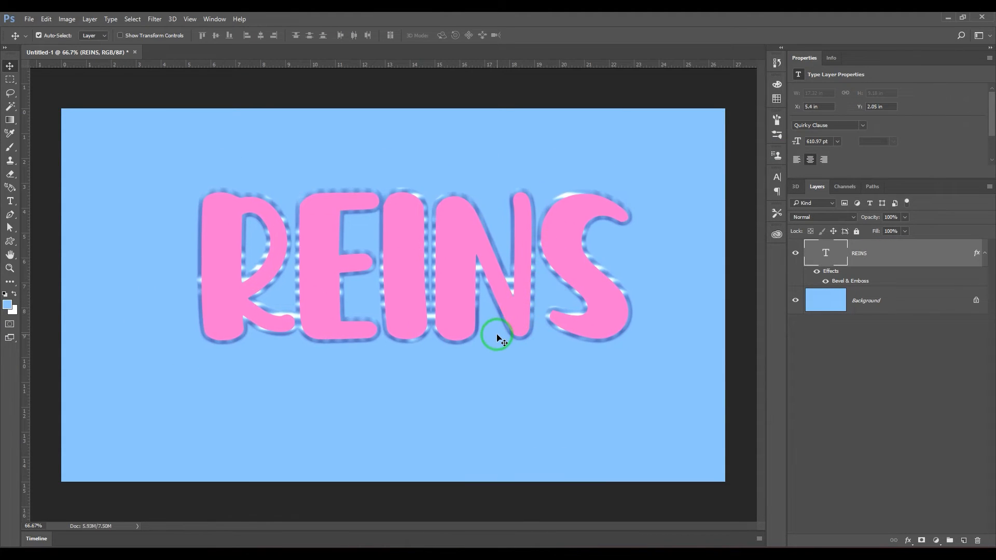
drag(514, 322, 481, 307)
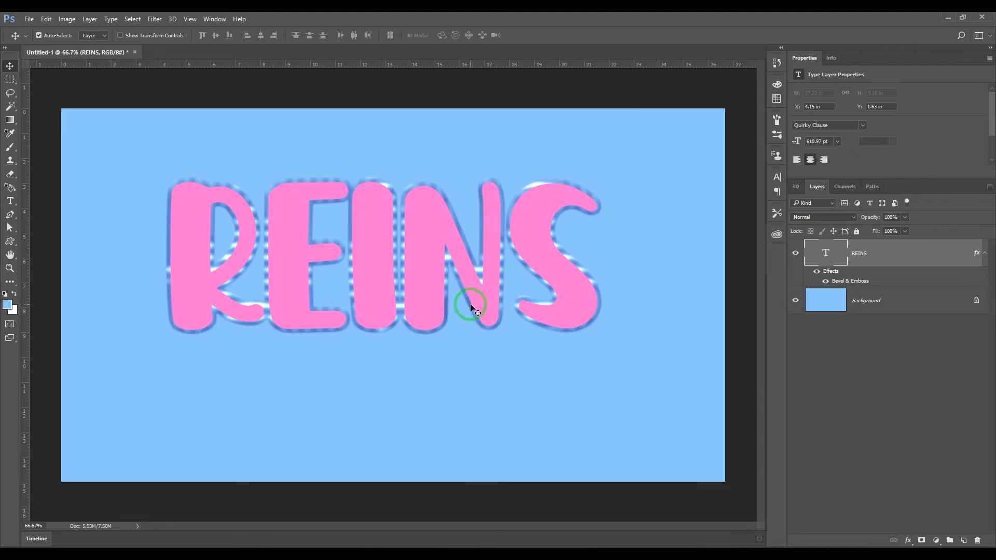
Unlink the bevel texture from the layer, apply the style and reposition the REINS text on the canvas
double_click(891, 282)
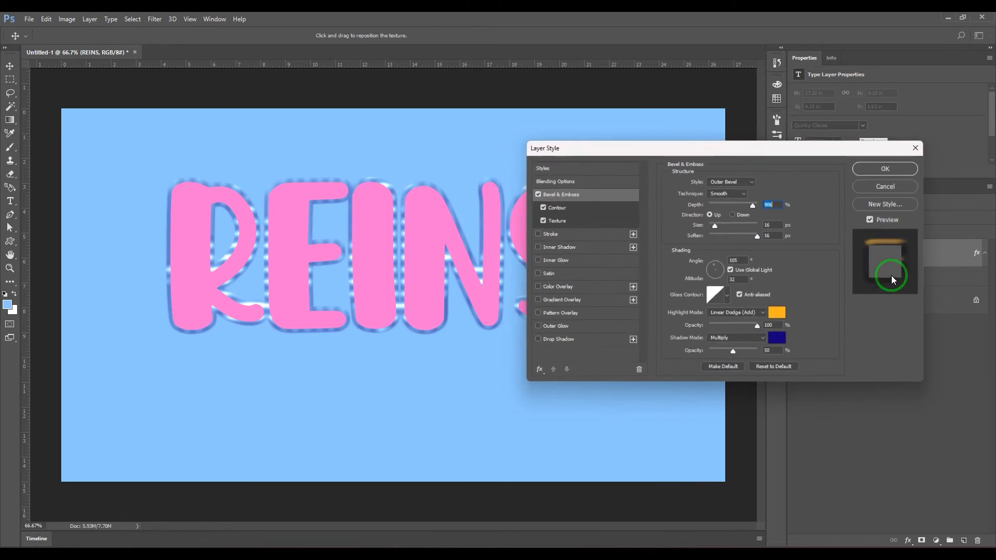
click(553, 220)
click(890, 166)
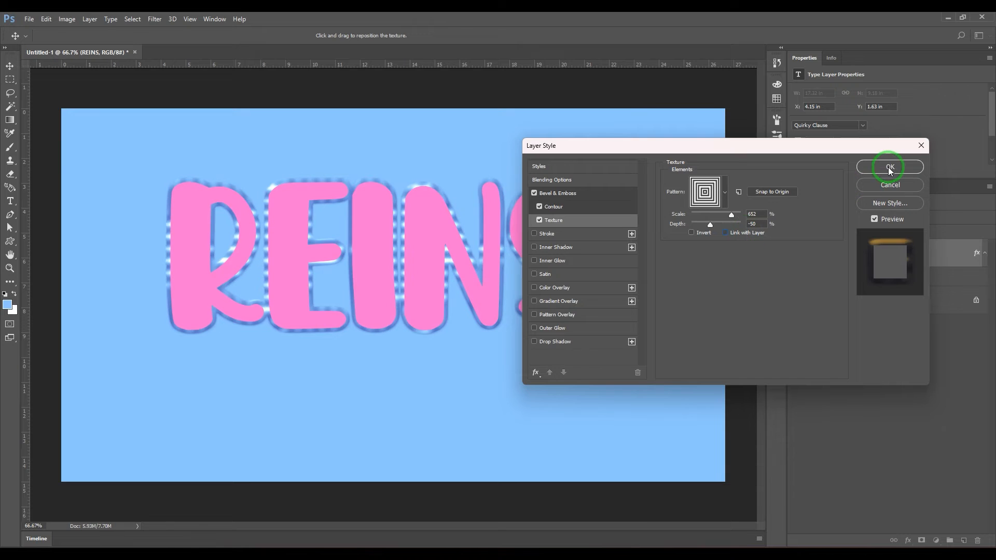
drag(582, 300, 594, 317)
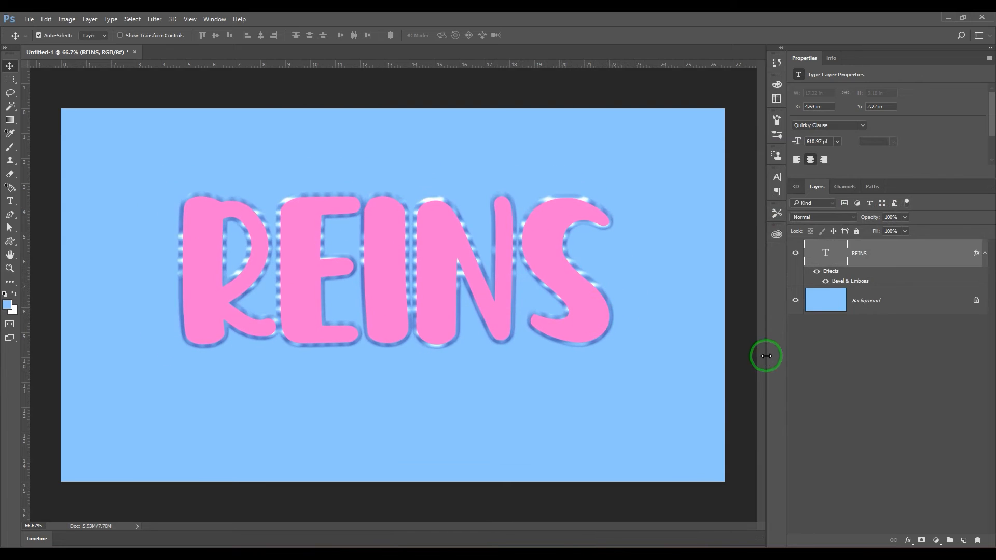
Reopen the REINS layer's style settings and add a Drop Shadow with its existing settings
double_click(899, 282)
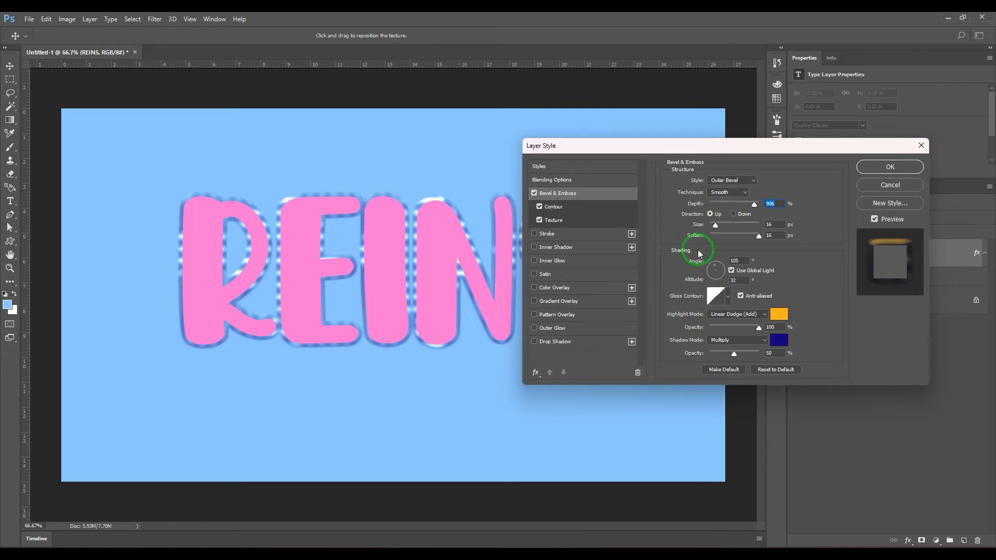
click(577, 222)
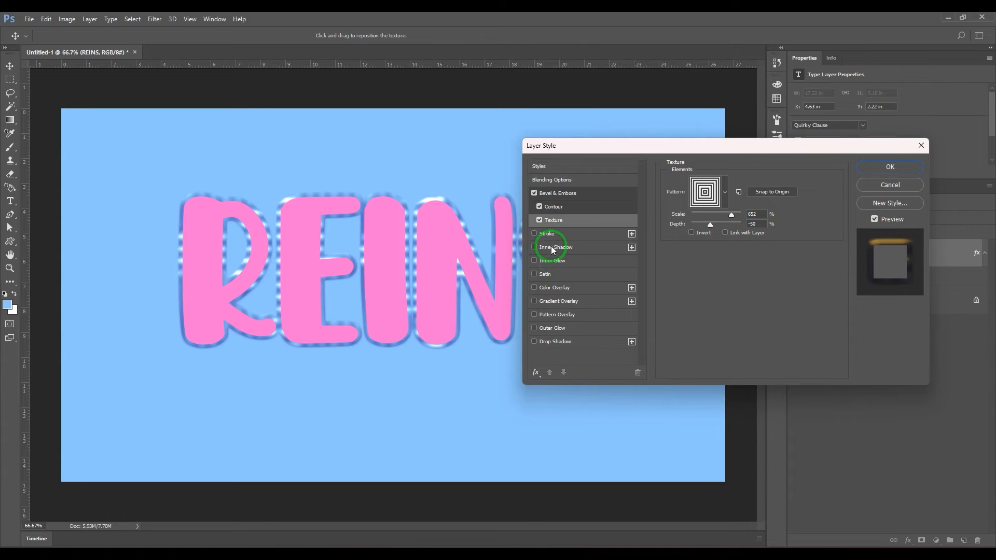
click(555, 343)
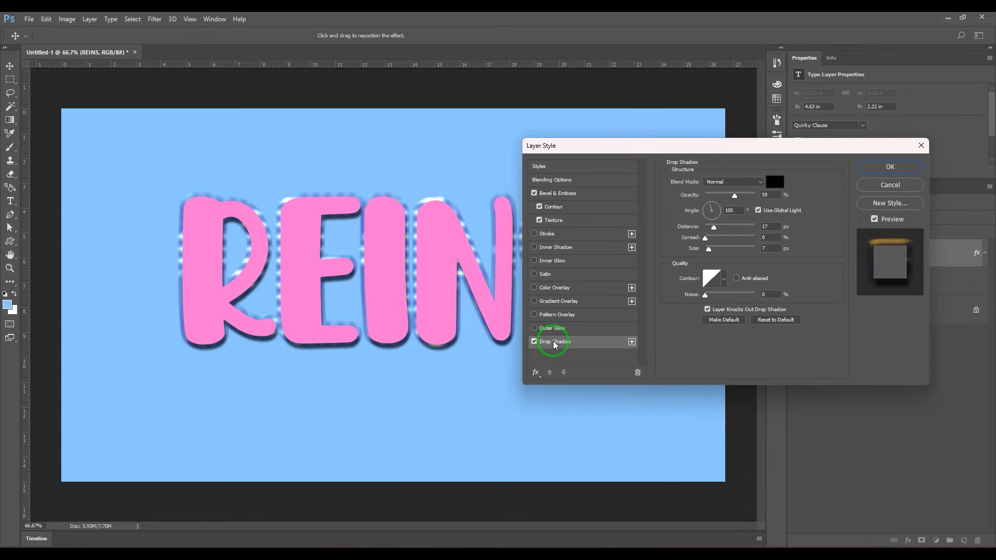
Change the Bevel & Emboss style to Inner Bevel, apply it and move the REINS text slightly upward
click(558, 197)
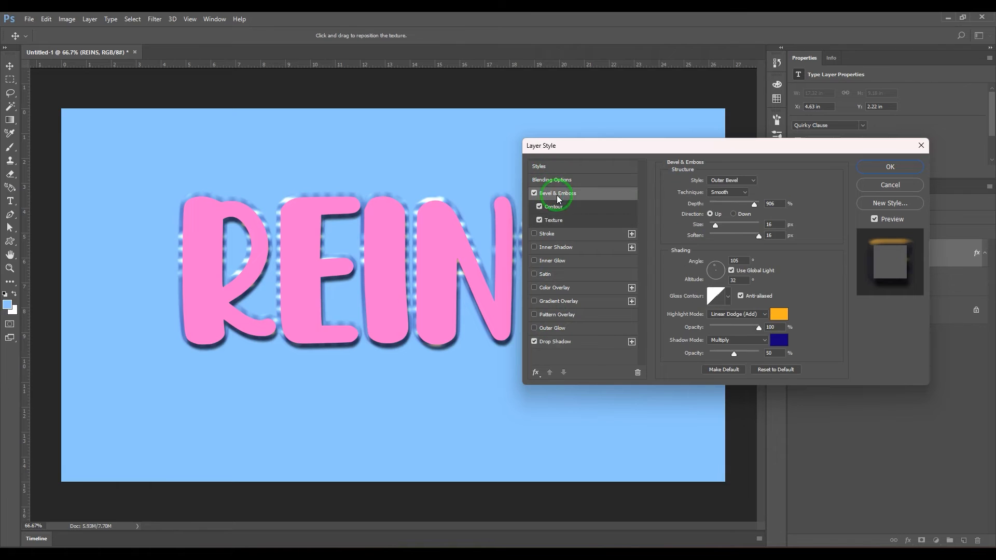
click(740, 187)
click(734, 197)
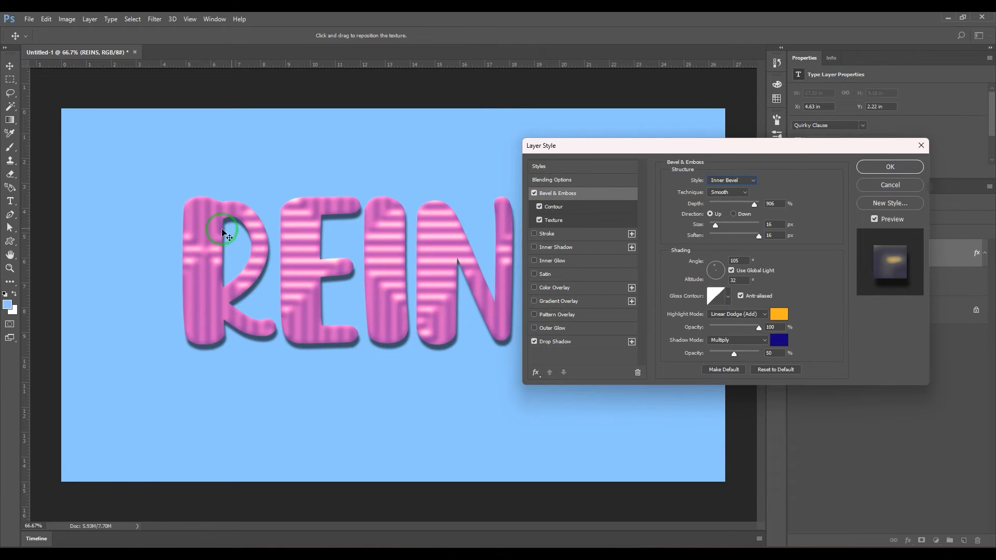
click(890, 166)
mouse_move(497, 291)
mouse_down()
mouse_move(473, 267)
mouse_move(502, 293)
mouse_move(497, 283)
mouse_up()
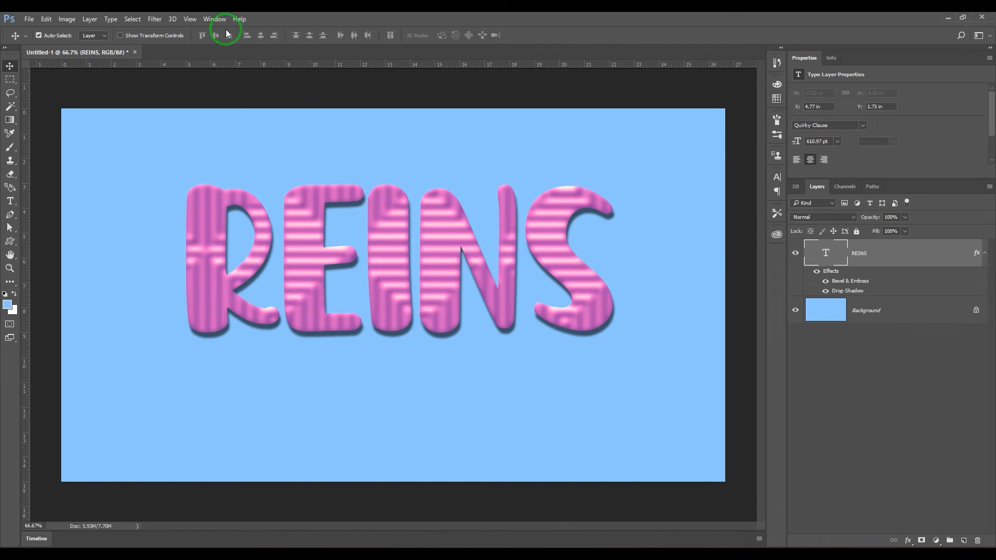
Display the Styles panel and enlarge it to show all the preset styles
click(211, 20)
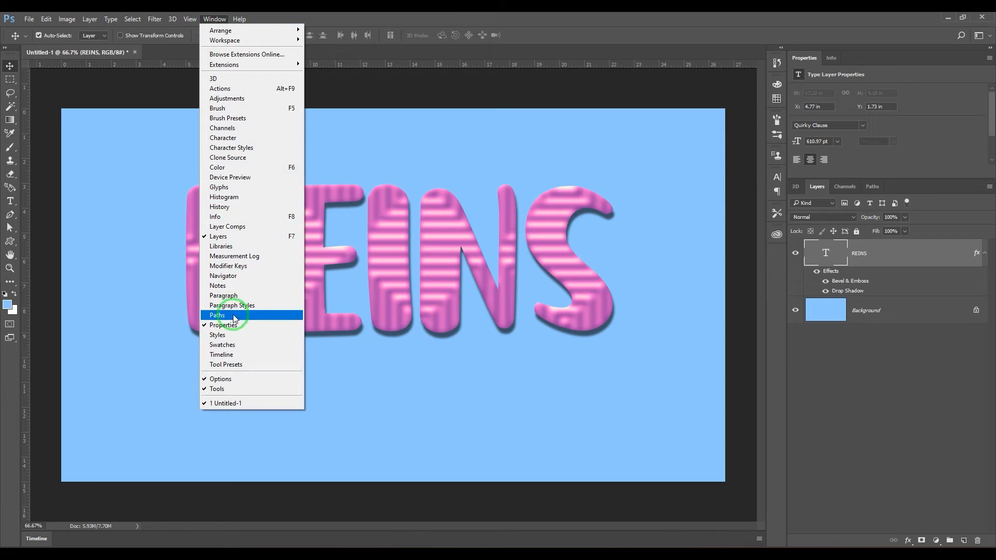
click(229, 335)
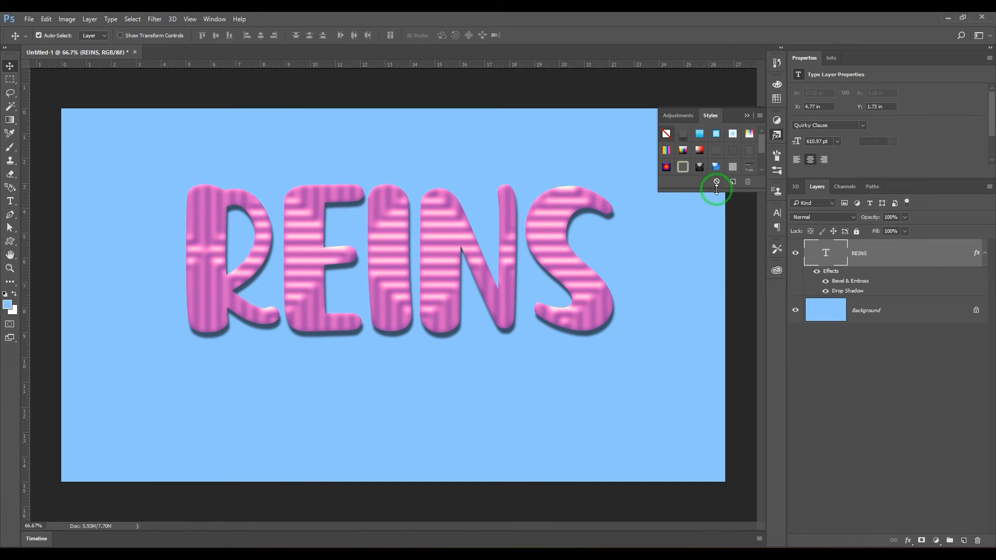
drag(717, 193, 720, 310)
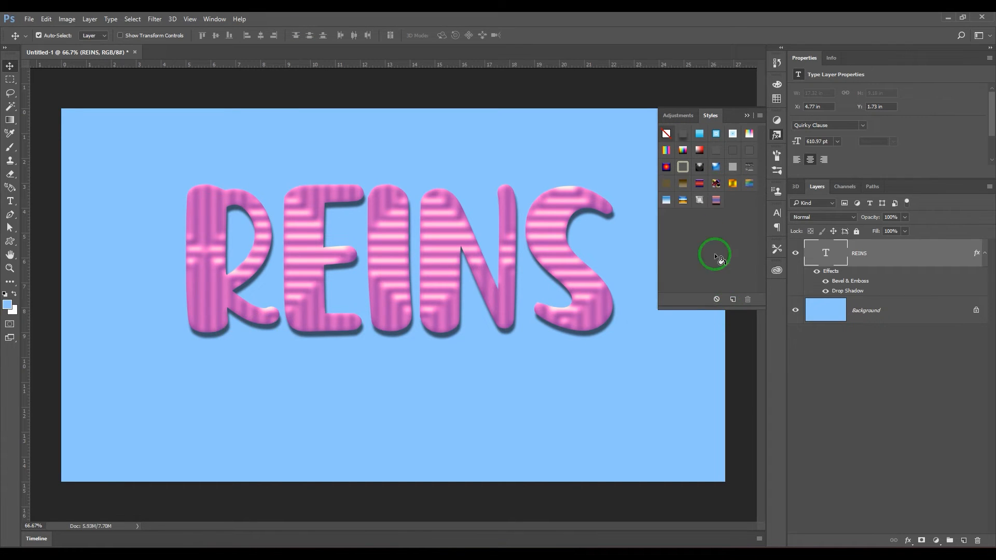
Try several preset layer styles on the REINS text, including striped, gradient and tan ones, ending with the puzzle-piece style
click(716, 202)
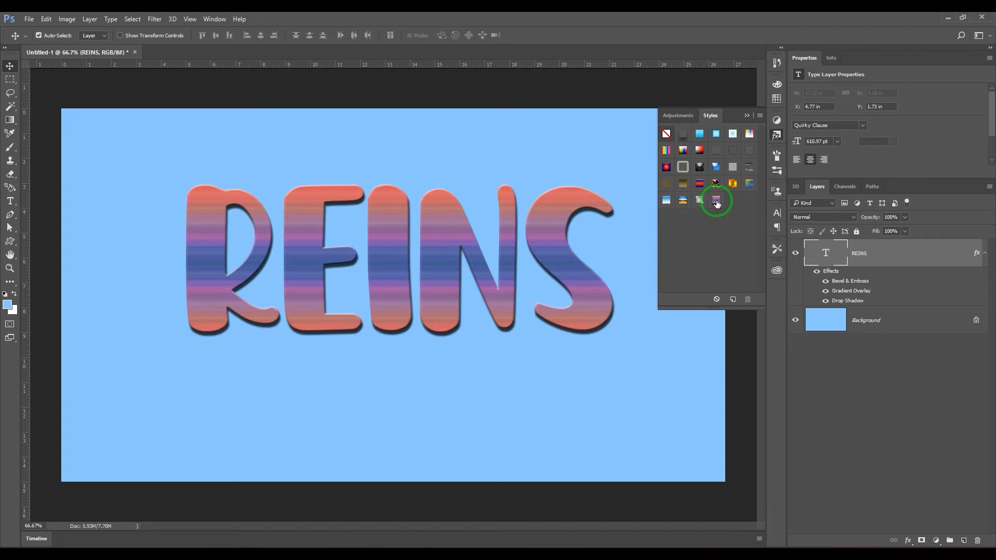
click(699, 183)
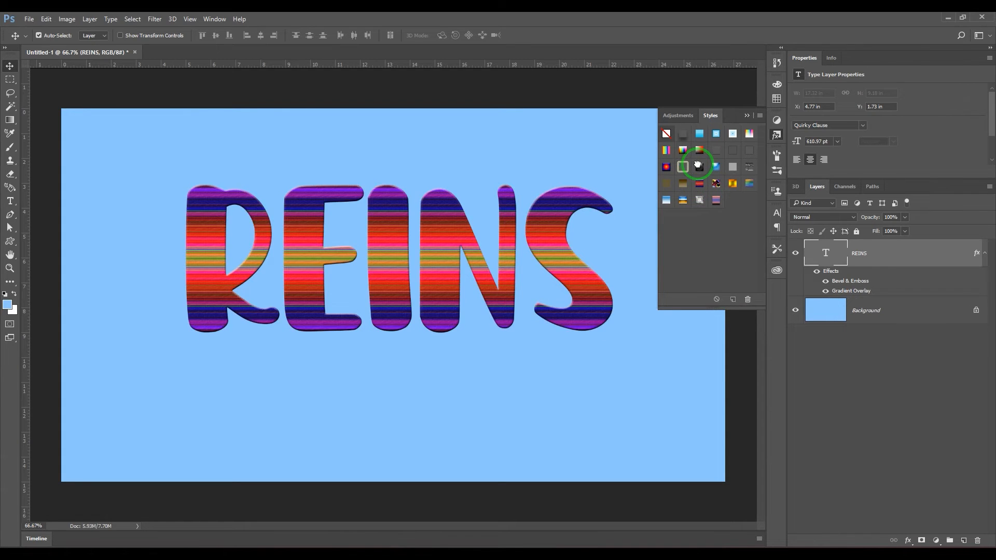
click(699, 166)
click(700, 151)
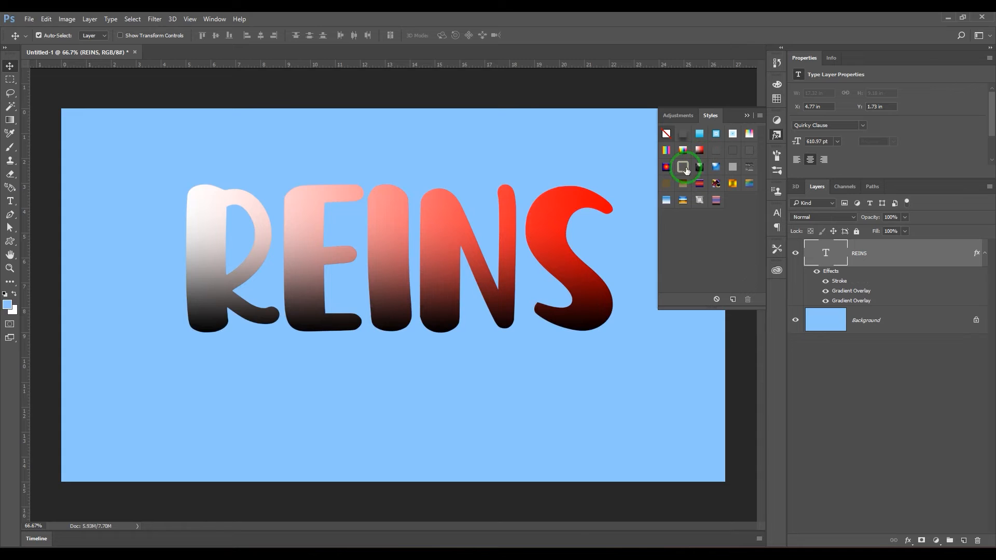
click(666, 184)
click(878, 294)
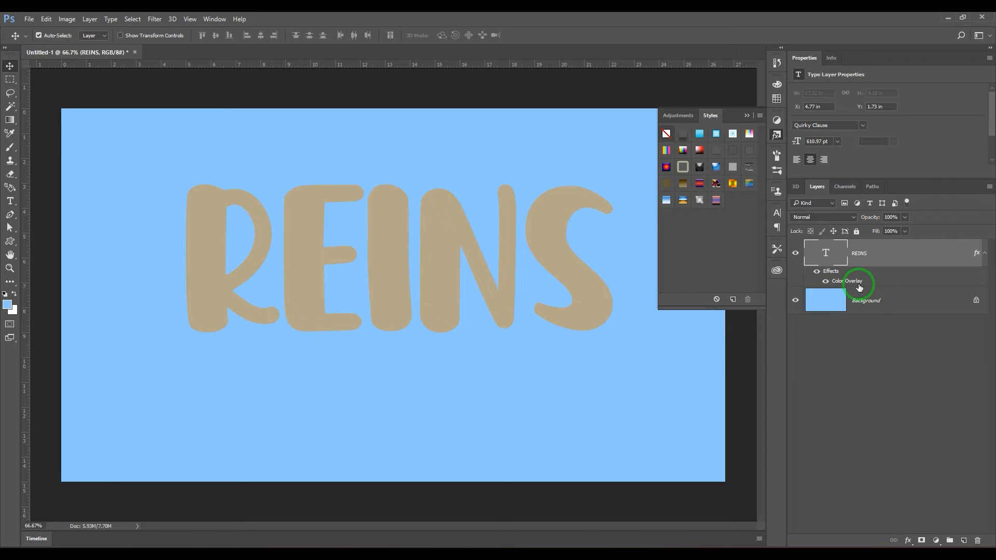
click(749, 166)
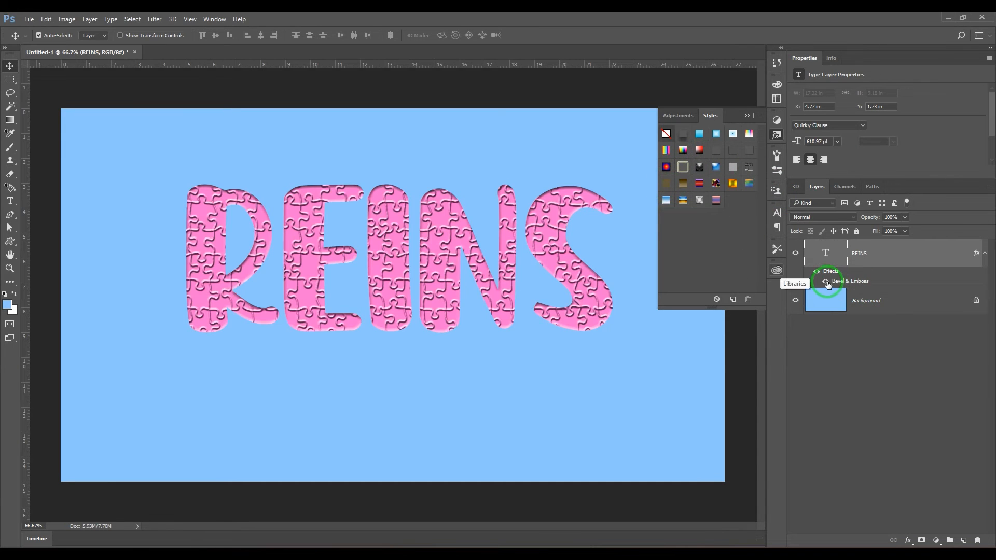
Replace the current presets with Web Styles, try the glossy red style on REINS and apply the yellow outline style
click(760, 115)
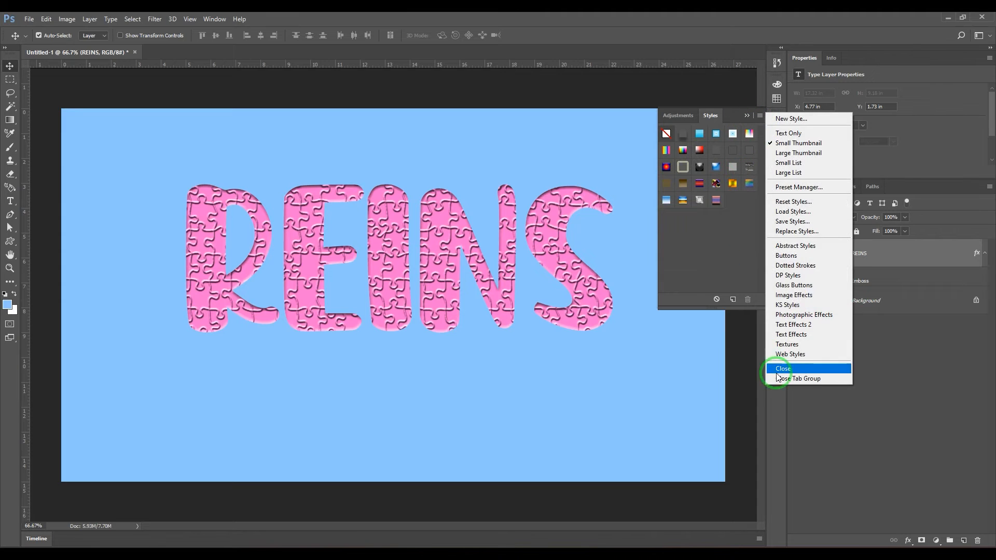
click(790, 354)
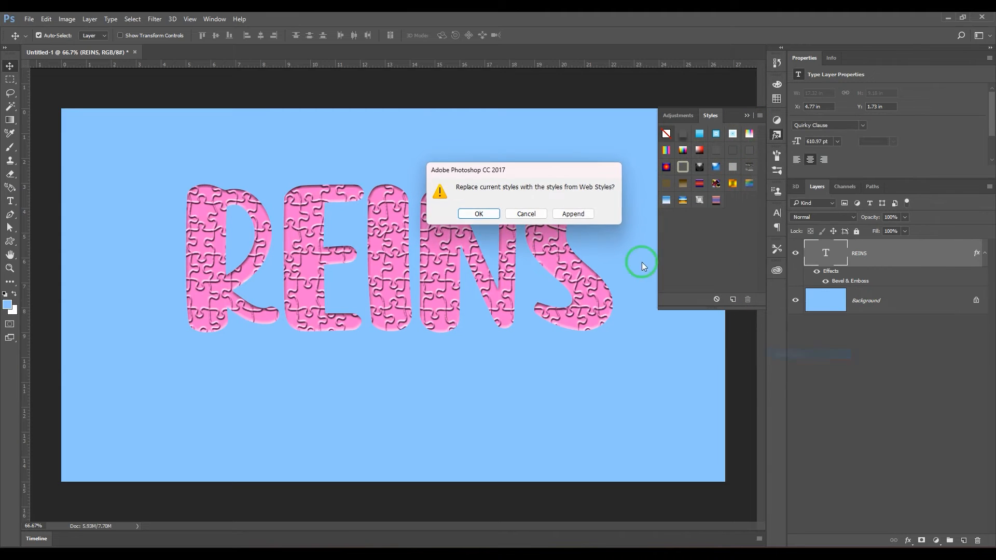
click(479, 214)
click(683, 160)
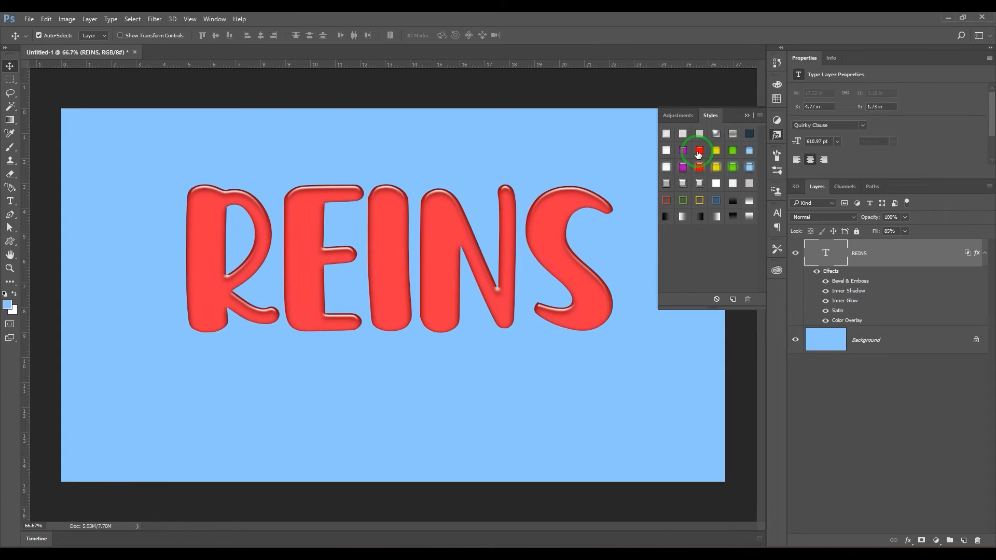
click(700, 202)
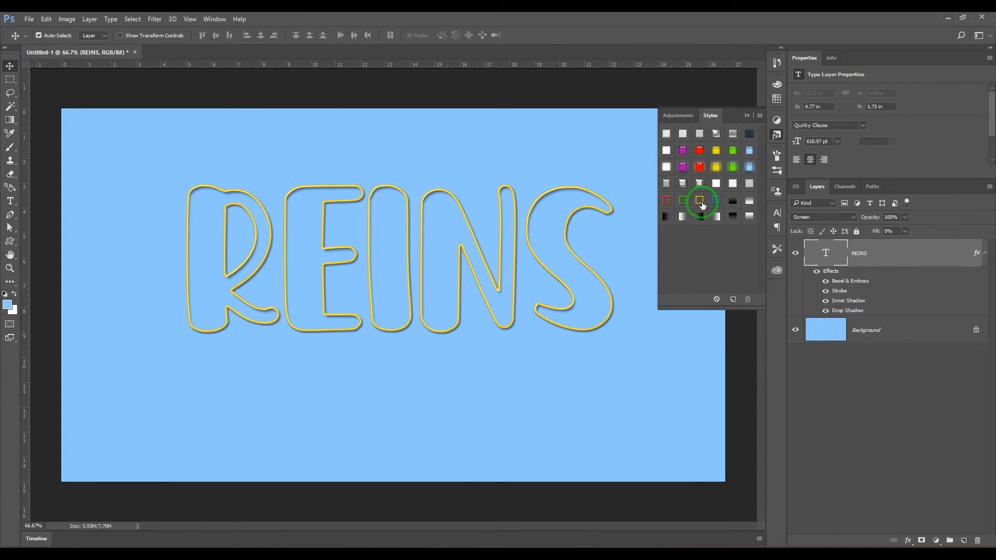
Try the red and green outline styles and the glowing blue style on REINS, and apply the glossy green style with the glow
click(666, 202)
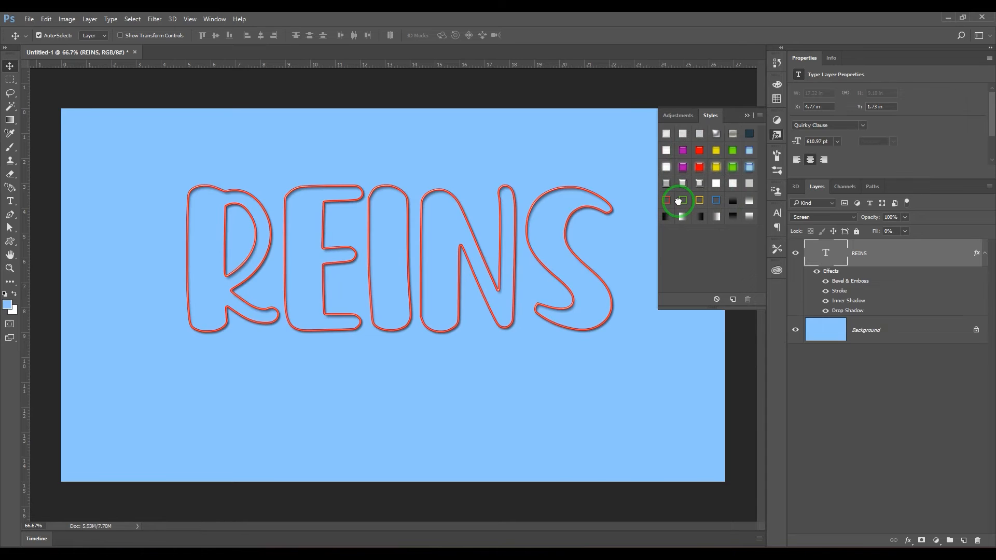
click(679, 200)
click(749, 167)
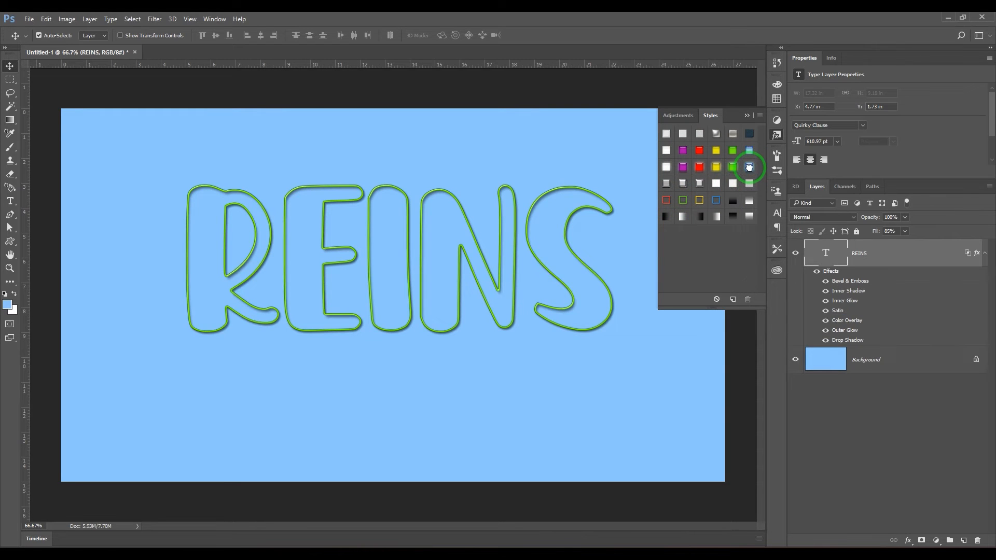
click(732, 166)
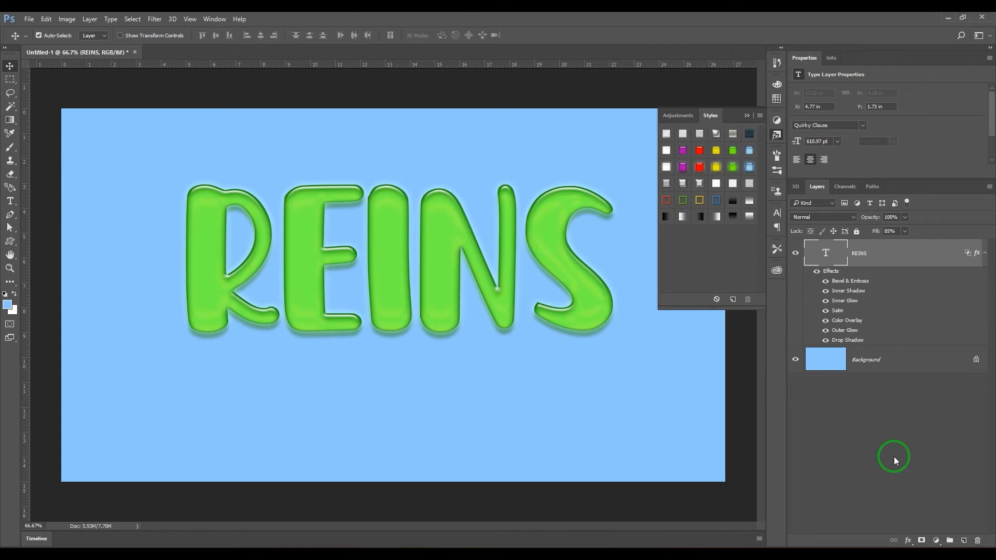
Duplicate the green REINS text layer and apply the blue outline style to the copy
click(880, 437)
click(897, 254)
key(ctrl+j)
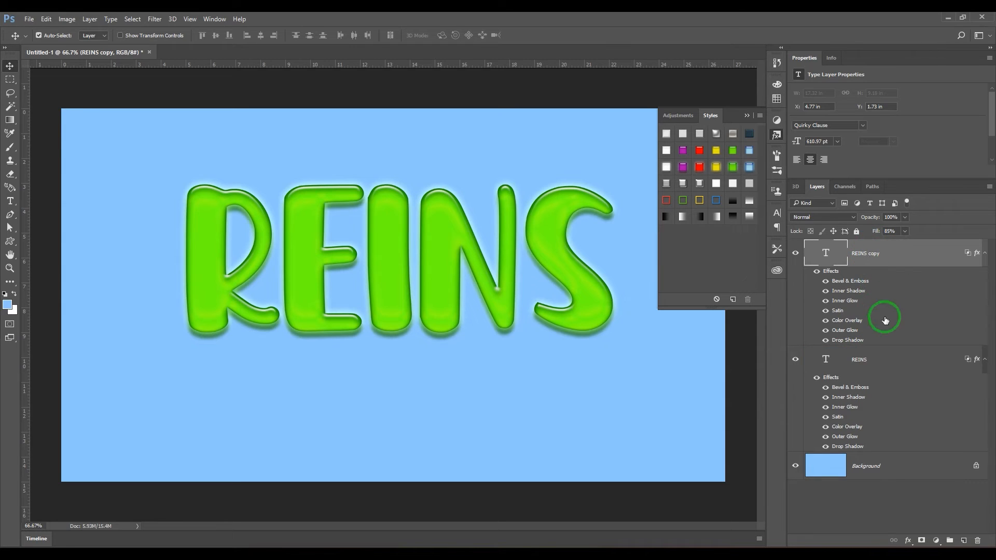
click(709, 205)
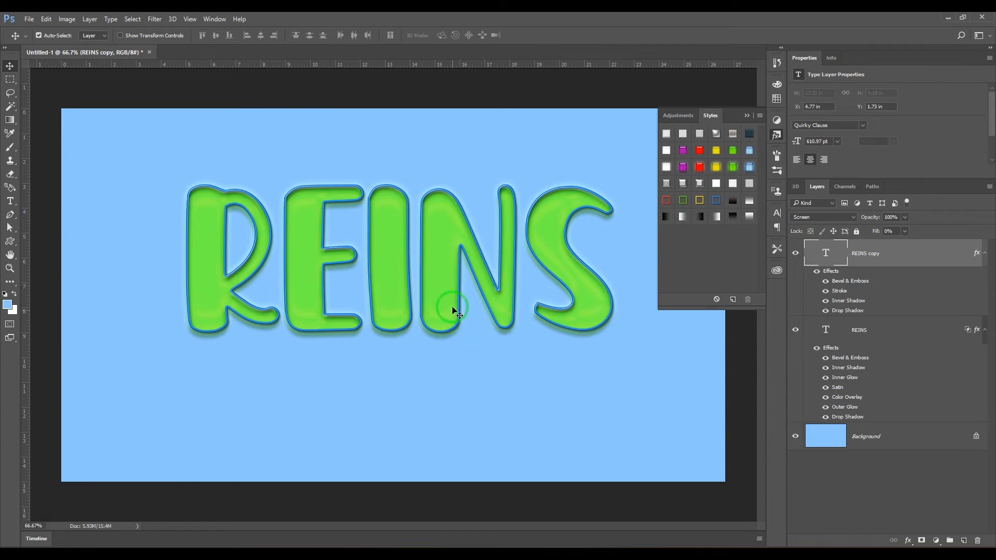
Try a dark slate-blue fill on the Background layer, and undo the fill
click(893, 440)
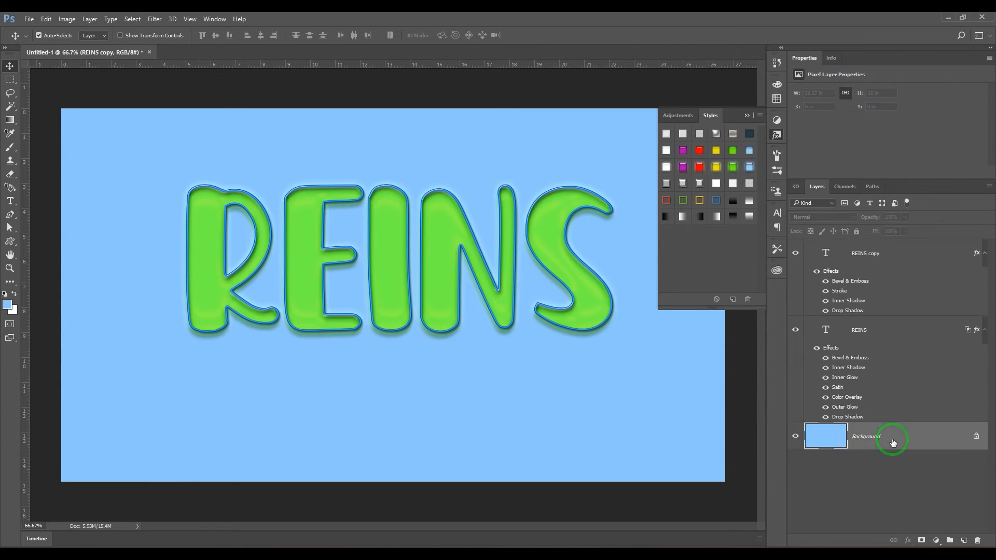
click(8, 304)
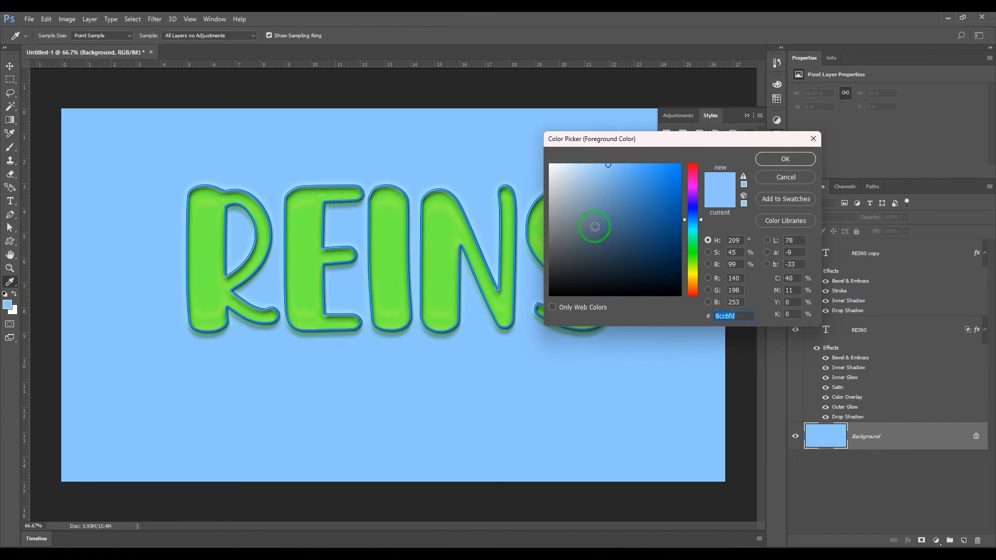
click(591, 262)
click(784, 159)
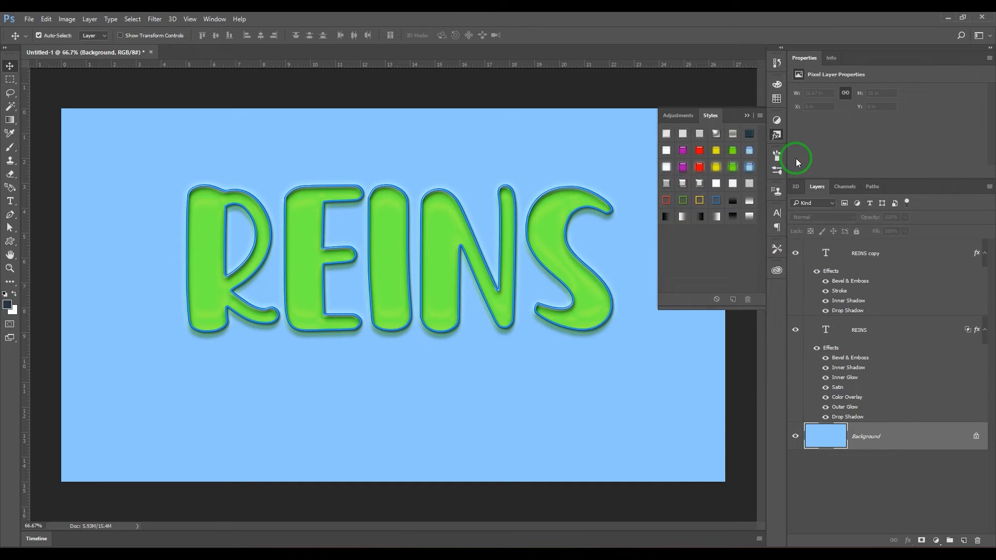
key(alt+BackSpace)
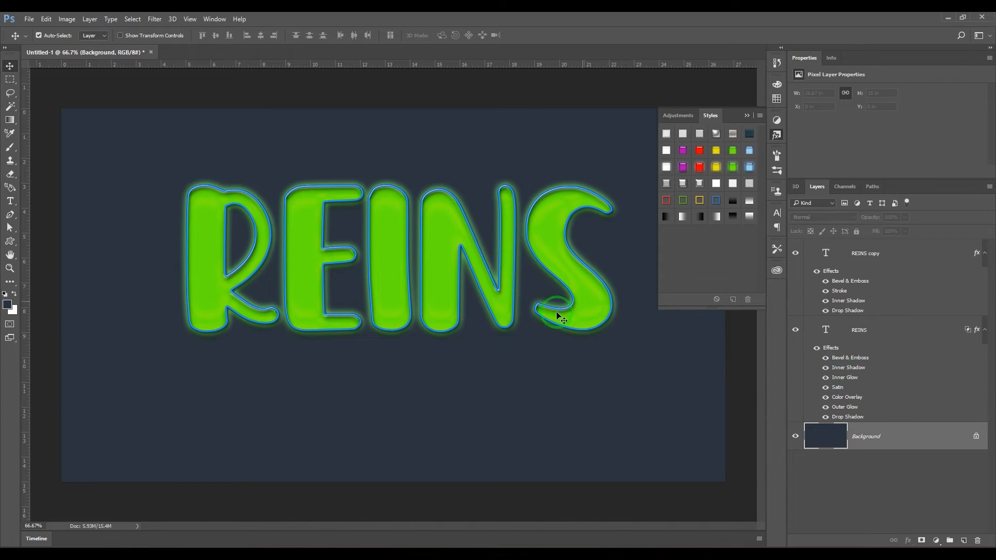
key(ctrl+z)
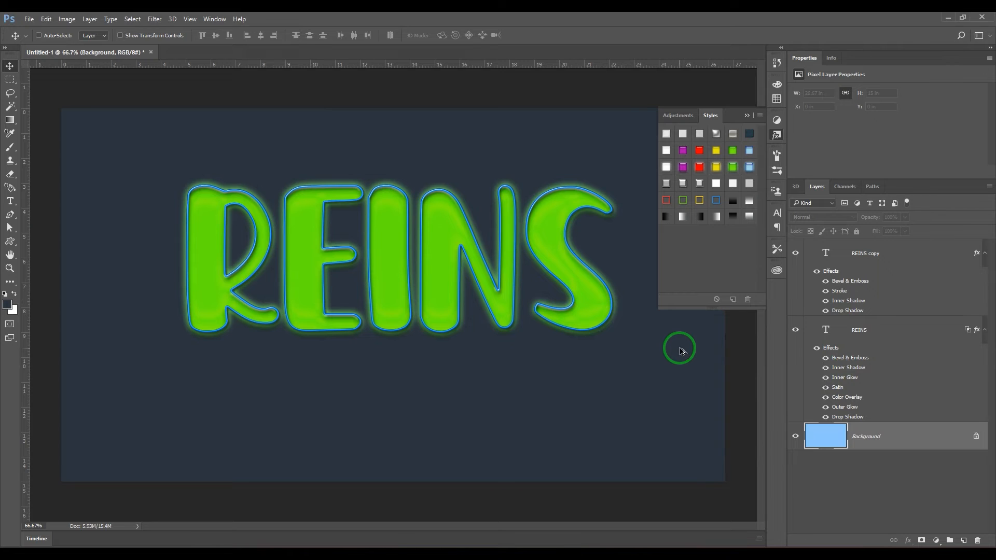
Hide the REINS copy layer and open the Bevel & Emboss settings of the original REINS layer, checking its bevel style options
click(803, 255)
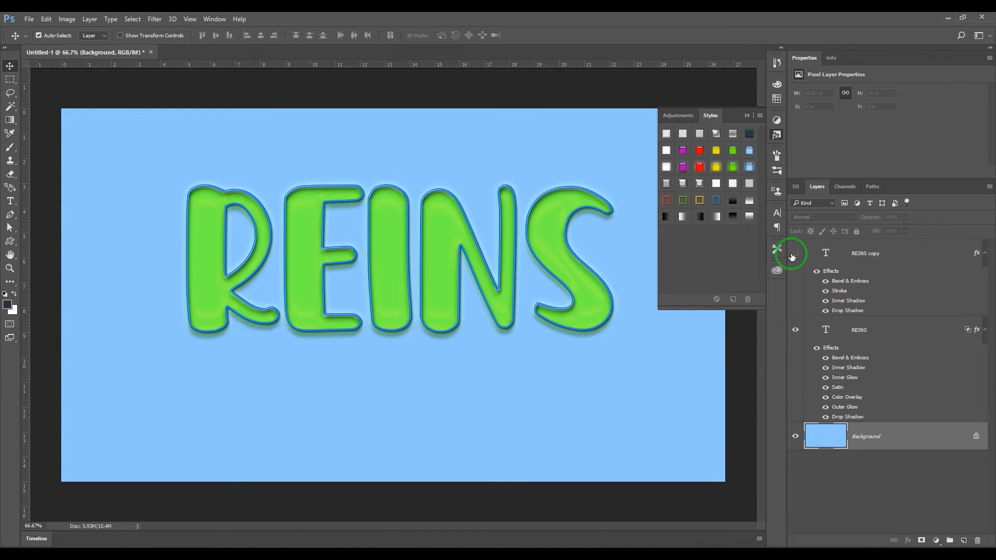
double_click(865, 359)
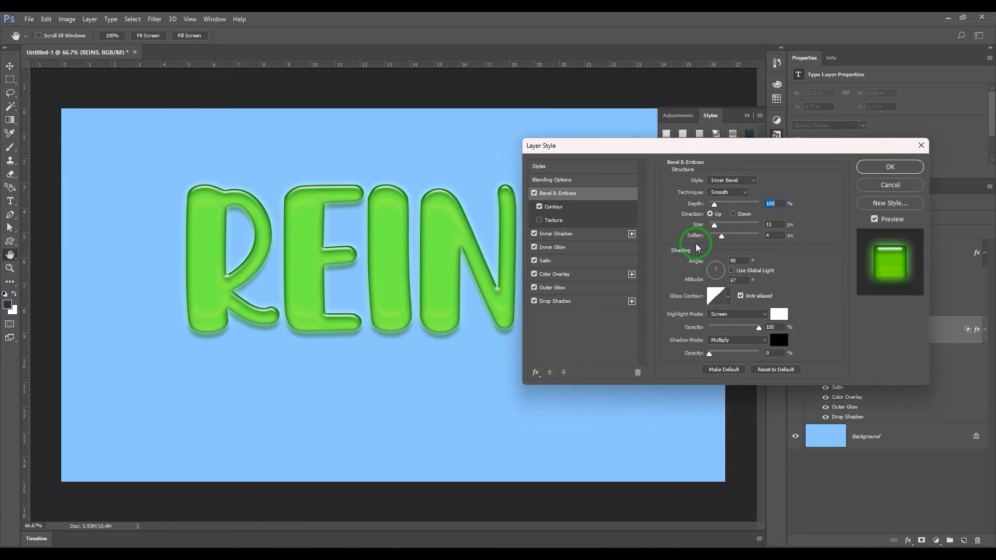
click(566, 198)
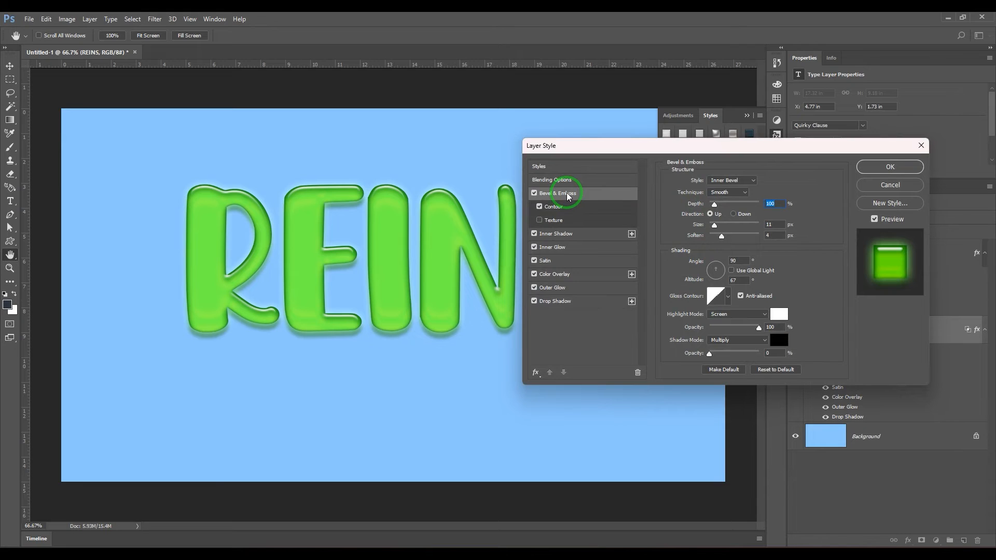
click(748, 182)
click(749, 183)
Adjust the upper point of the bevel's contour curve to input 83% and output 82%
click(558, 207)
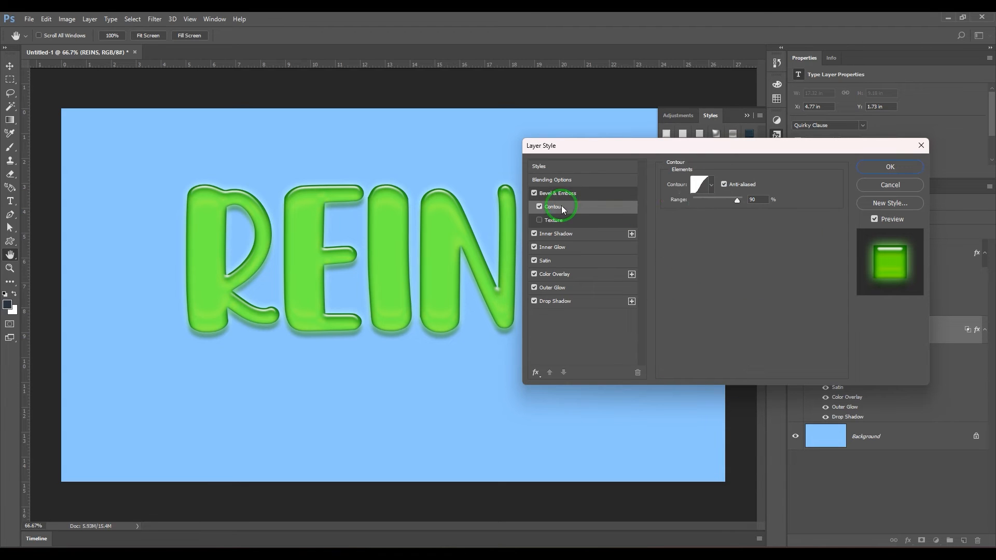
click(694, 187)
mouse_move(656, 185)
mouse_down()
mouse_move(638, 162)
mouse_move(658, 210)
mouse_move(652, 171)
mouse_move(662, 207)
mouse_move(658, 172)
mouse_move(658, 185)
mouse_up()
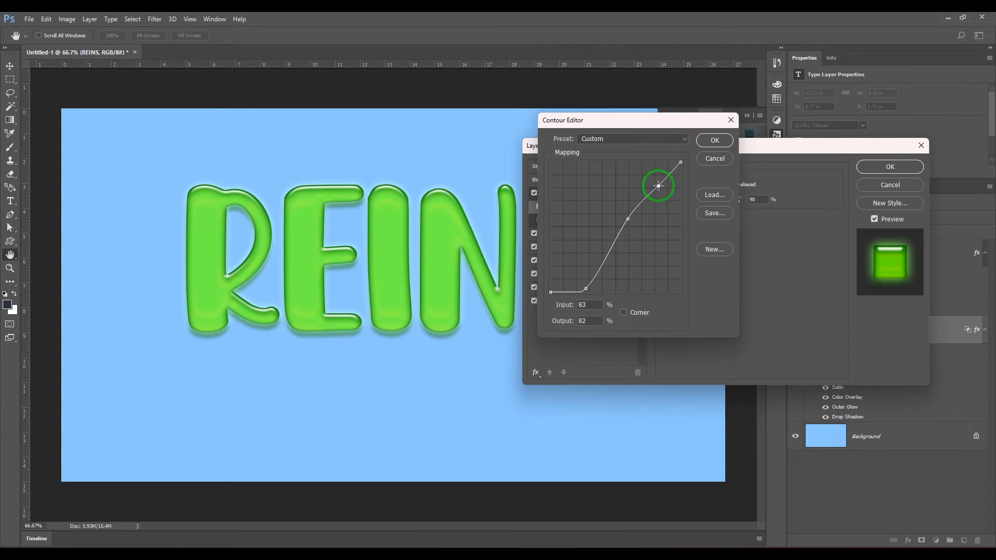
click(714, 140)
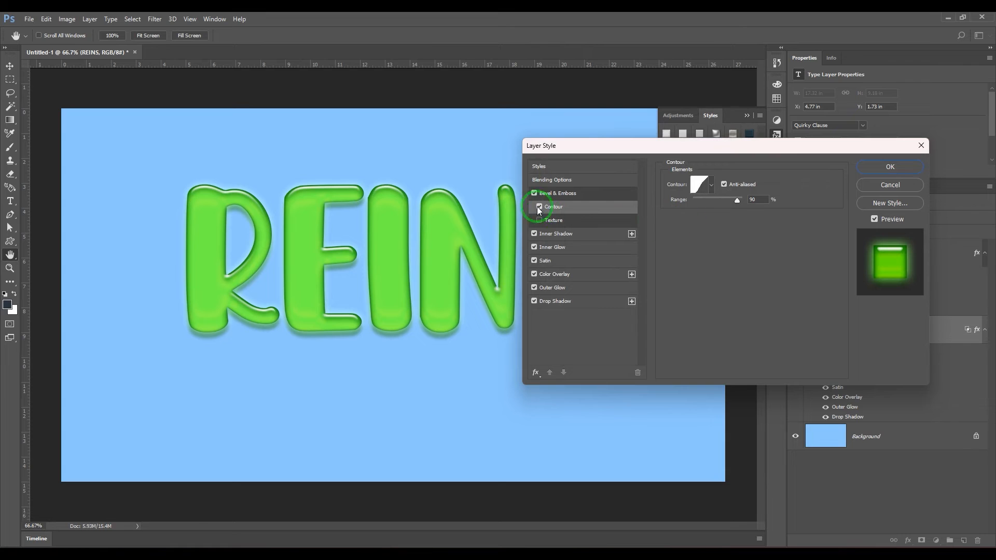
Switch off every effect on REINS except Bevel & Emboss, including its Contour, the shadows, glows, Satin and Color Overlay
click(535, 301)
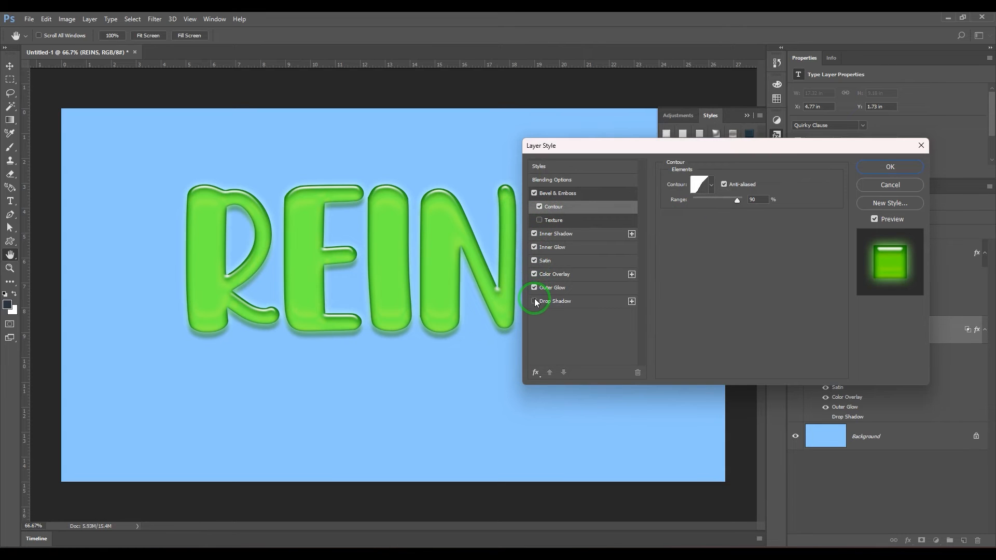
click(535, 287)
click(535, 274)
click(535, 260)
click(535, 247)
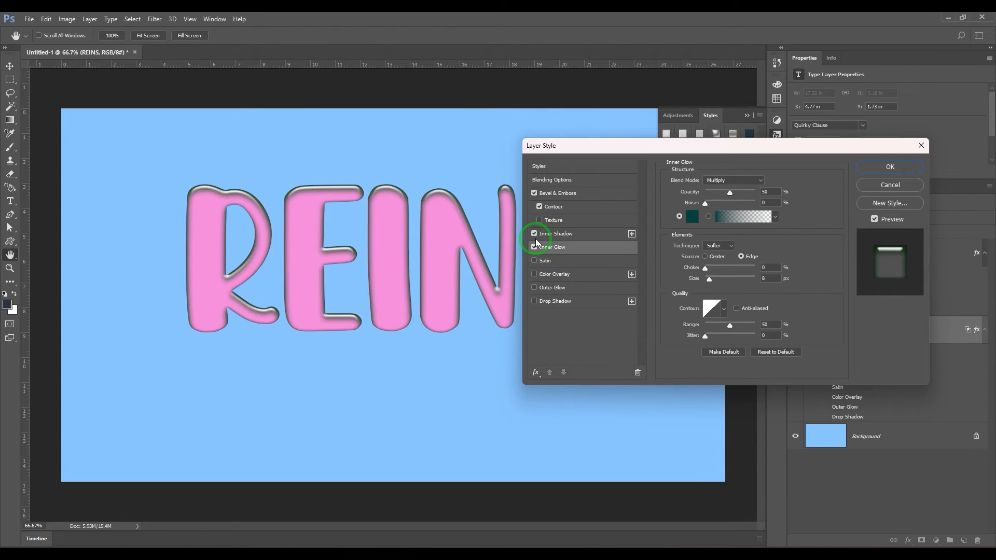
click(535, 233)
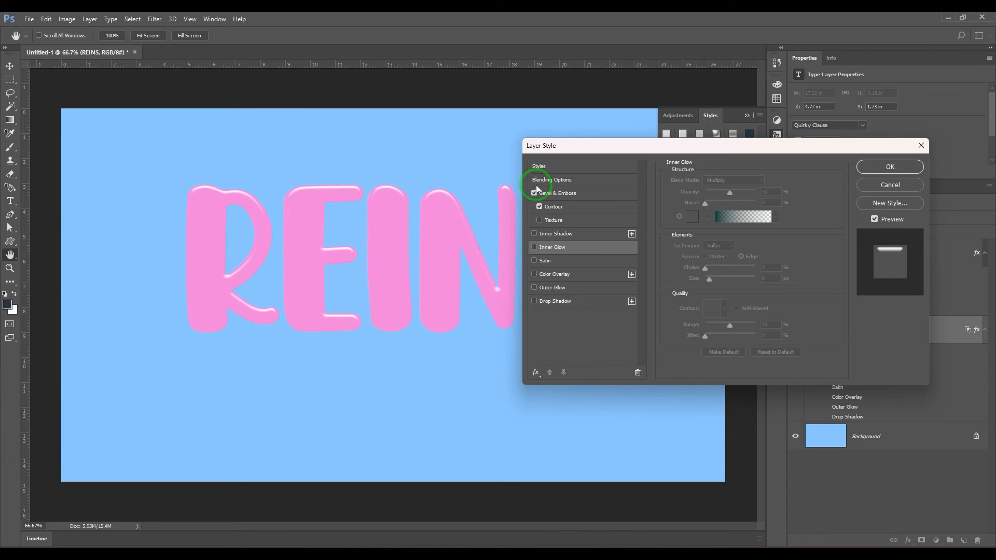
click(539, 207)
click(534, 194)
click(535, 194)
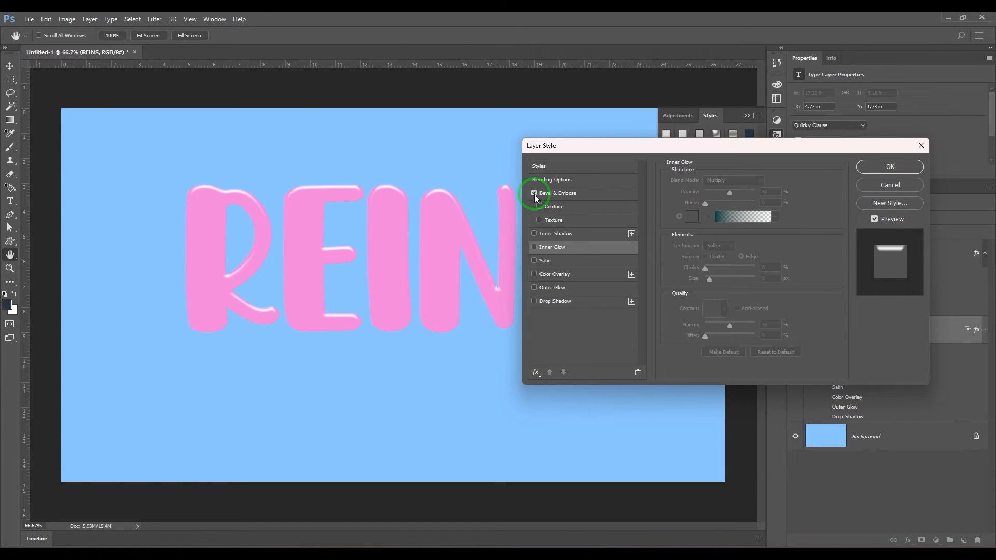
Re-enable Contour, Inner Shadow, Inner Glow, Satin, Color Overlay and Outer Glow one by one, viewing each effect's settings
click(564, 195)
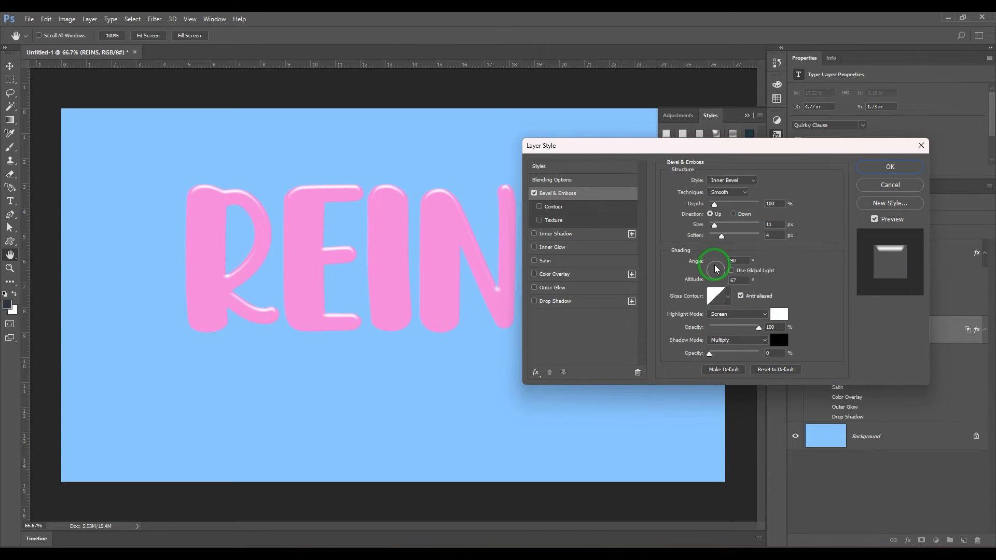
click(551, 210)
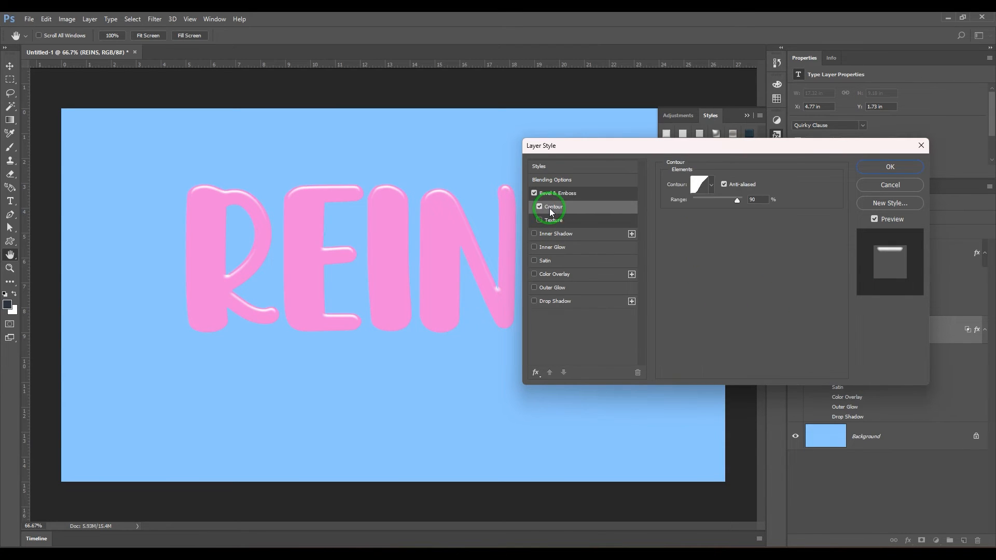
click(555, 235)
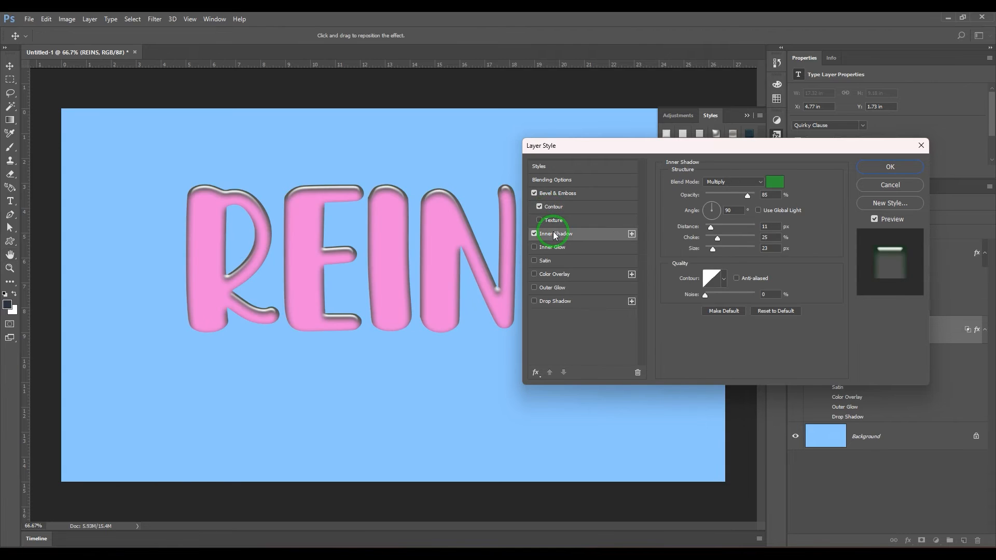
click(555, 249)
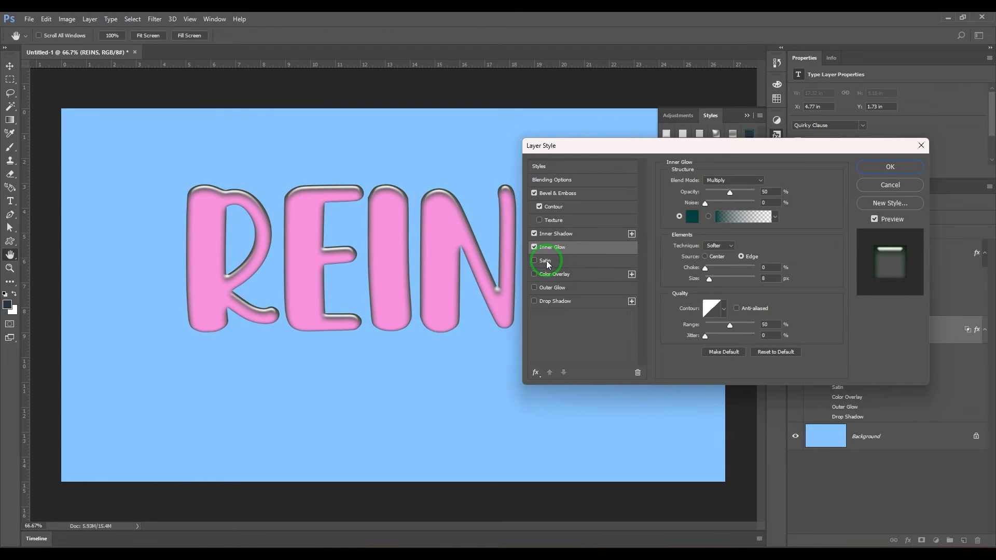
click(547, 260)
click(551, 275)
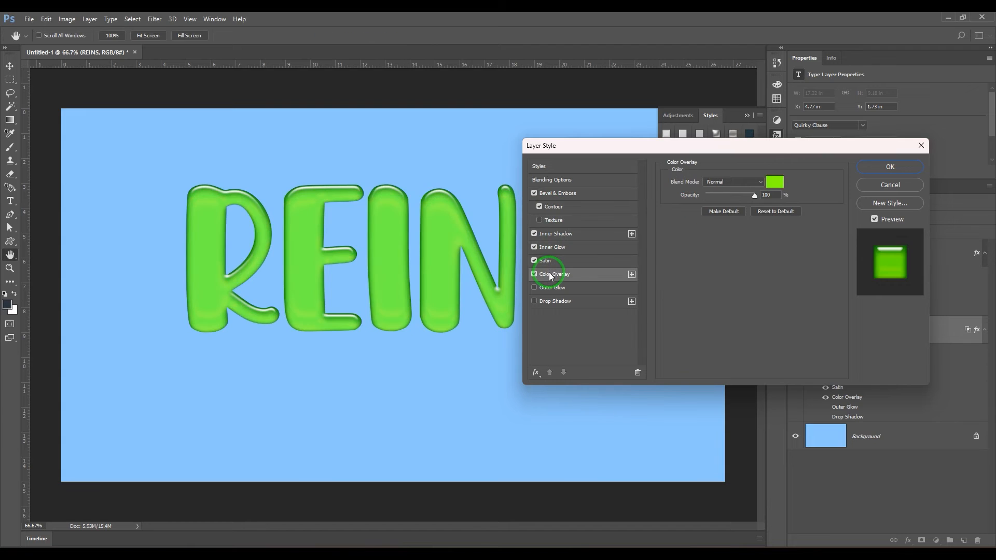
click(555, 288)
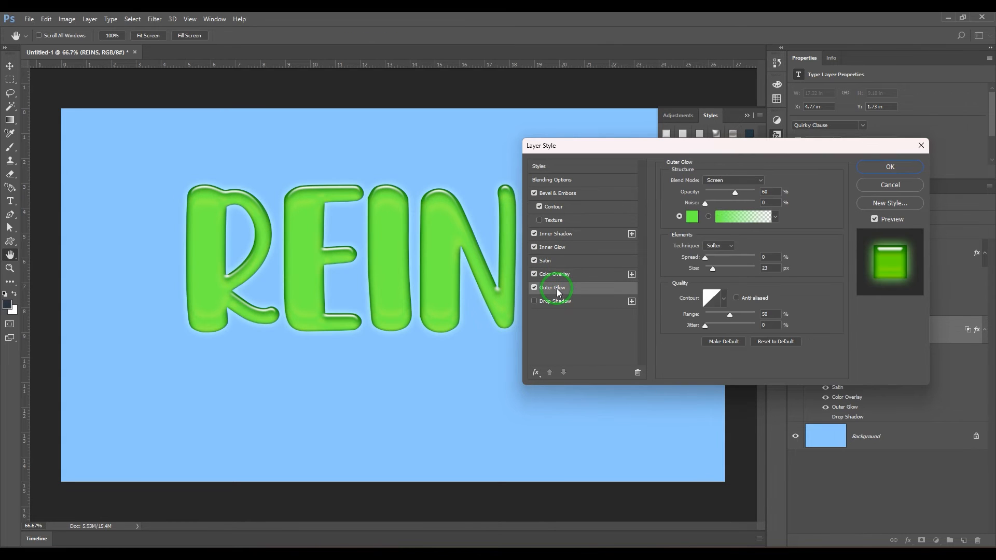
Turn on the Drop Shadow effect for REINS and set its color to near-black 010300
click(556, 302)
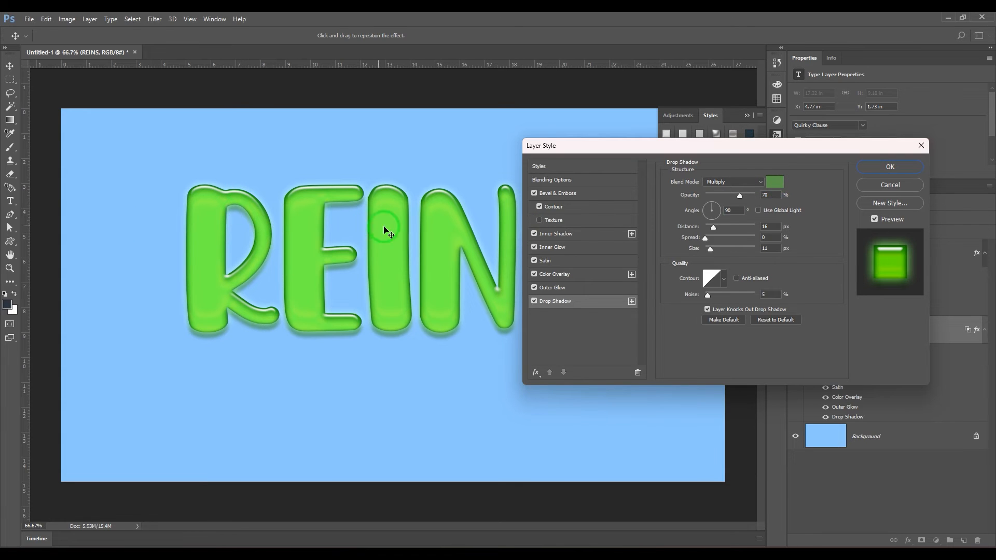
click(774, 186)
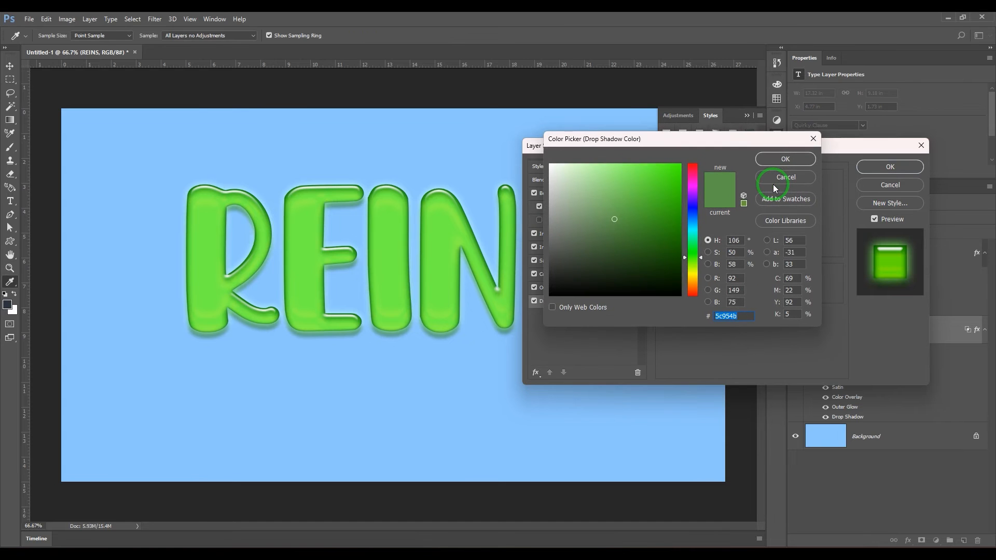
drag(642, 278, 681, 294)
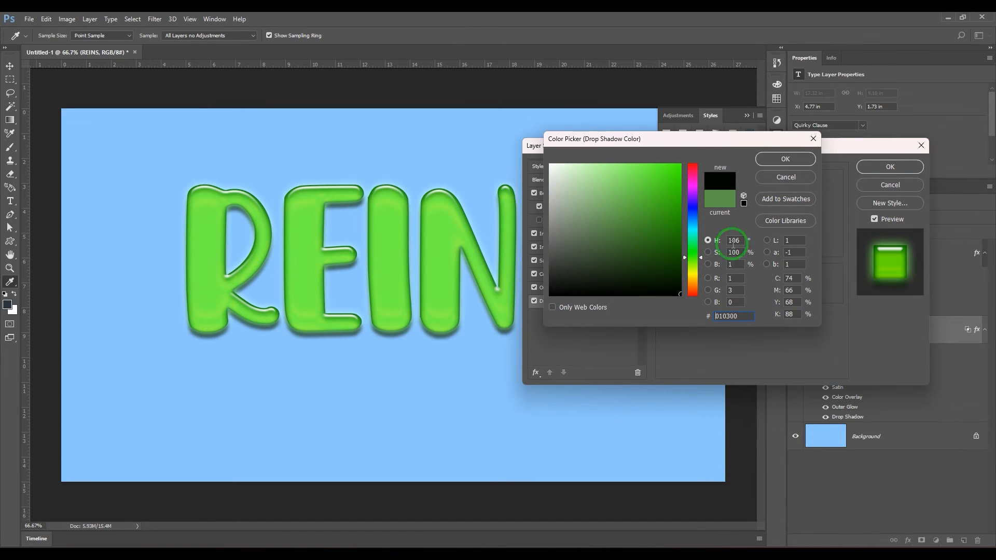
click(780, 160)
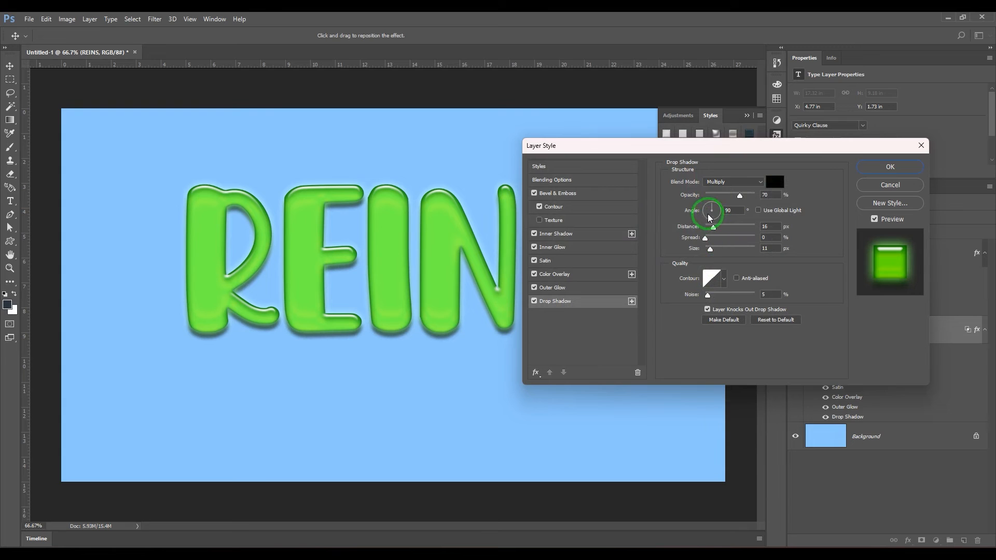
Reposition the drop shadow to an angle of 162° and a distance of 26 px, and set its opacity to 40%
drag(709, 206, 710, 205)
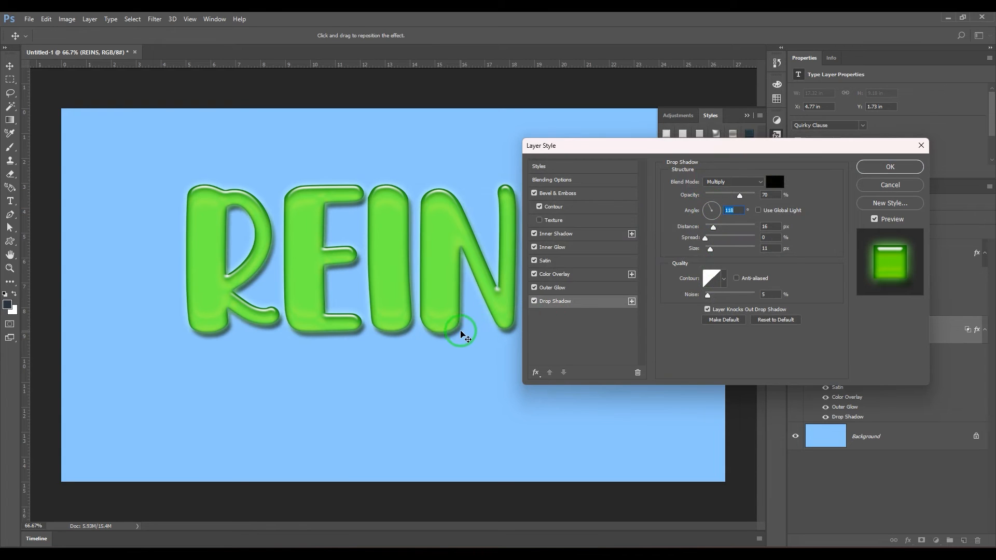
mouse_move(461, 334)
mouse_down()
mouse_move(496, 349)
mouse_move(467, 331)
mouse_up()
drag(740, 196, 723, 202)
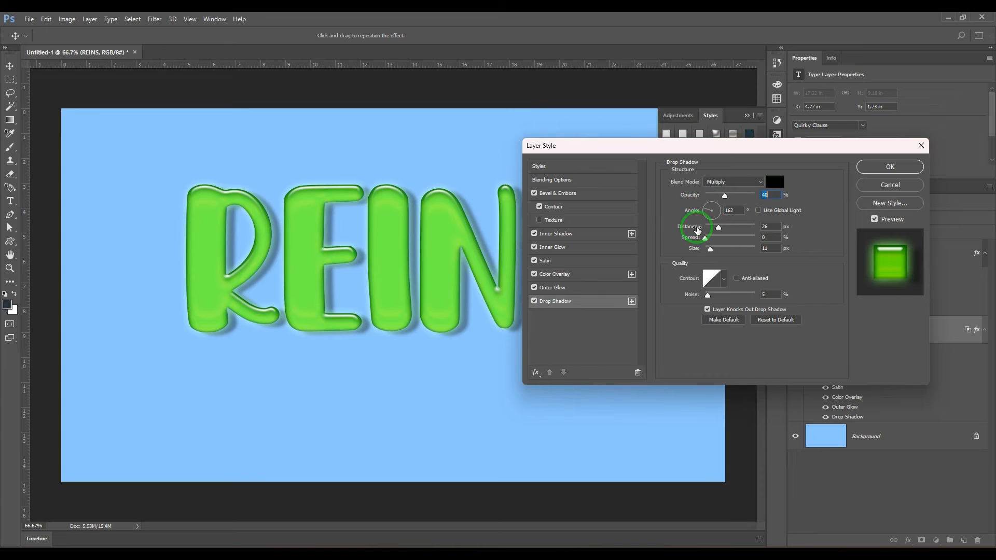
Enable Use Global Light for the drop shadow and move it to an angle of 135° and a distance of 8 px
click(786, 214)
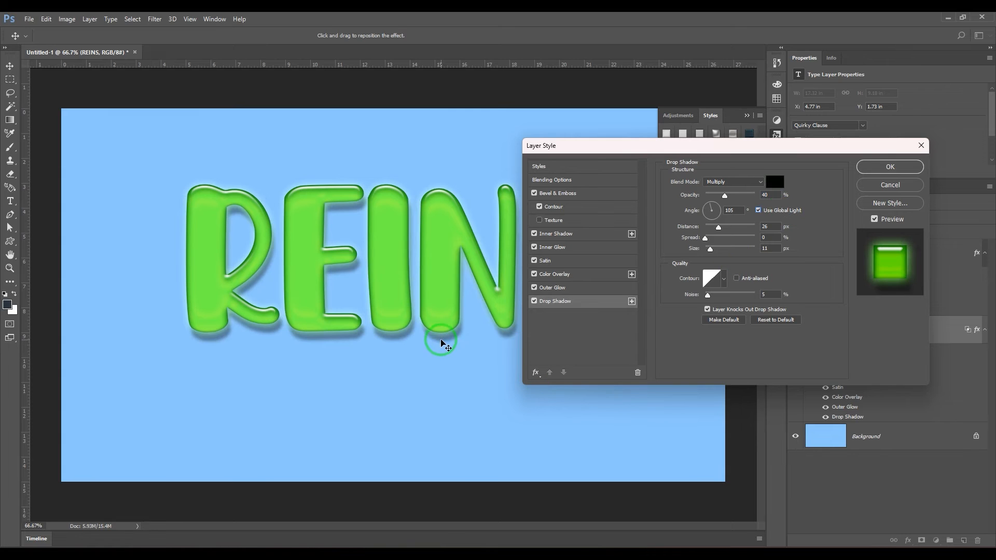
mouse_move(441, 338)
mouse_down()
mouse_move(415, 338)
mouse_move(465, 260)
mouse_move(503, 369)
mouse_move(429, 325)
mouse_move(450, 331)
mouse_up()
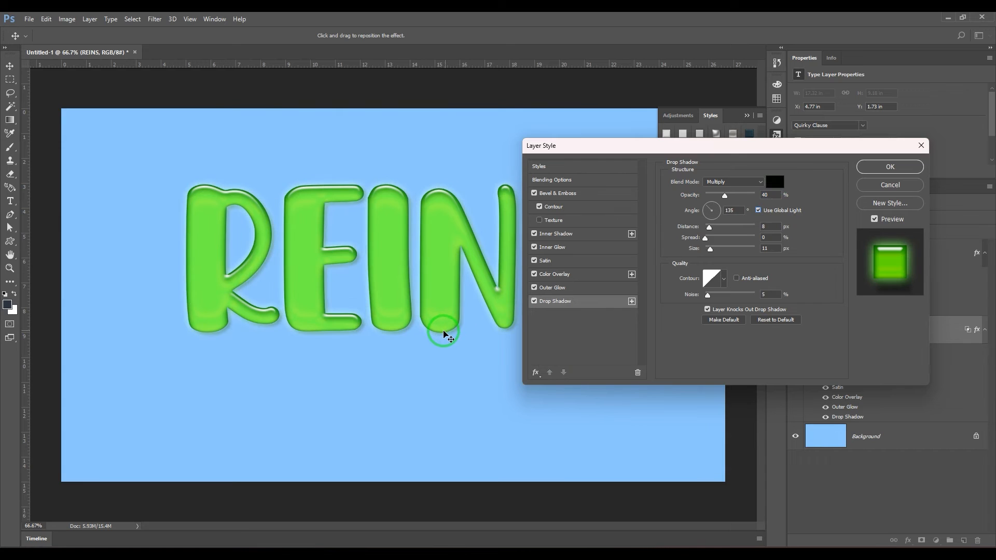
Enable Use Global Light for Bevel & Emboss, reposition the drop shadow to an angle of 140° and a distance of 22 px, and apply the style
click(564, 197)
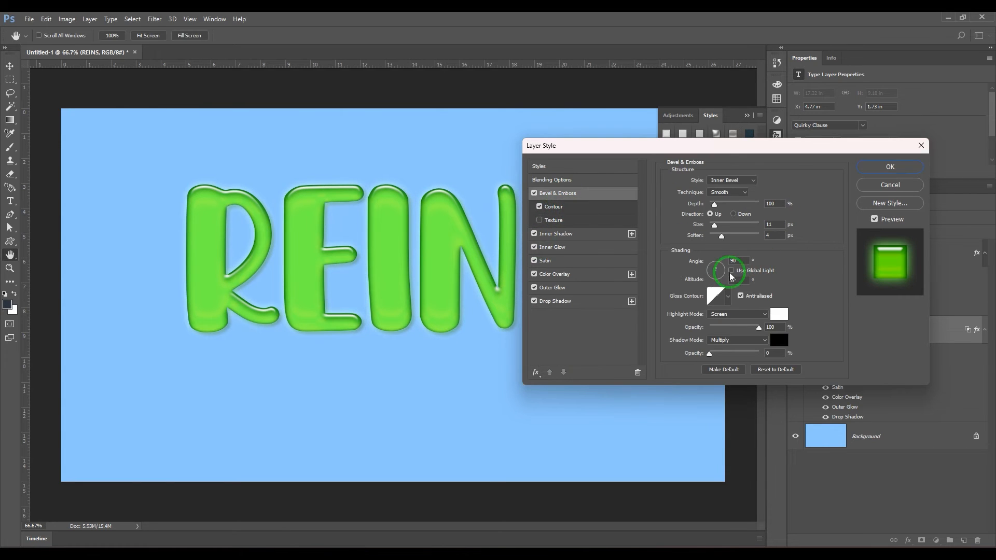
click(758, 272)
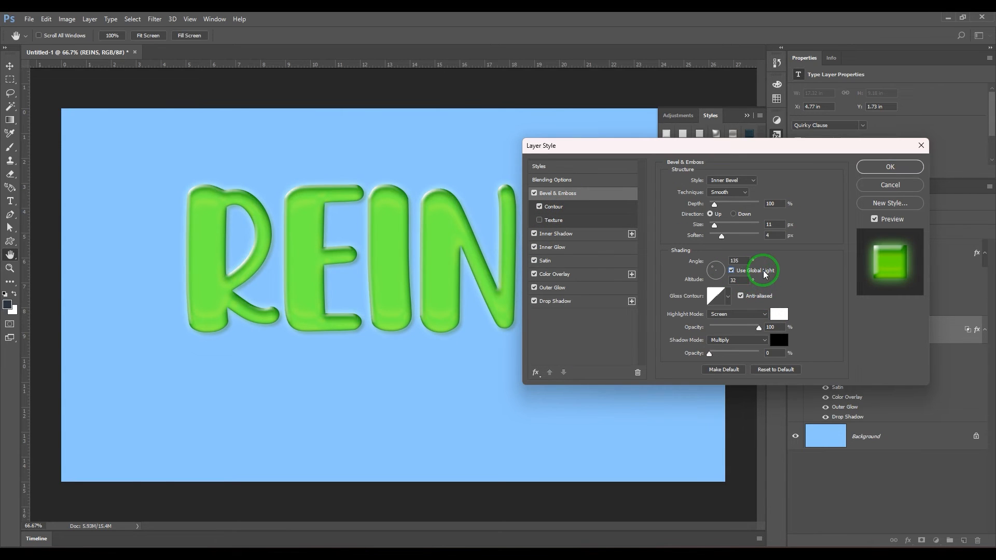
click(555, 301)
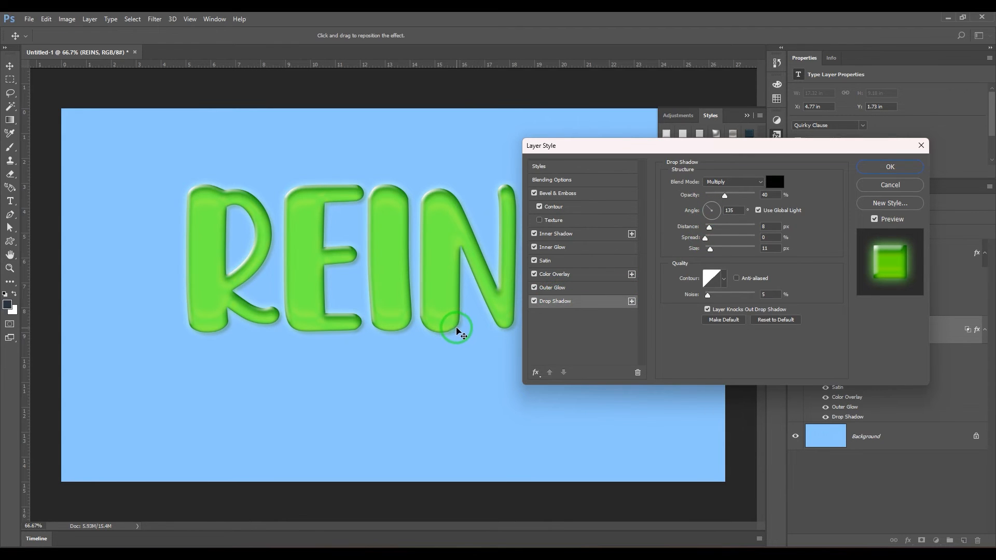
drag(456, 329, 431, 195)
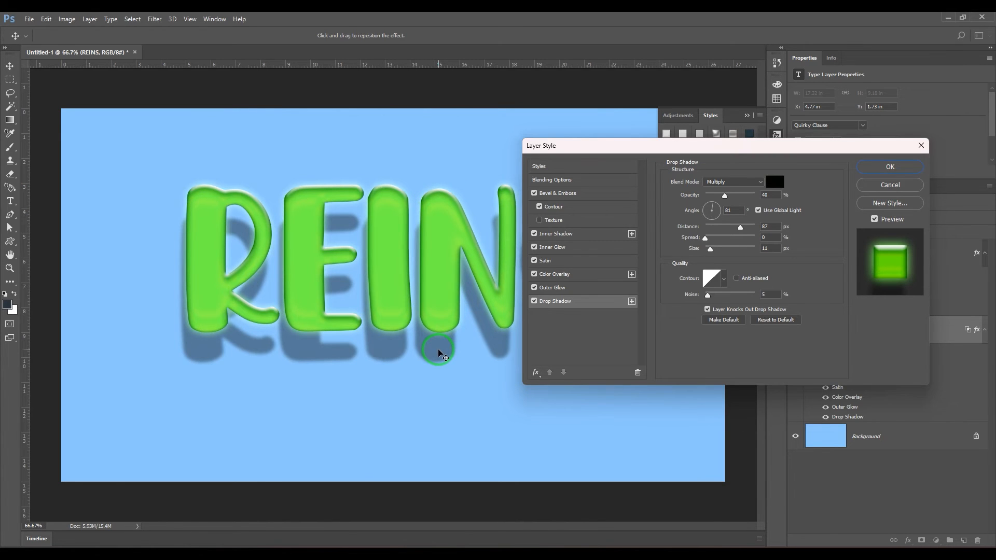
drag(439, 353, 440, 292)
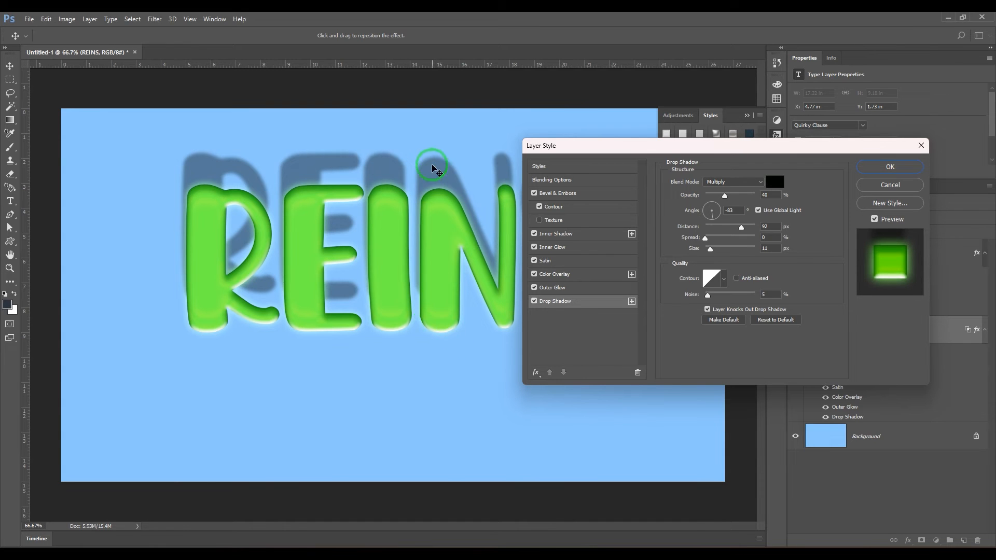
drag(446, 166, 521, 221)
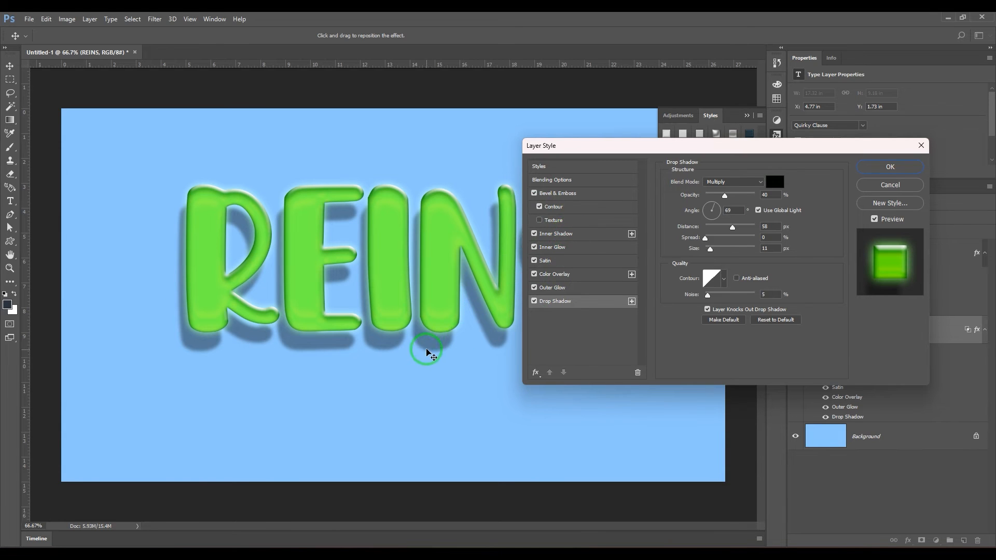
drag(433, 347, 408, 332)
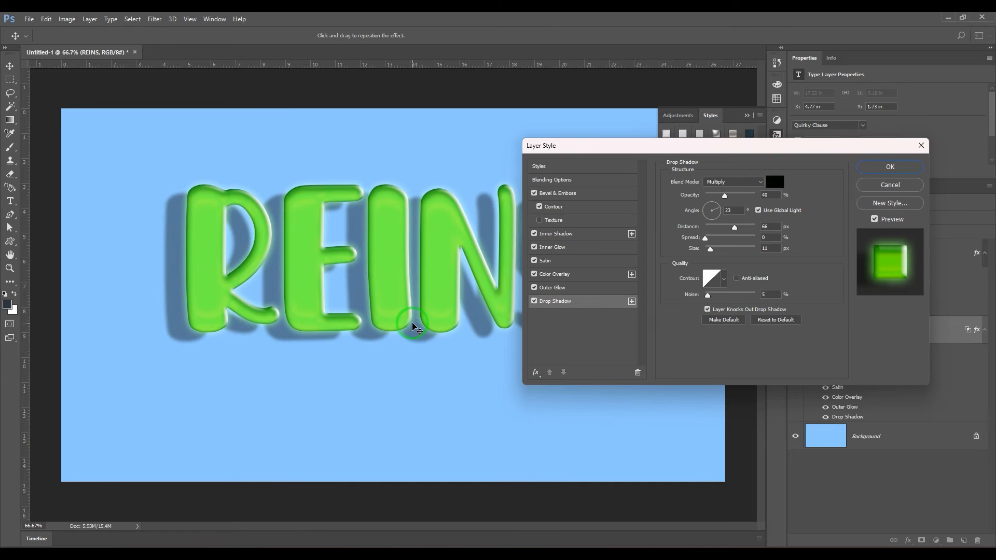
drag(419, 327, 445, 324)
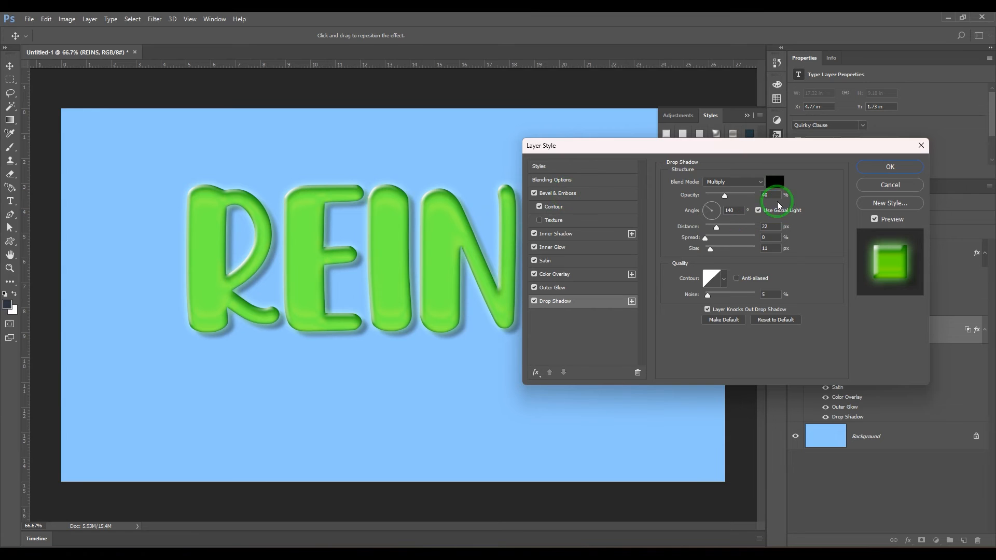
click(885, 167)
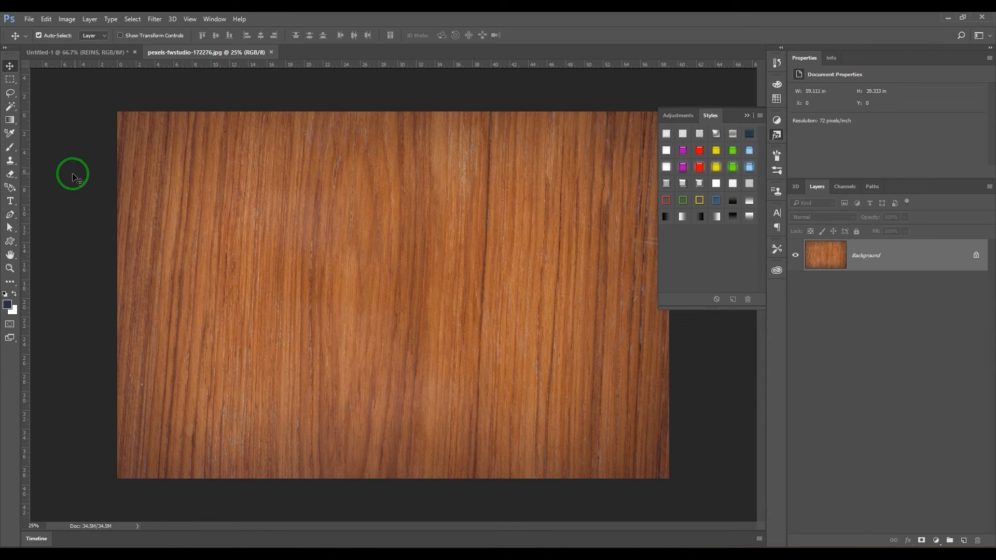
Add the text REINS over the wood image in pexels-fwstudio-172276.jpg
click(14, 206)
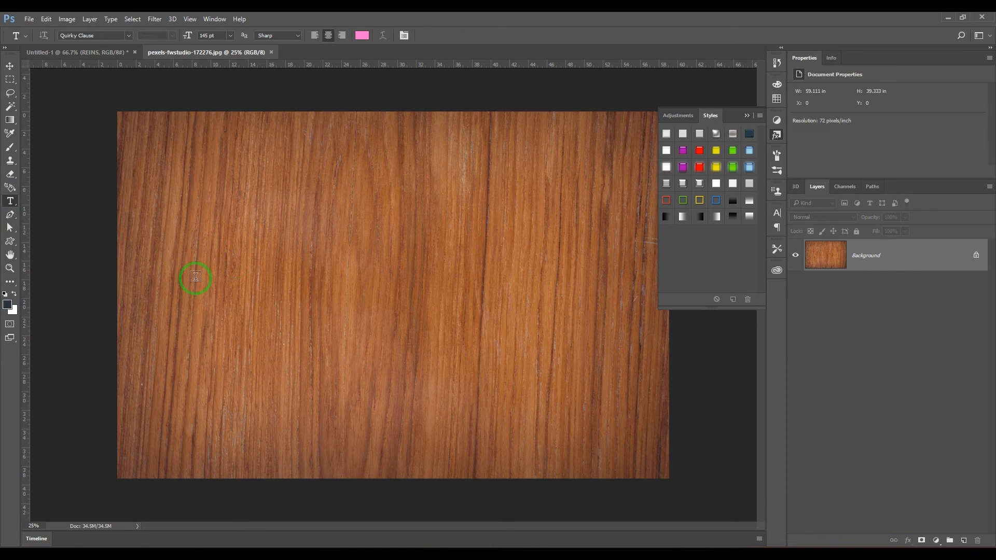
click(278, 279)
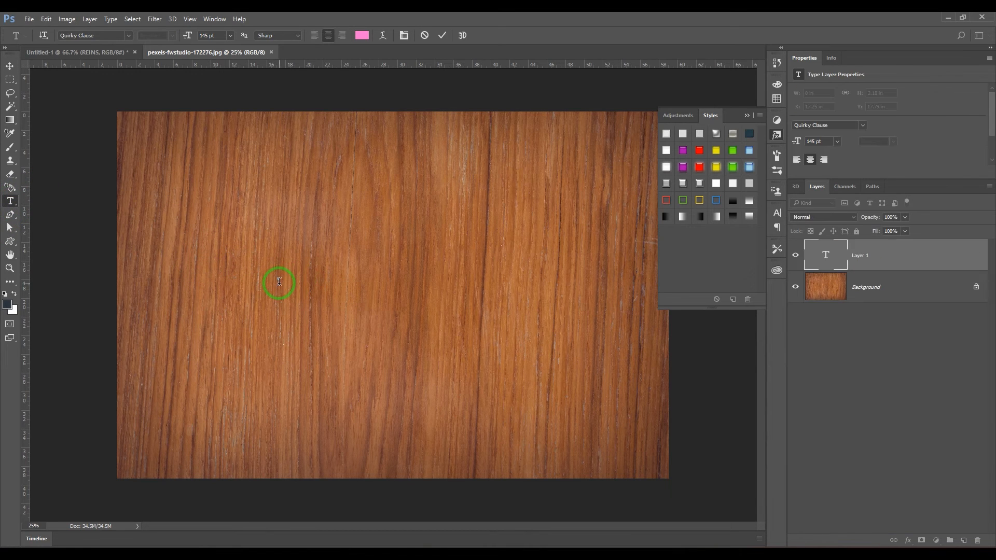
double_click(279, 281)
click(10, 66)
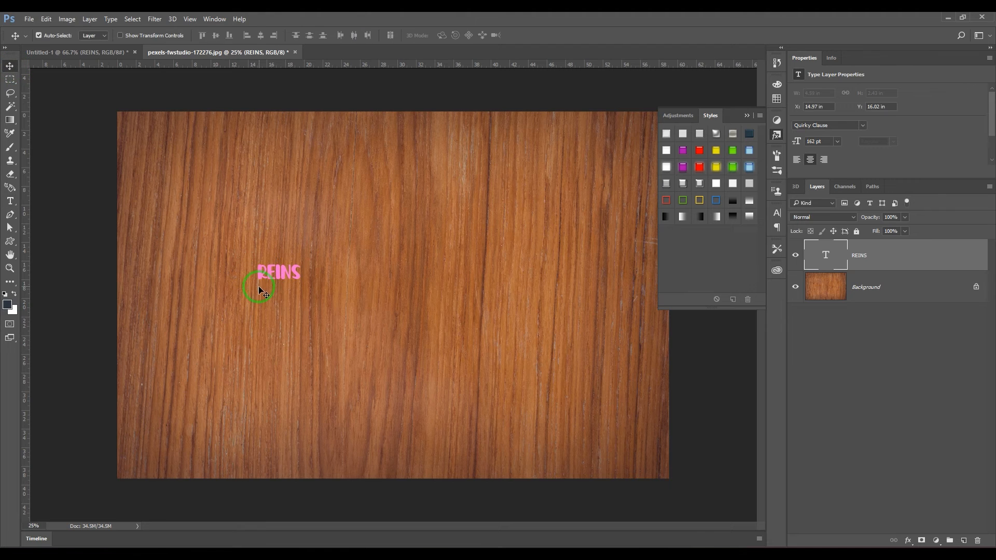
Free-transform the small REINS text on the wood image, enlarging it to about 1501 pt across the middle of the canvas
key(ctrl+t)
drag(297, 263, 561, 196)
drag(426, 219, 364, 316)
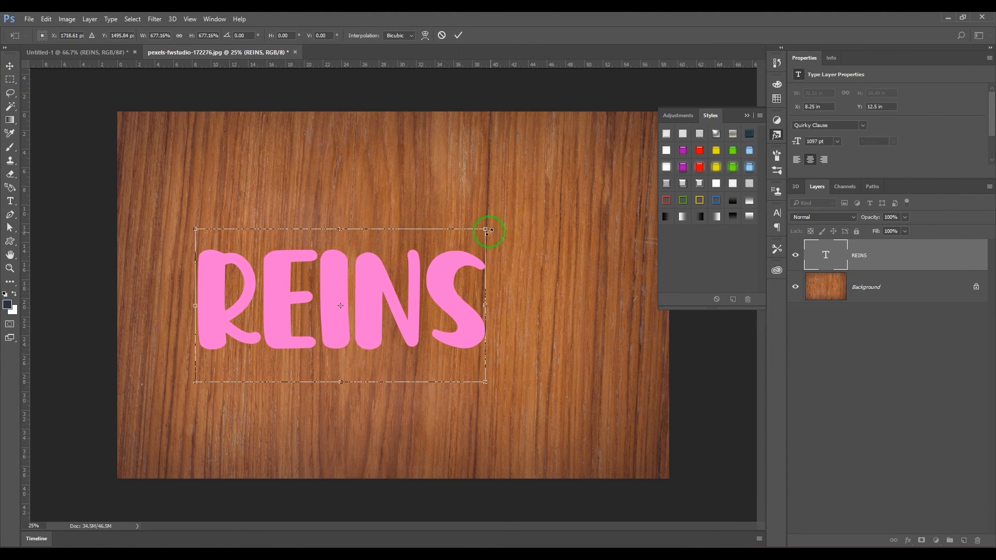
drag(485, 229, 599, 187)
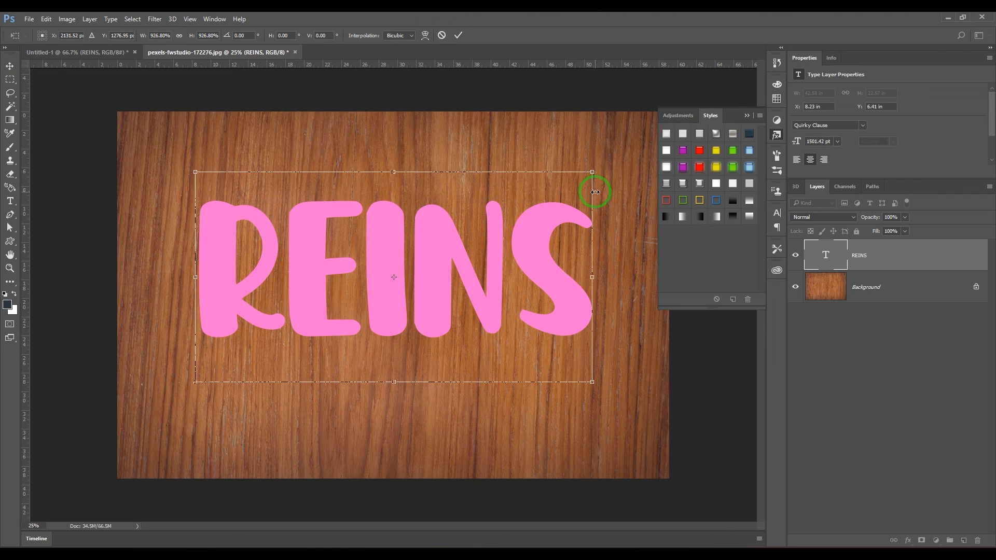
key(Return)
Change the font of the REINS text to Agency FB
click(10, 201)
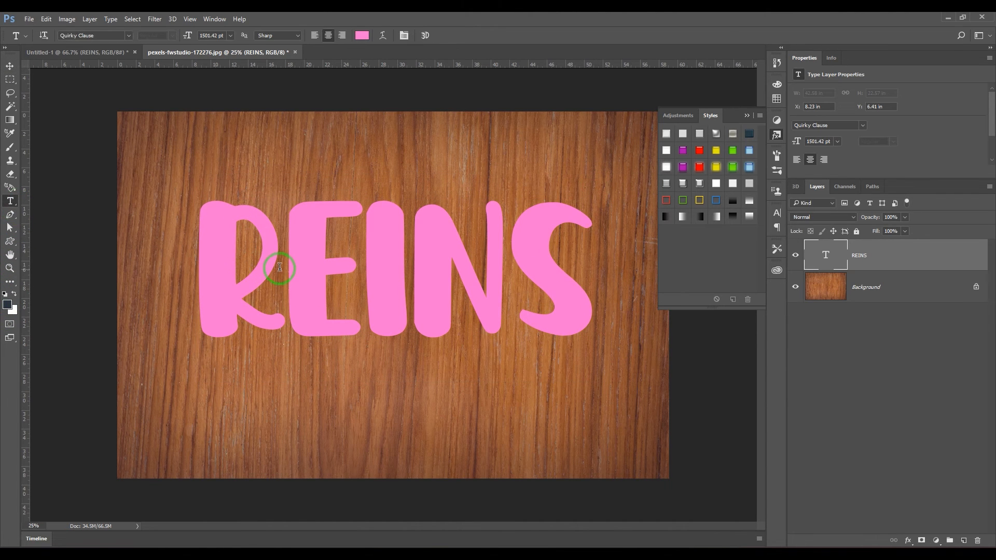
click(280, 267)
key(ctrl+a)
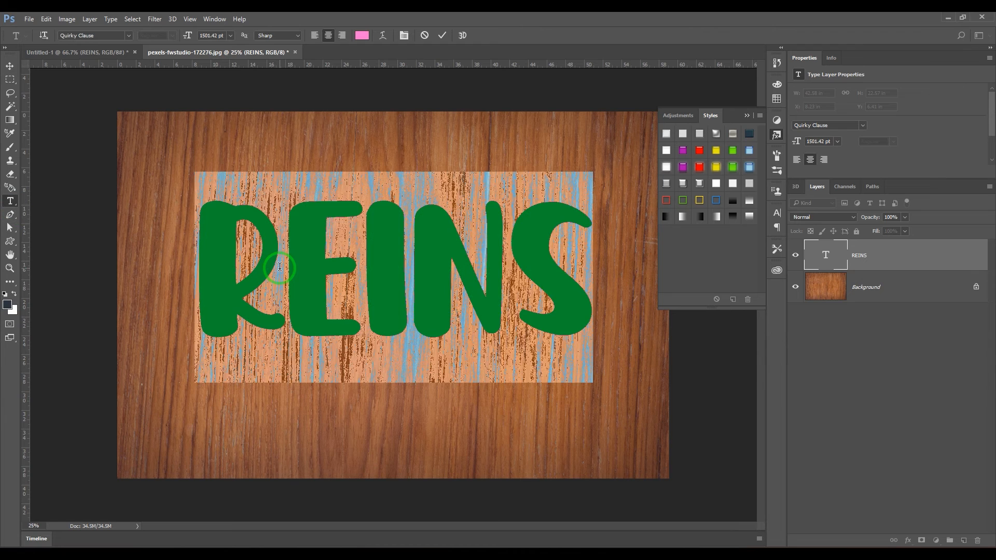
click(129, 34)
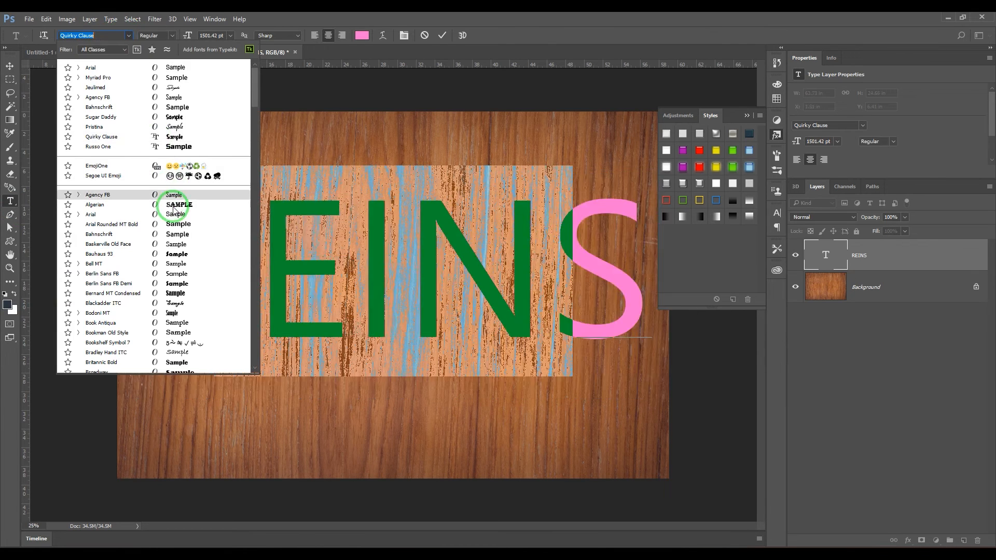
click(178, 195)
click(10, 66)
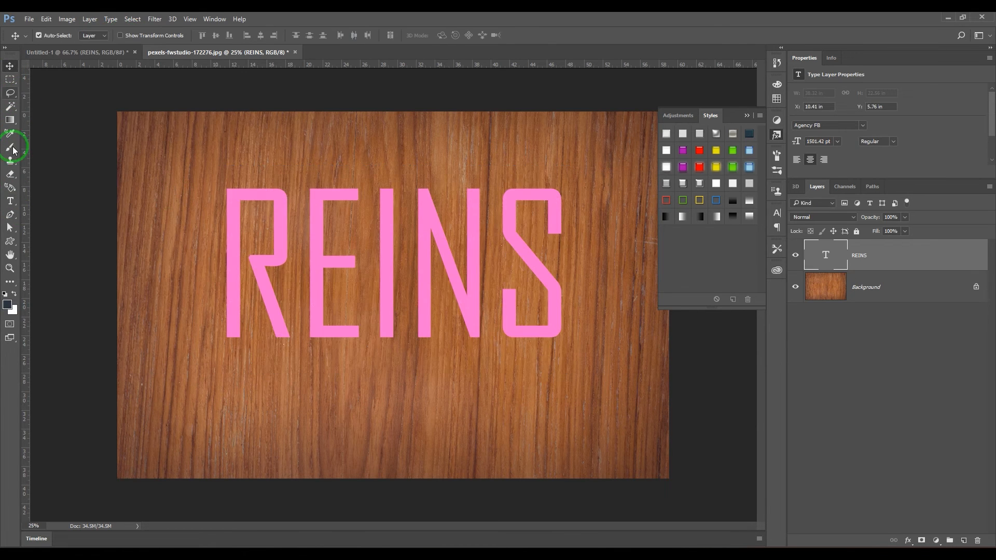
Set the REINS text's font to Sugar Daddy and move the text slightly down and right, to about X 10.16 in and Y 7.86 in
click(10, 200)
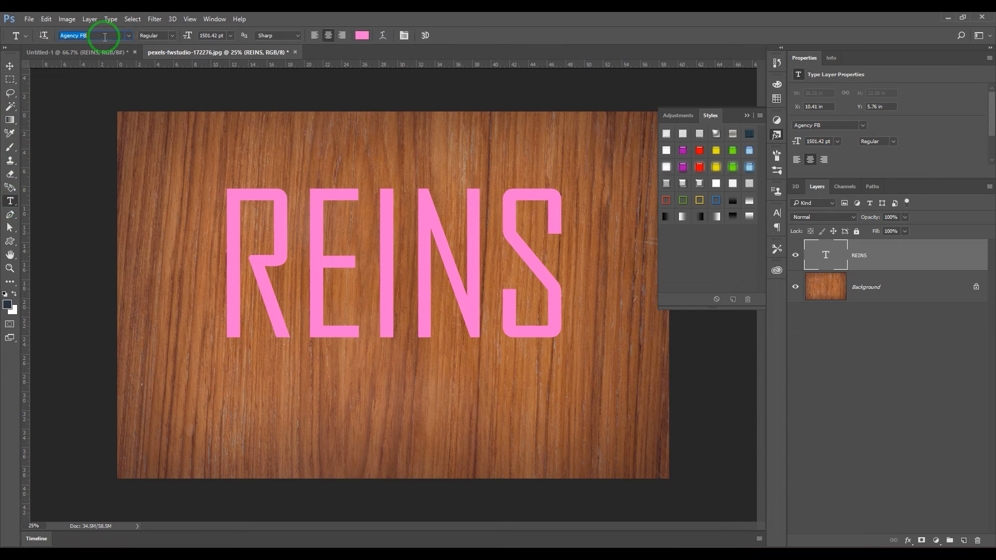
scroll(105, 37, down, 3)
scroll(105, 37, down, 1)
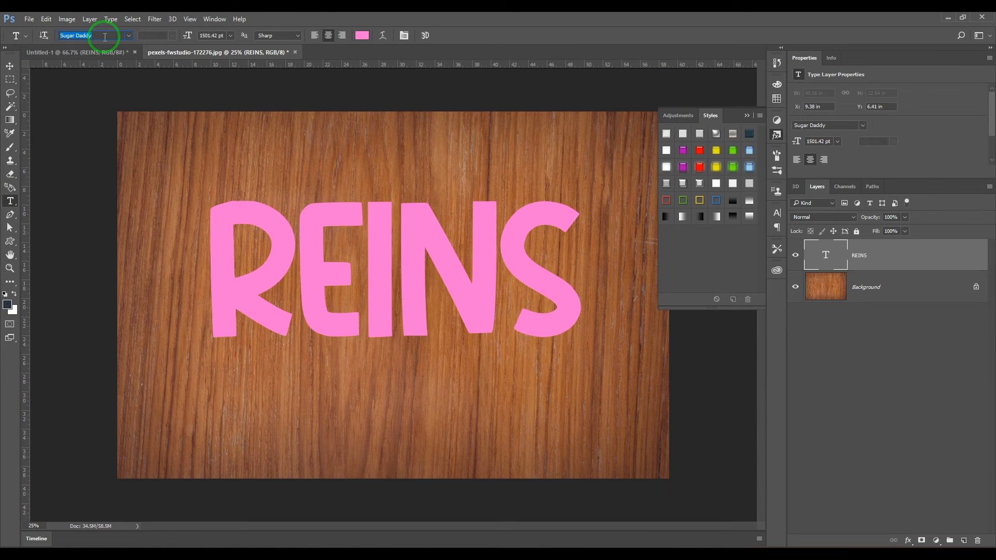
scroll(105, 37, down, 1)
scroll(105, 37, up, 1)
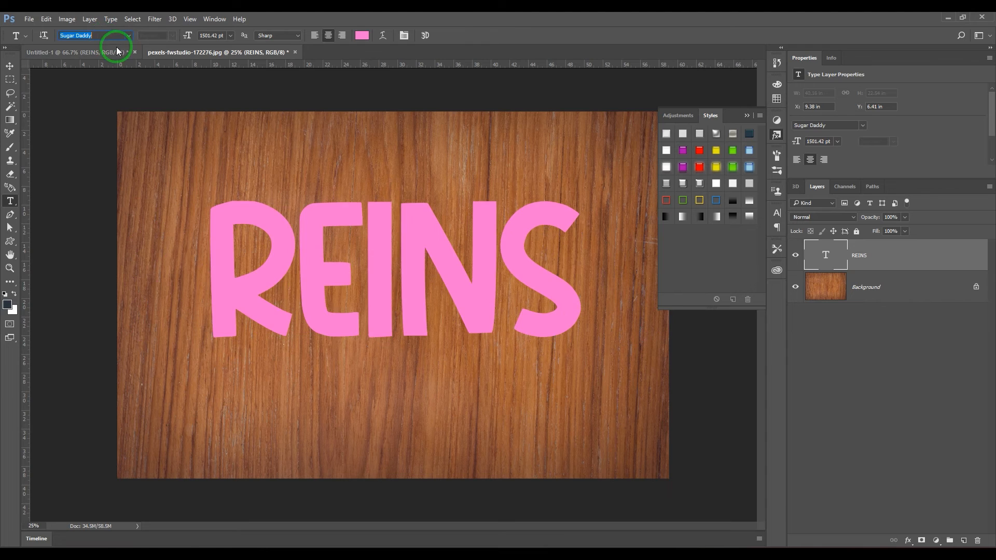
click(10, 66)
drag(283, 279, 291, 262)
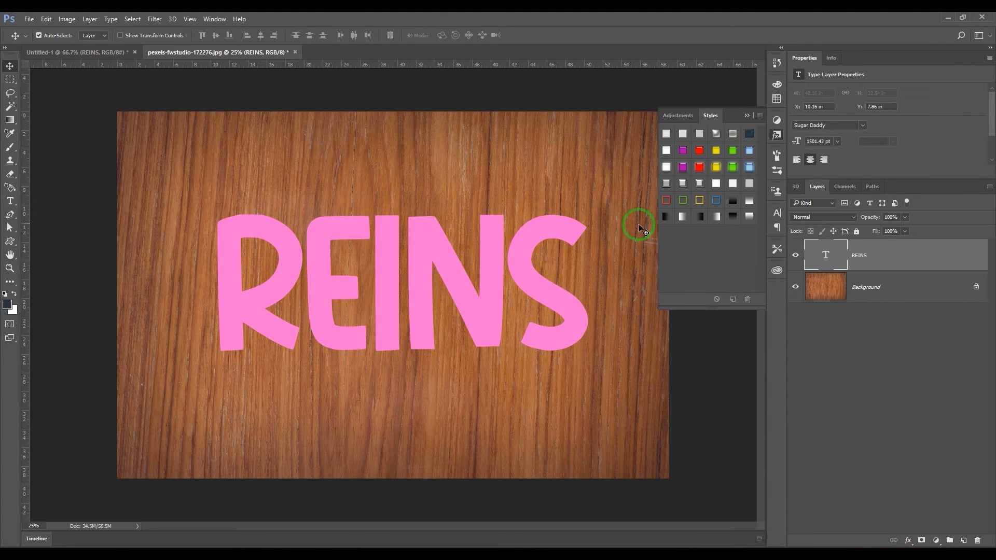
Load the REINS outline as a selection, hide the text layer, and copy the selected Background wood to a new layer
ctrl+click(829, 260)
click(795, 255)
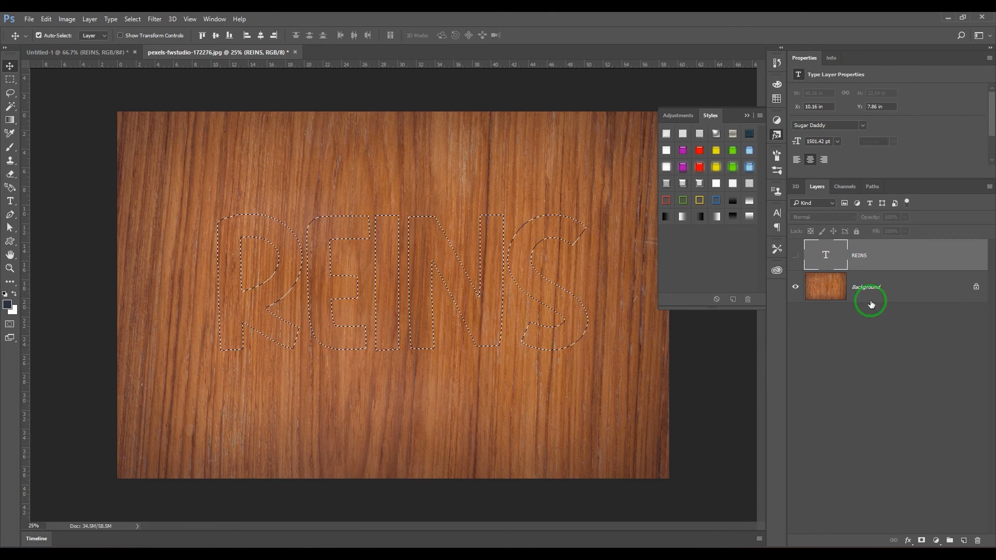
click(871, 300)
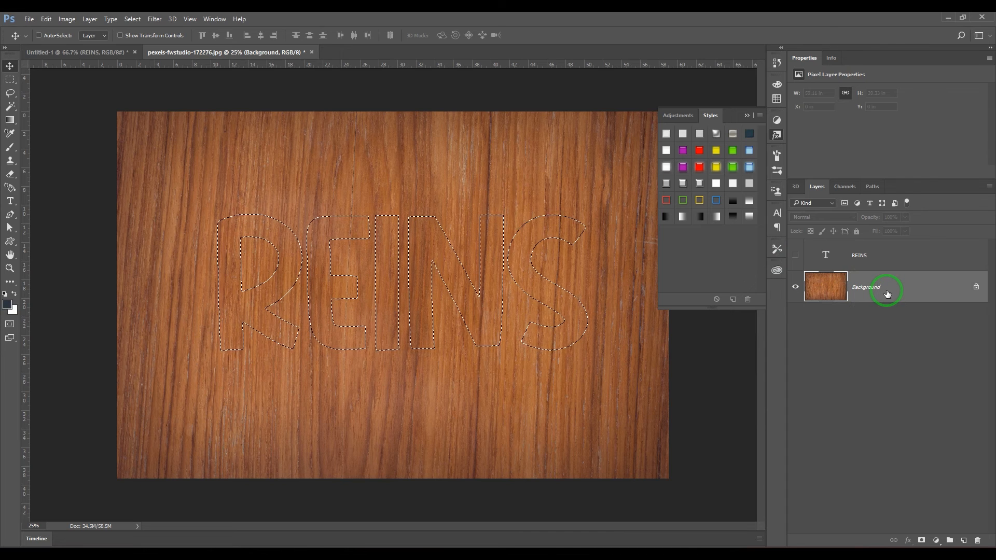
key(ctrl+j)
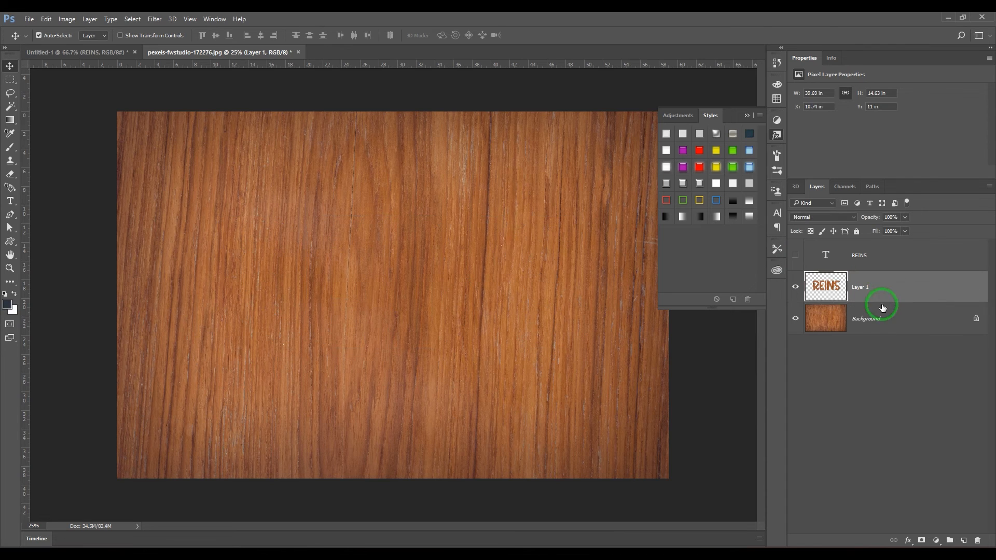
click(796, 318)
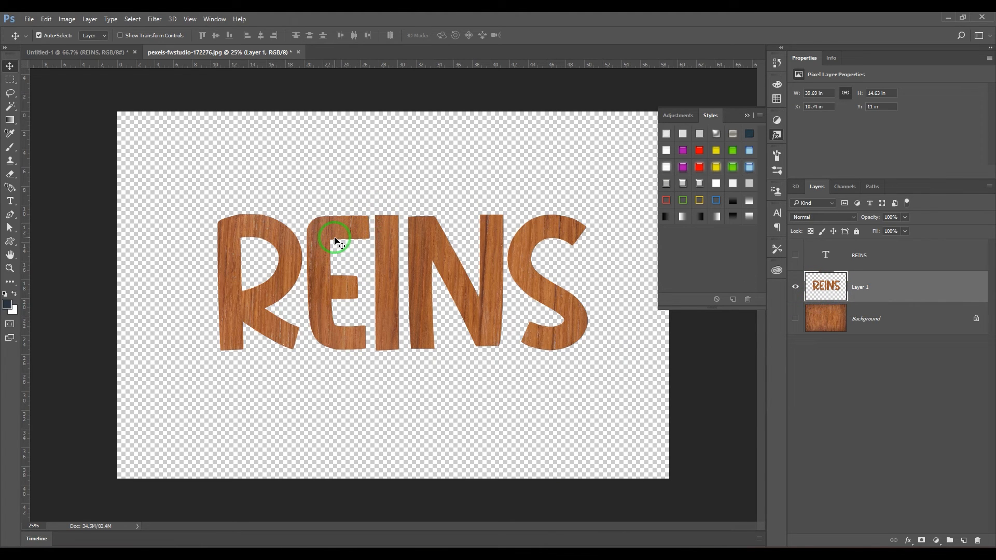
click(796, 318)
Add a Bevel & Emboss effect to Layer 1, the wood-textured letters
drag(826, 285, 893, 540)
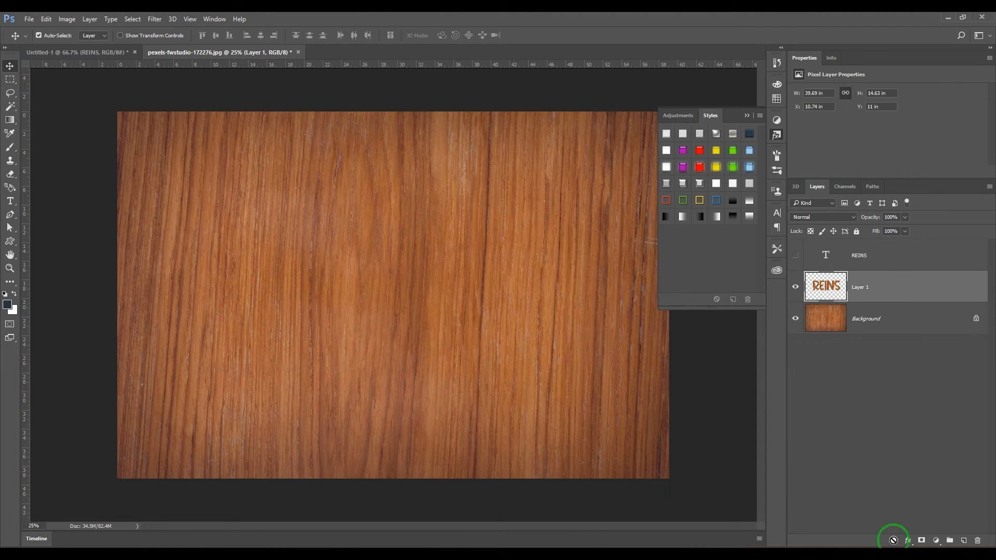
click(909, 541)
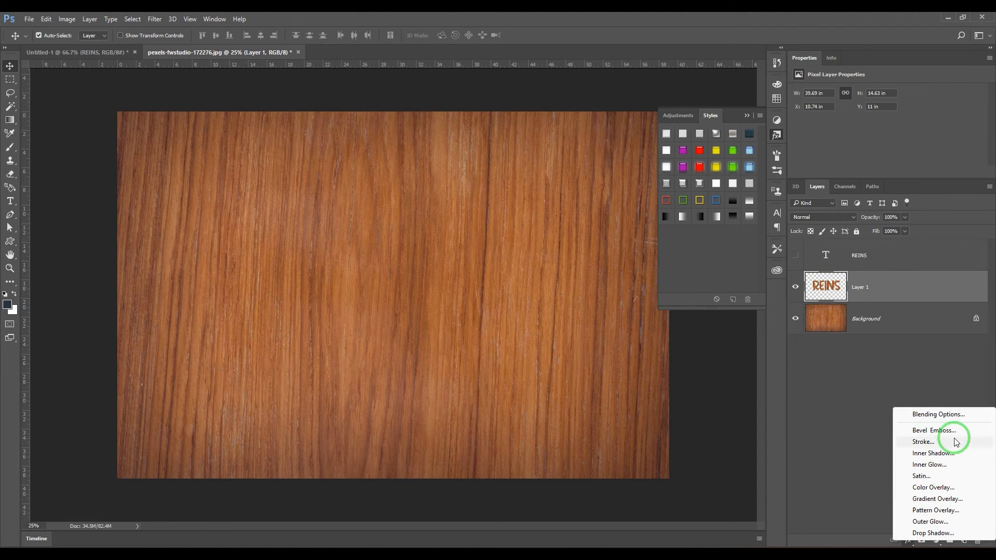
click(934, 430)
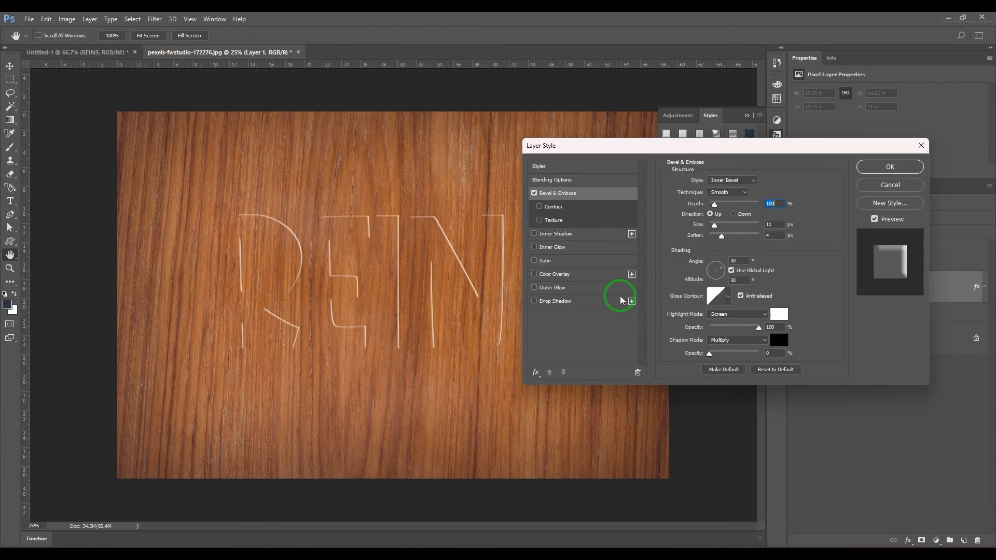
Try an Outer Bevel with 313% depth, soften at 0 px and shadow opacity at 85%
click(731, 180)
click(727, 183)
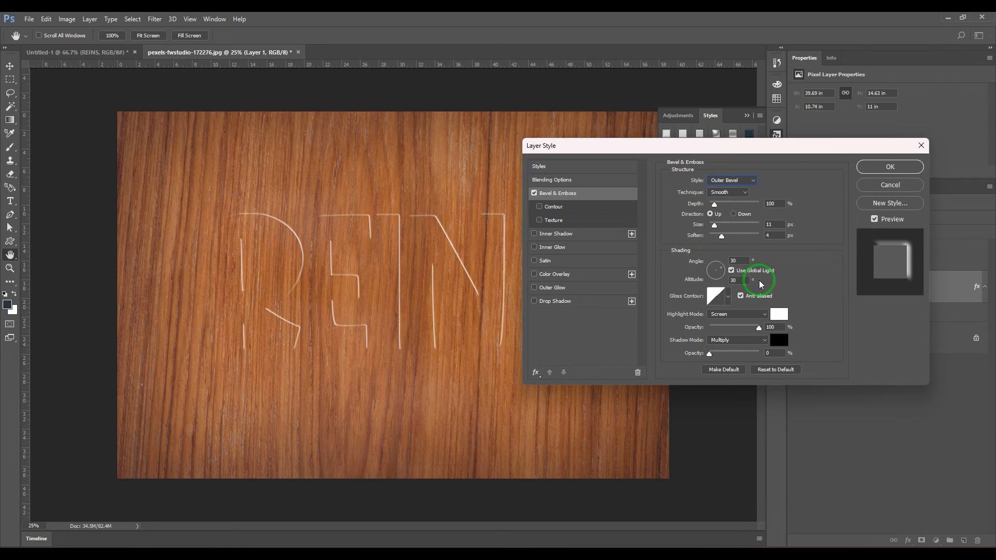
drag(715, 204, 724, 204)
drag(720, 239, 709, 238)
drag(727, 353, 749, 353)
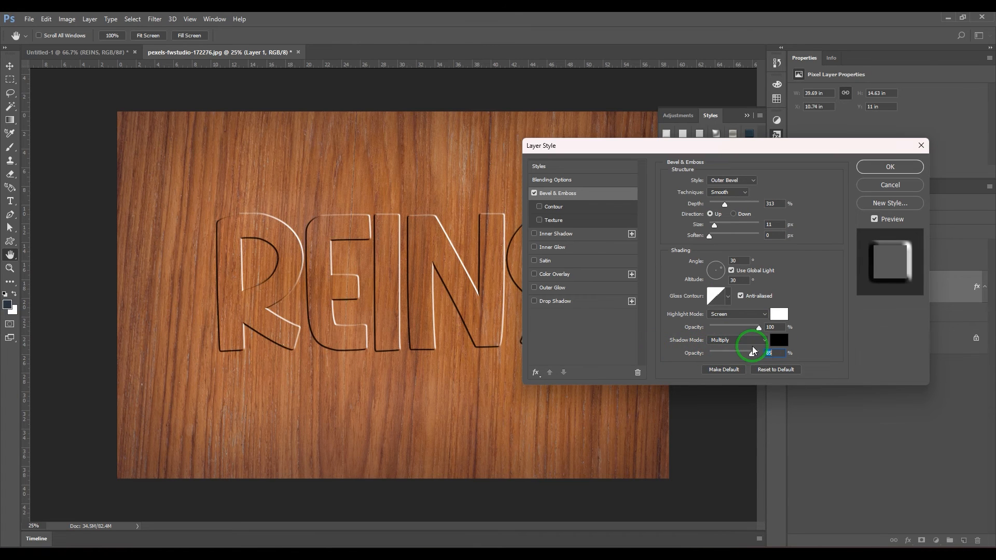
Reset the Bevel & Emboss settings to default and set an Outer Bevel with 168% depth and 43 px size
click(763, 370)
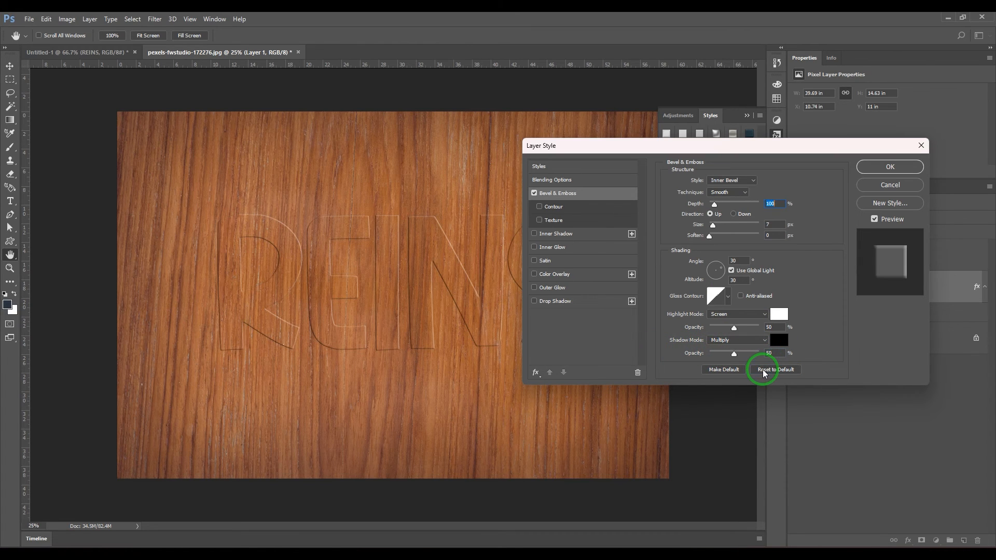
click(742, 181)
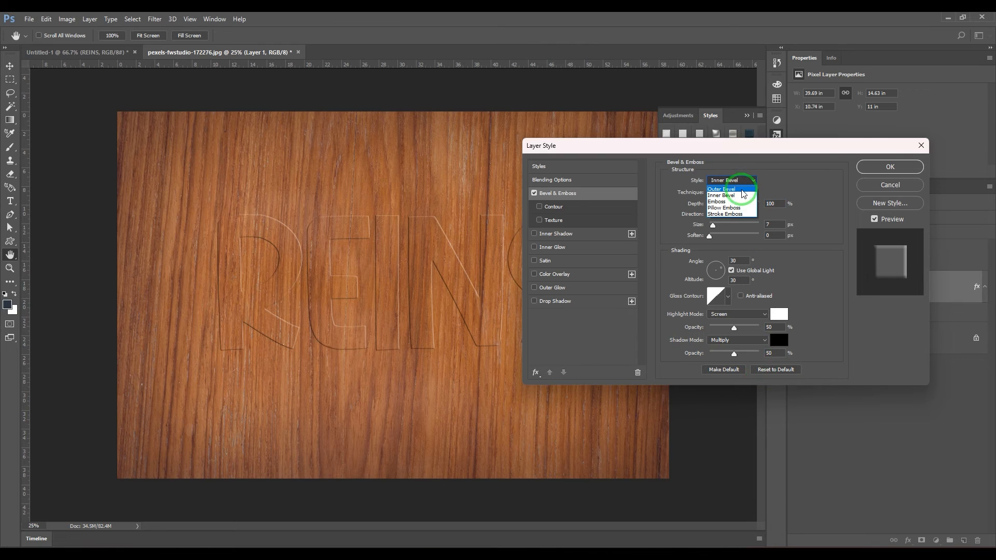
click(742, 189)
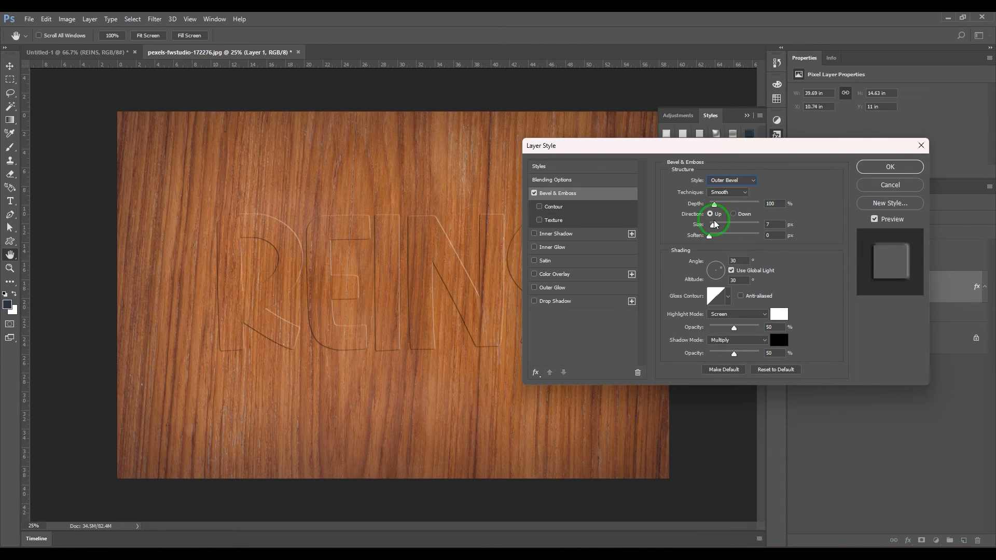
mouse_move(715, 225)
mouse_down()
mouse_move(721, 231)
mouse_move(716, 210)
mouse_up()
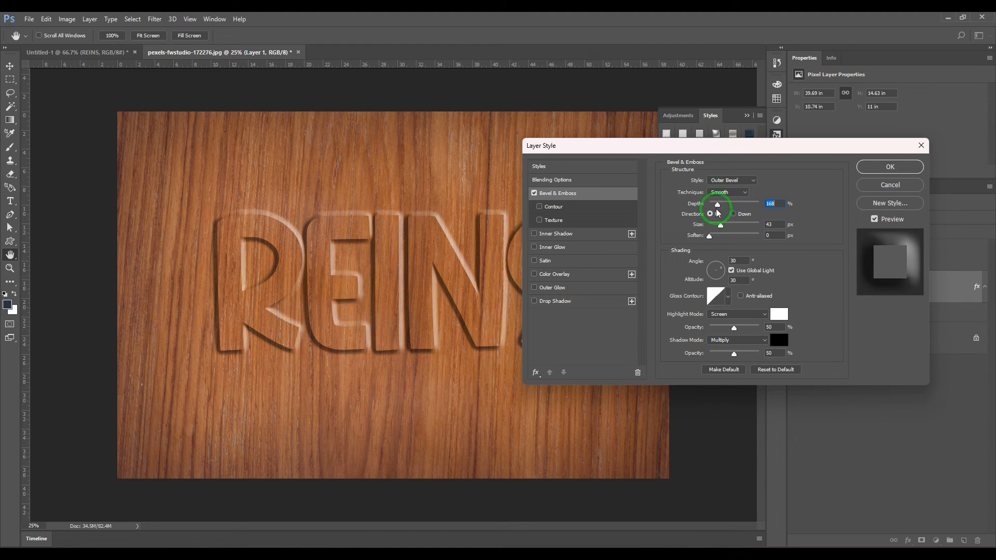
key(ctrl+plus)
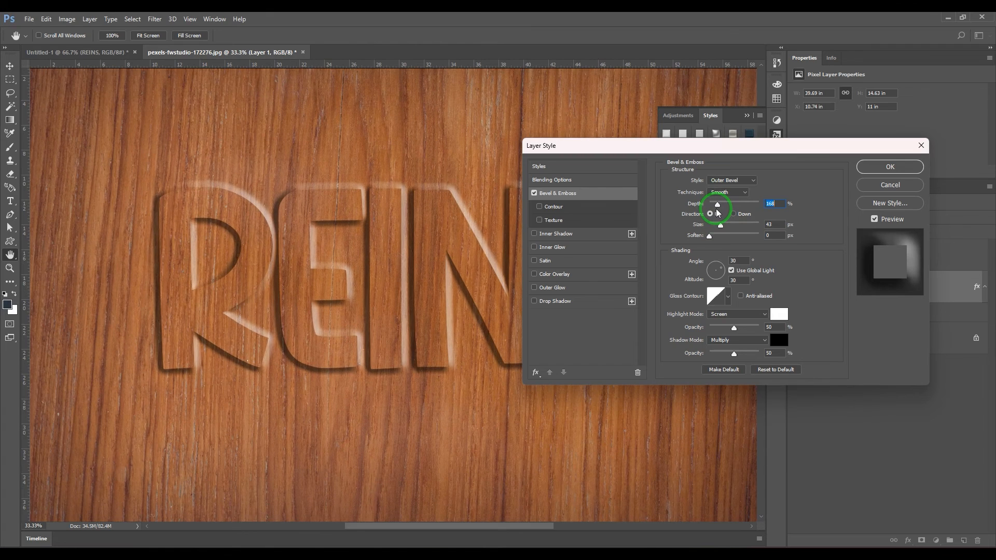
key(ctrl+plus)
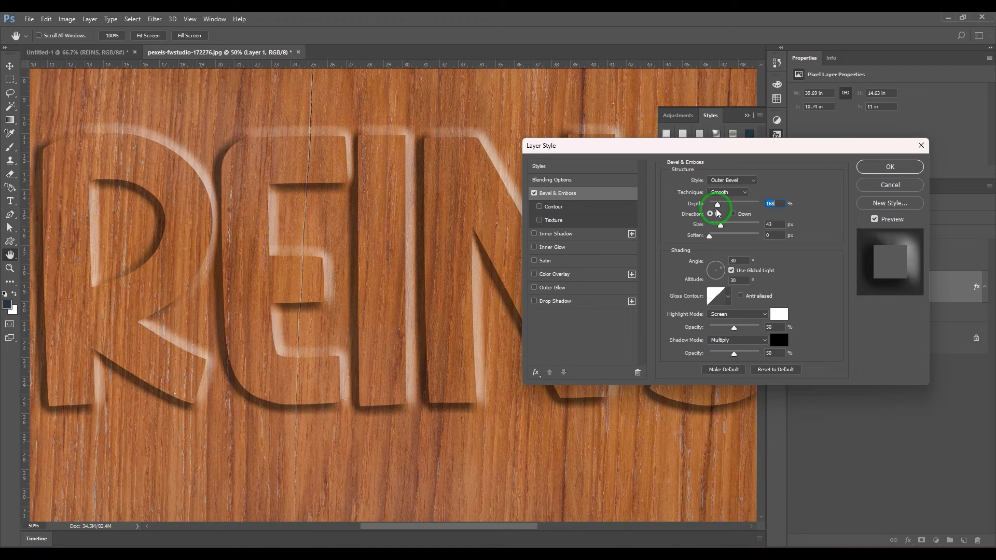
Set the bevel direction to Down and try an Inner Bevel with the Chisel Hard technique
click(734, 213)
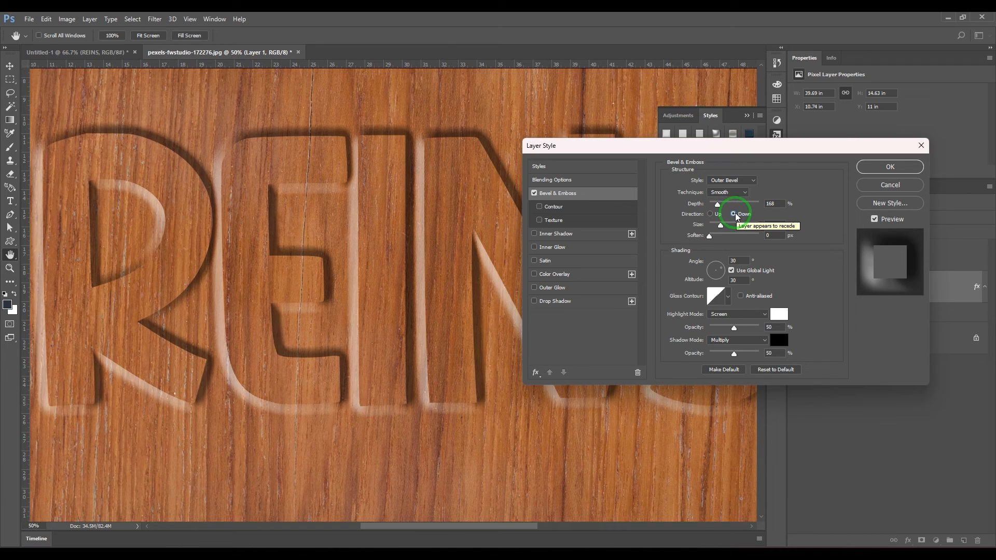
click(748, 181)
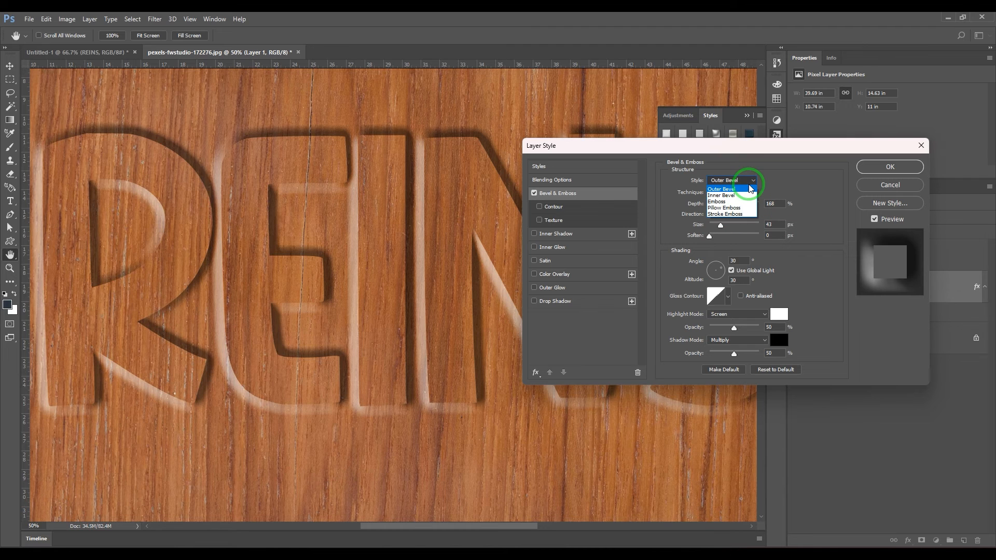
click(747, 195)
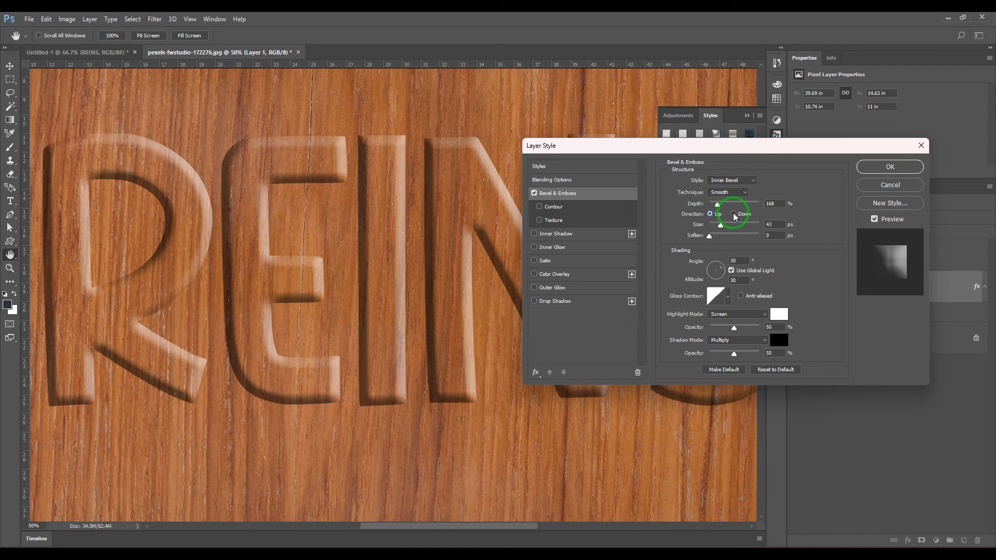
click(728, 191)
click(729, 206)
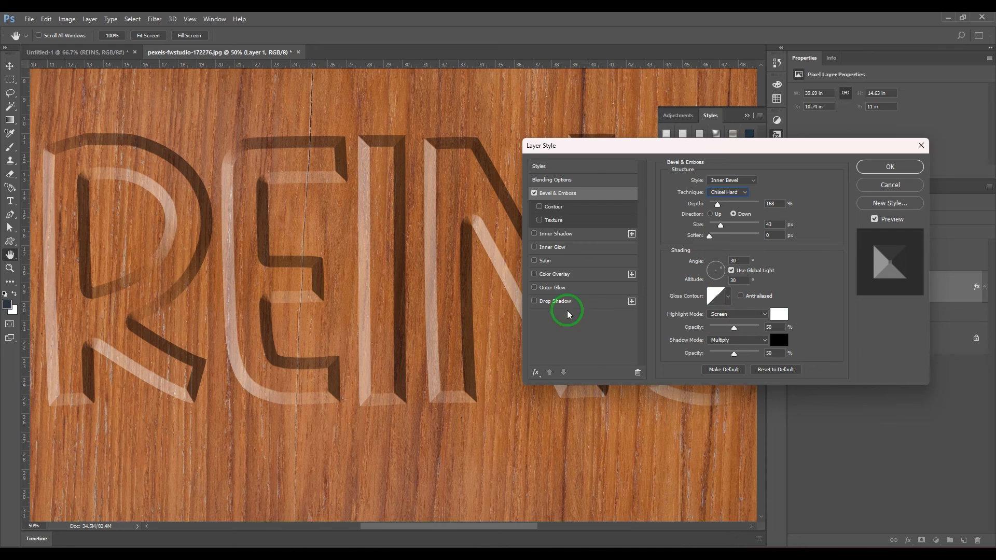
Set the light to a 90° angle and 21° altitude, and switch to an Outer Bevel of 18 px
click(714, 264)
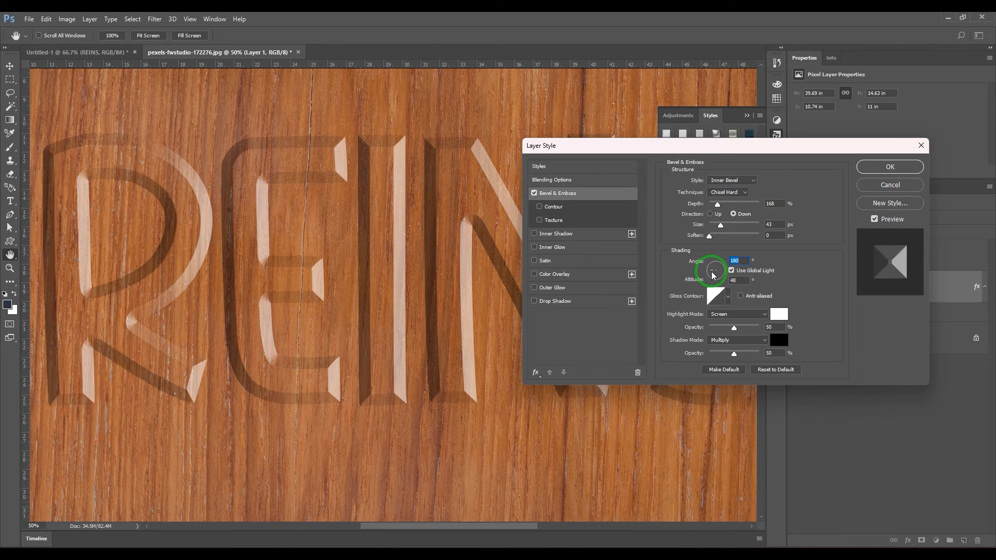
click(716, 264)
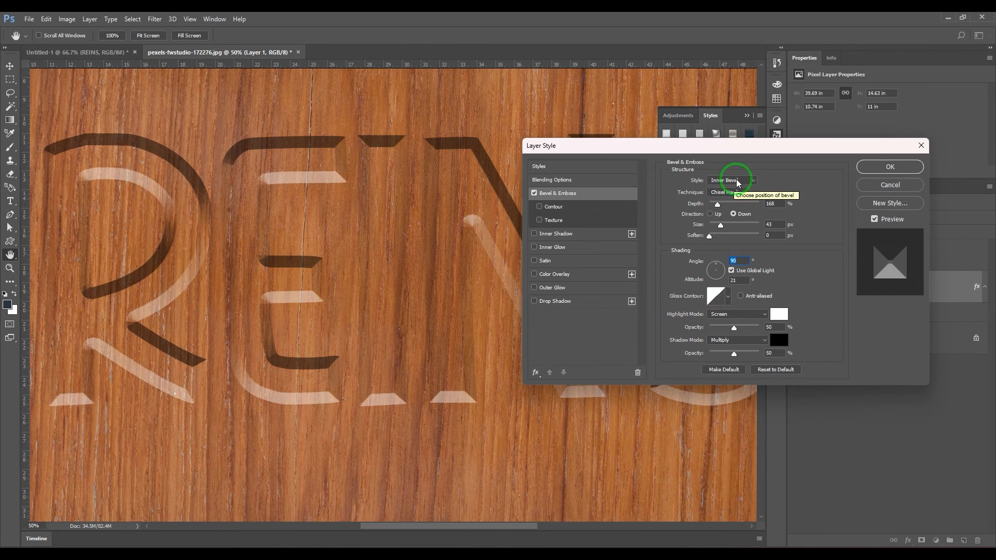
drag(719, 226, 716, 225)
click(733, 183)
click(734, 189)
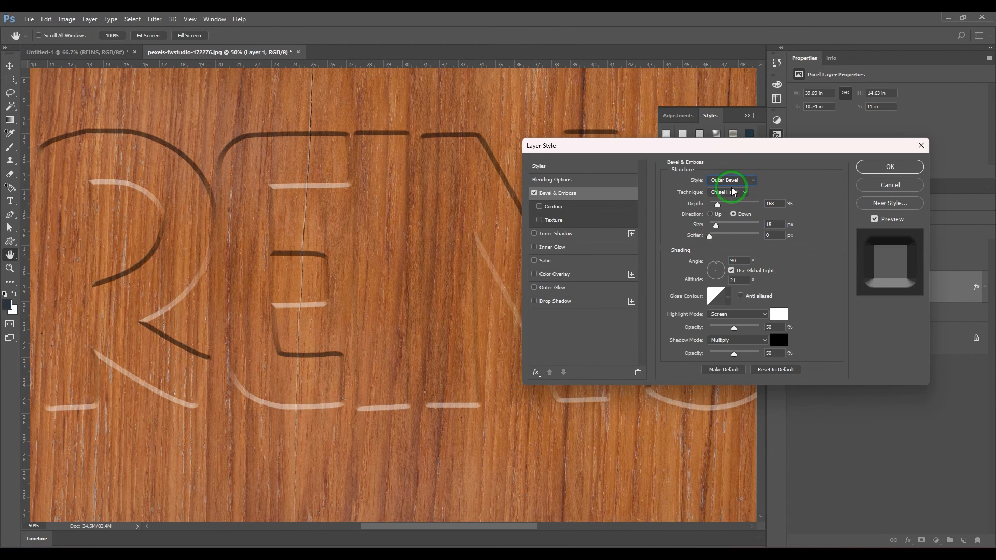
Set the outer bevel's size to 40 px and its technique to Smooth
key(ctrl+plus)
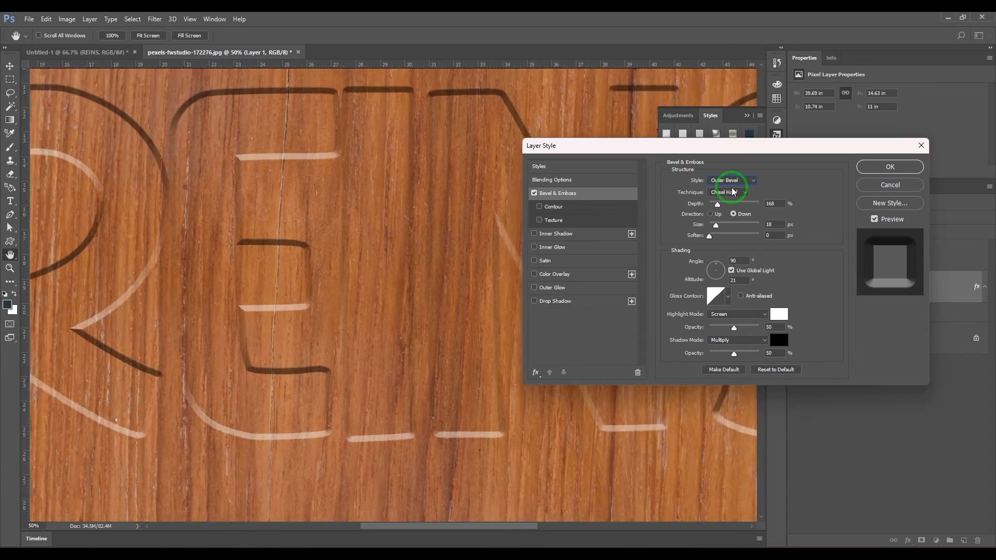
key(ctrl+minus)
key(ctrl+minus)
key(ctrl+minus)
key(ctrl+minus)
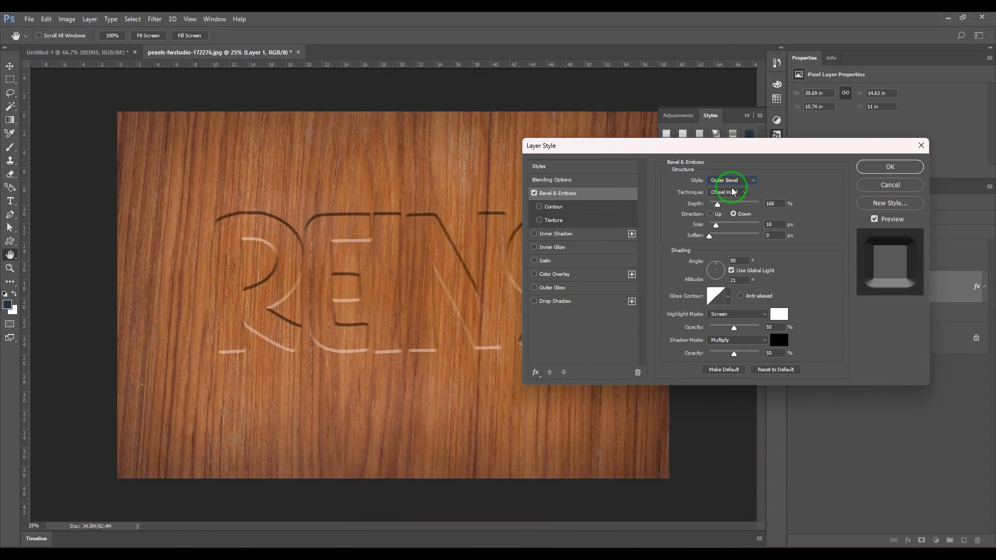
key(ctrl+plus)
key(ctrl+plus)
drag(717, 225, 697, 236)
click(737, 192)
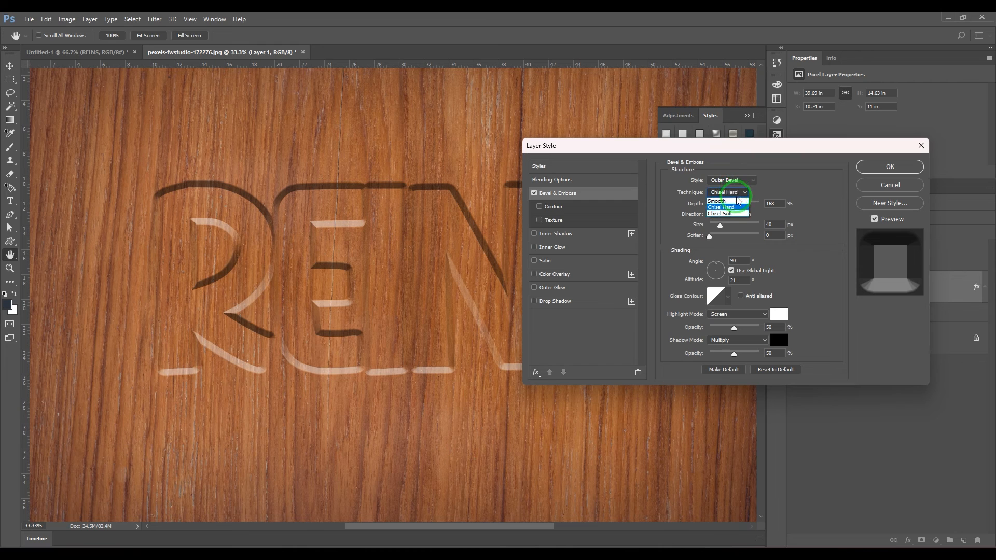
click(737, 194)
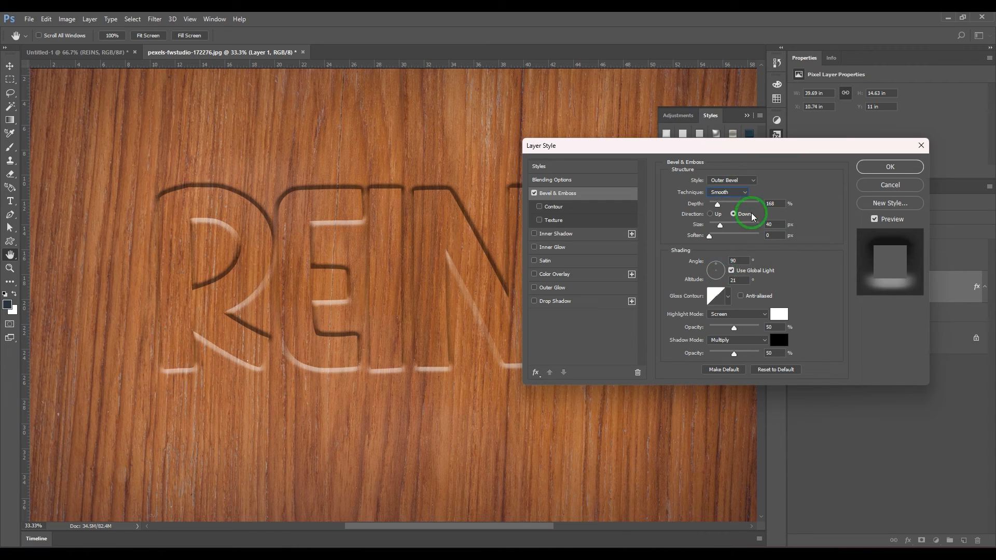
Try the Chisel Soft technique on the bevel and switch back to Smooth
click(728, 192)
click(724, 214)
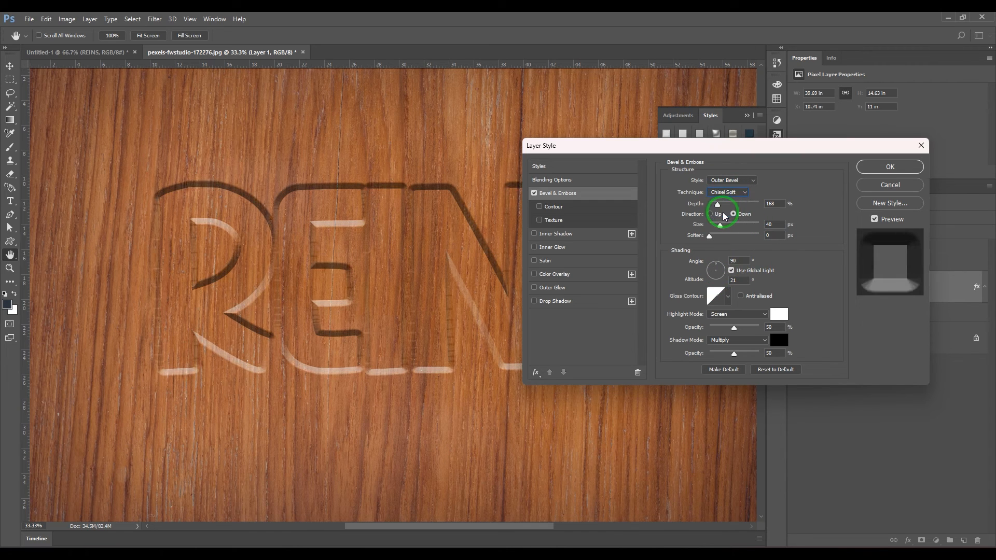
click(733, 195)
click(724, 201)
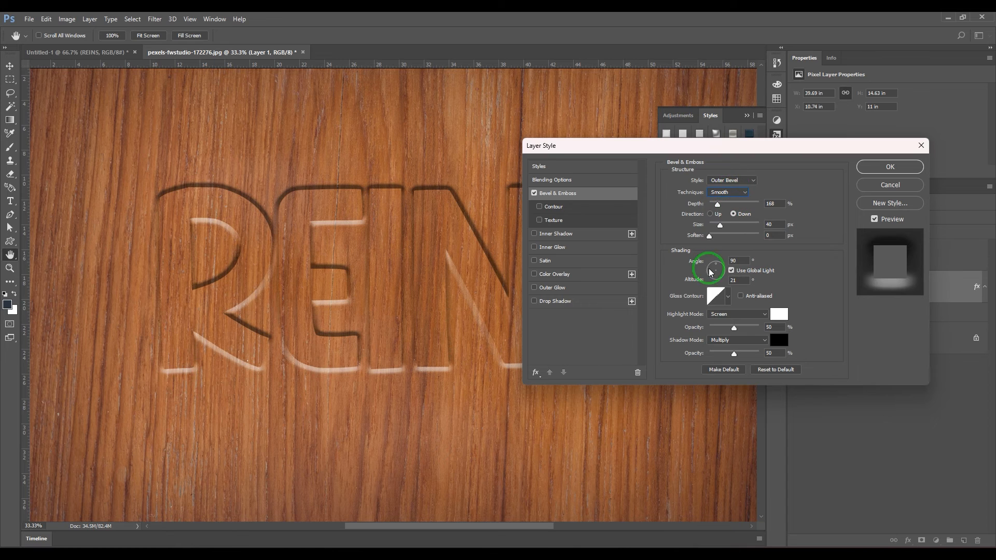
Reshape the gloss contour into a custom sagging curve with two points, the lower one at 29% input and 15% output
click(713, 296)
mouse_move(651, 206)
mouse_down()
mouse_move(650, 173)
mouse_move(655, 225)
mouse_move(654, 209)
mouse_up()
mouse_move(579, 268)
mouse_down()
mouse_move(590, 279)
mouse_move(582, 271)
mouse_up()
click(715, 140)
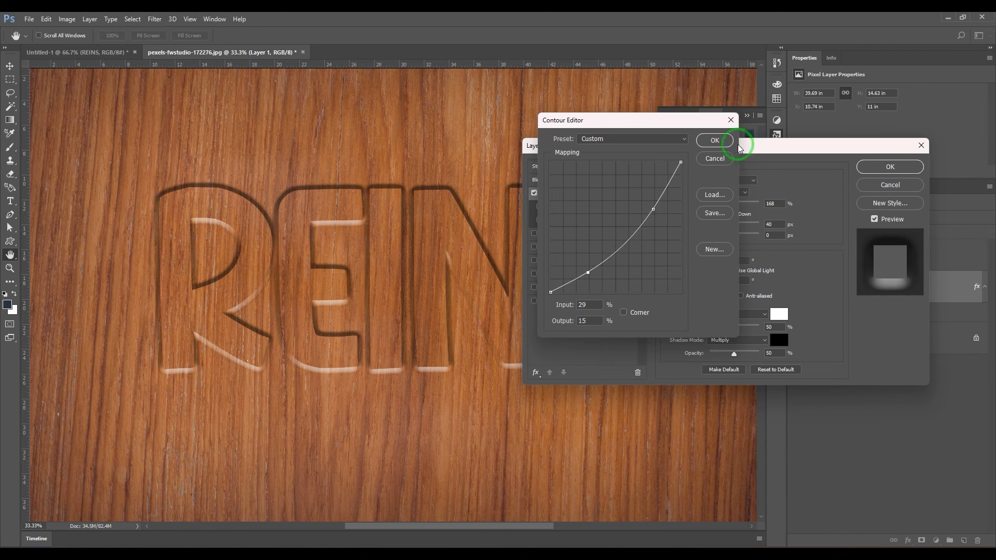
Set the bevel size to 43 px, with highlight opacity at 94% and shadow opacity at 47%
click(711, 215)
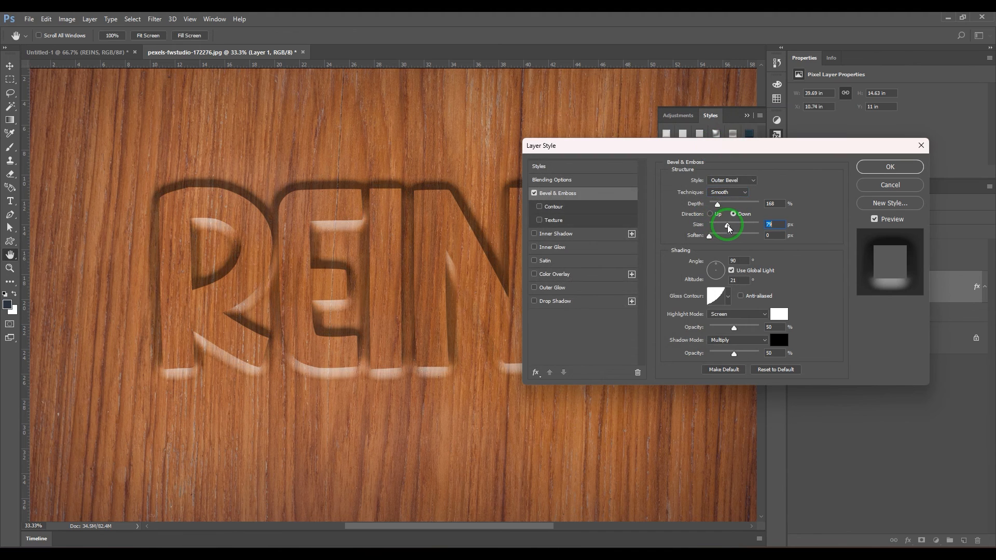
click(733, 214)
drag(720, 225, 721, 226)
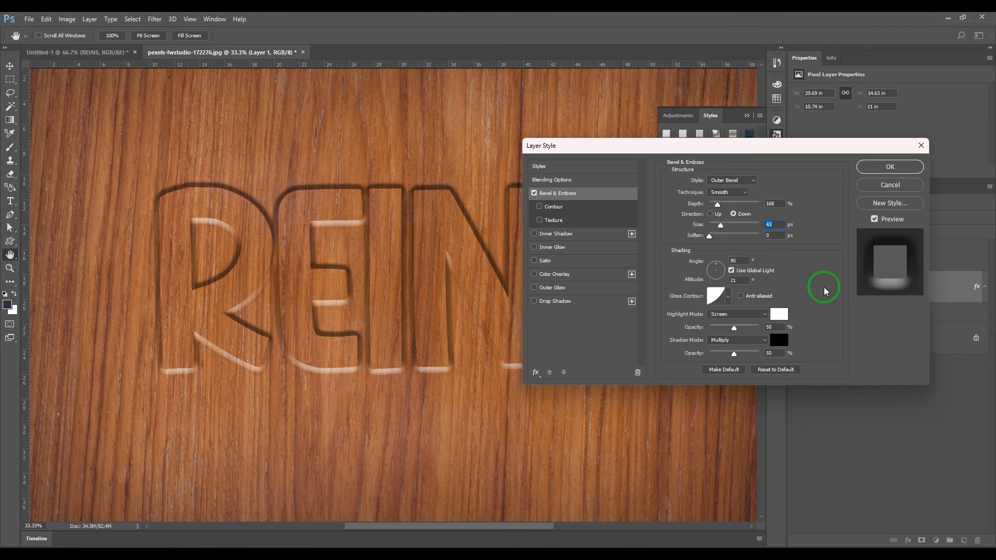
drag(734, 327, 732, 357)
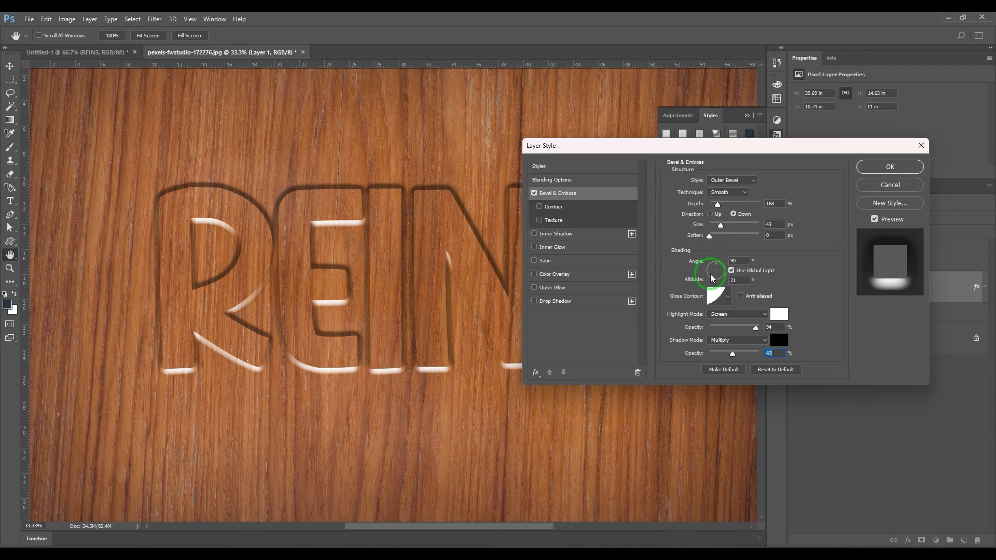
Turn off global light for the bevel, aim its light from the lower right, and apply the layer style
drag(711, 274, 730, 277)
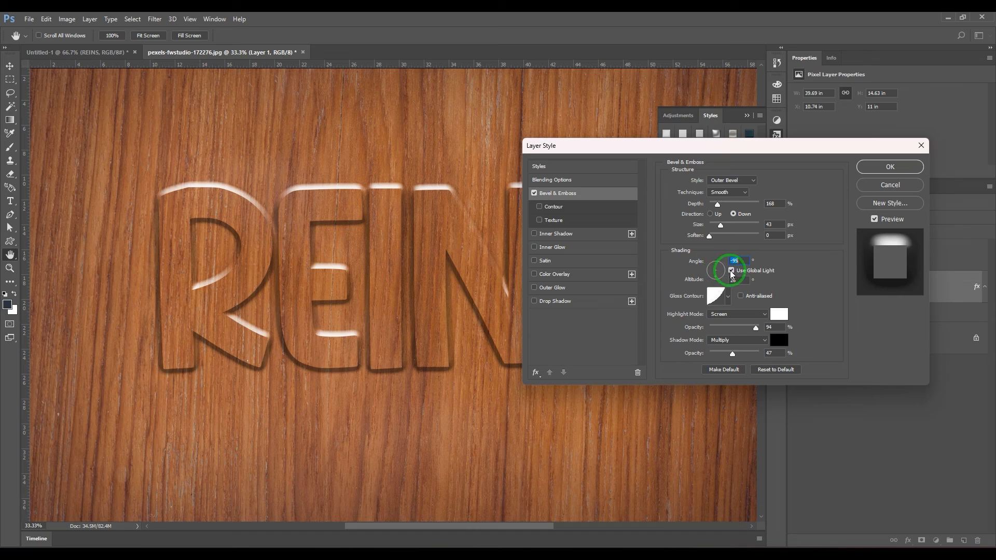
click(731, 271)
drag(713, 275, 722, 281)
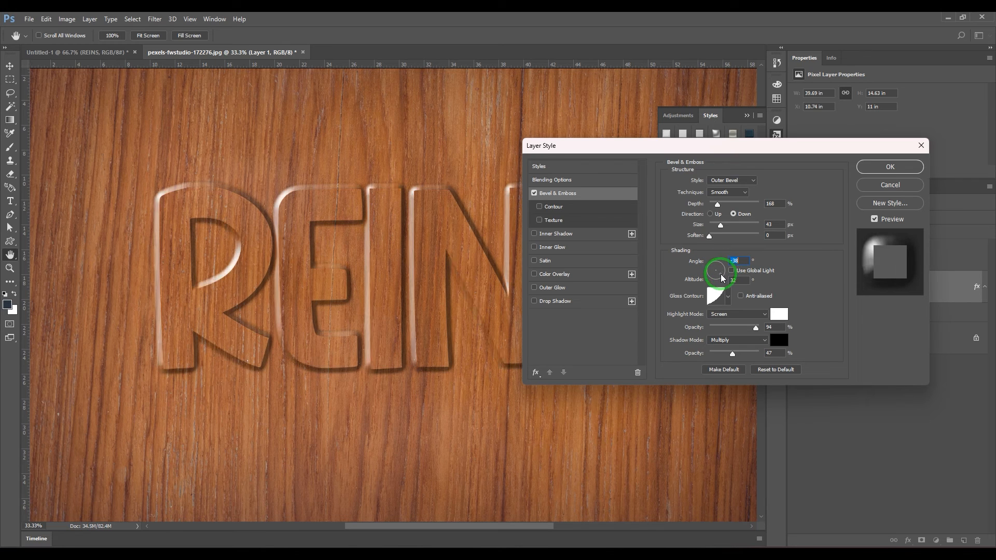
click(865, 168)
click(748, 117)
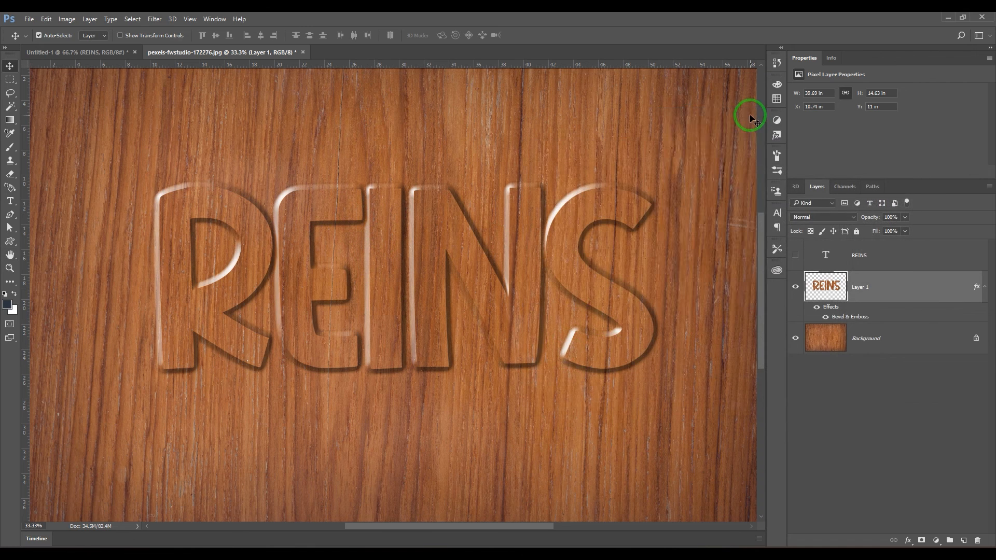
key(ctrl+minus)
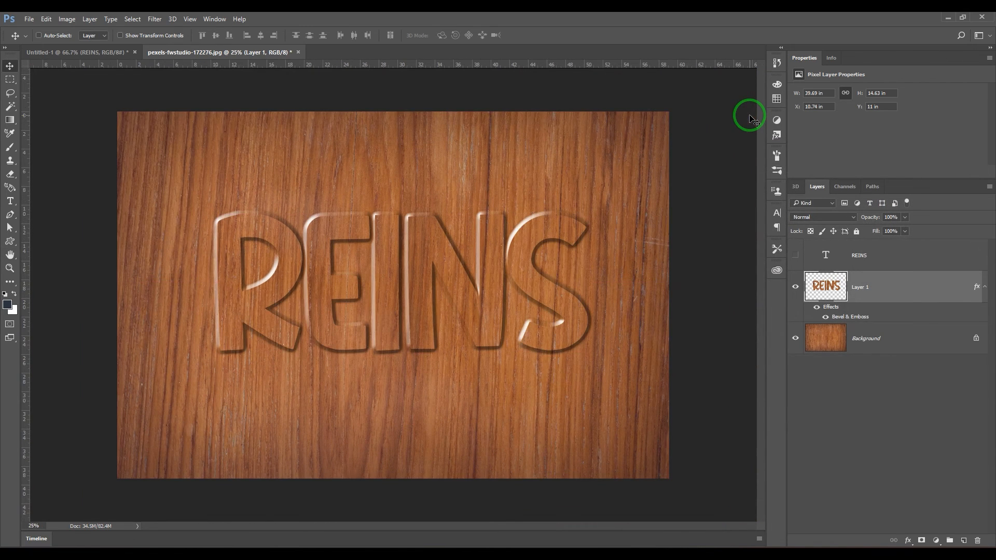
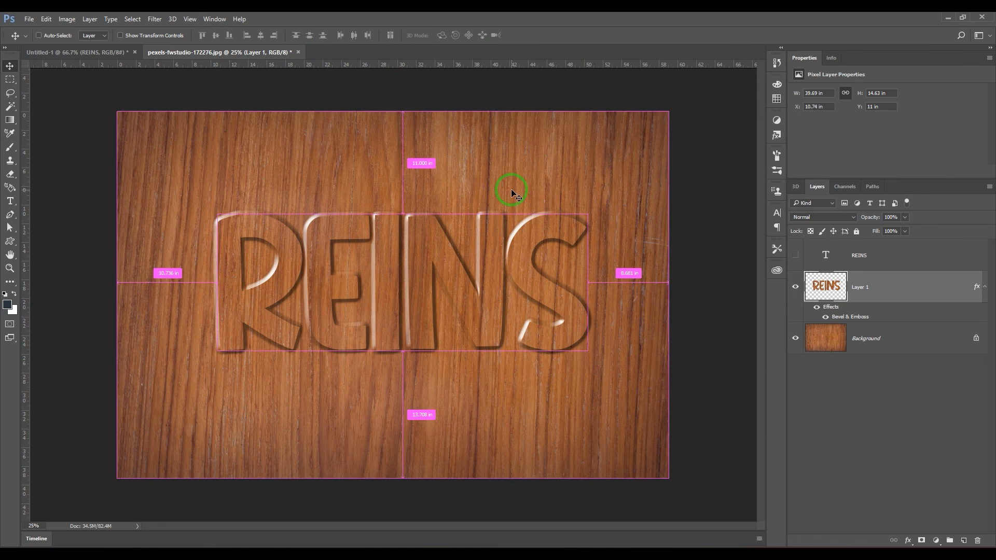
Create a new 1920 x 1080 px document at 72 ppi with a white background
key(ctrl+n)
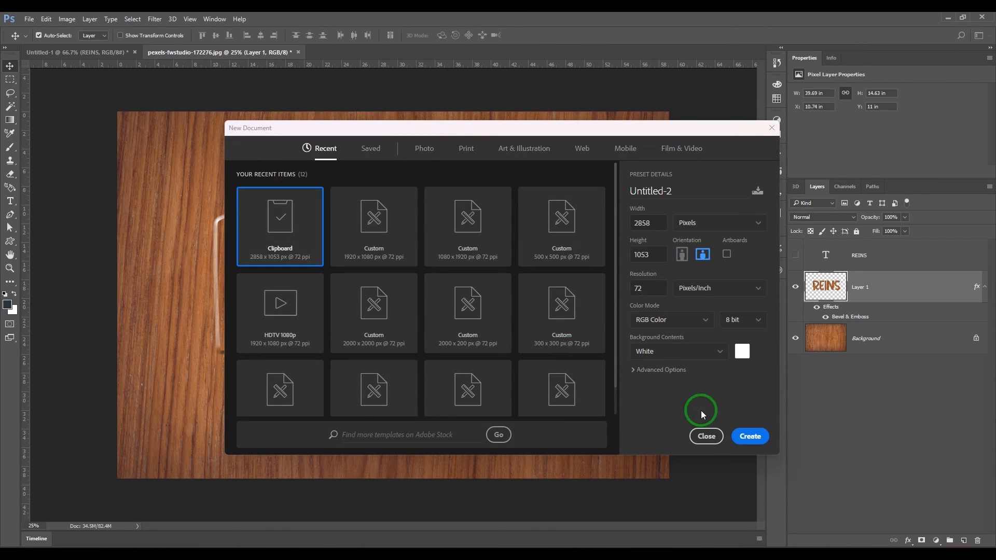
click(399, 223)
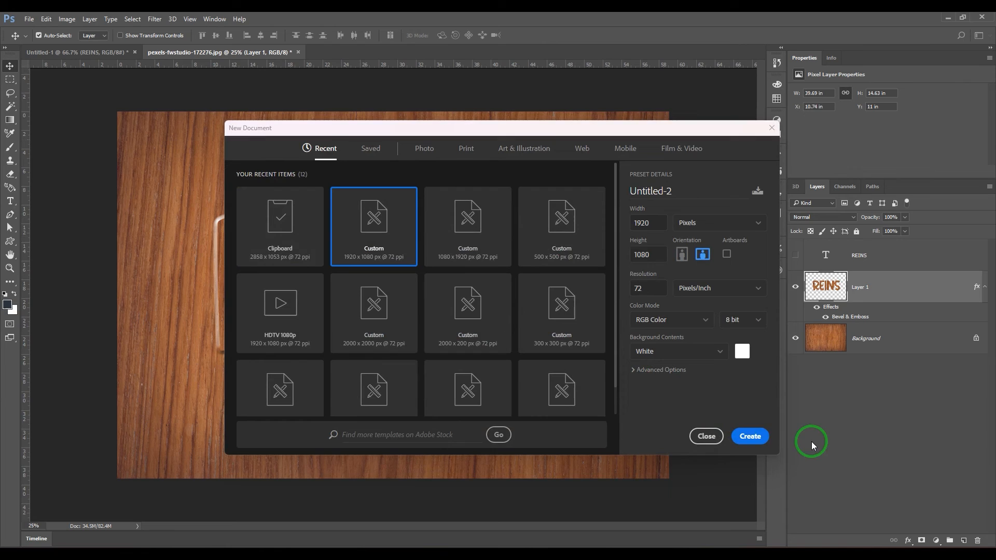
click(750, 435)
Set the foreground color to dark blue #101b4c and fill the Background layer with it
click(9, 306)
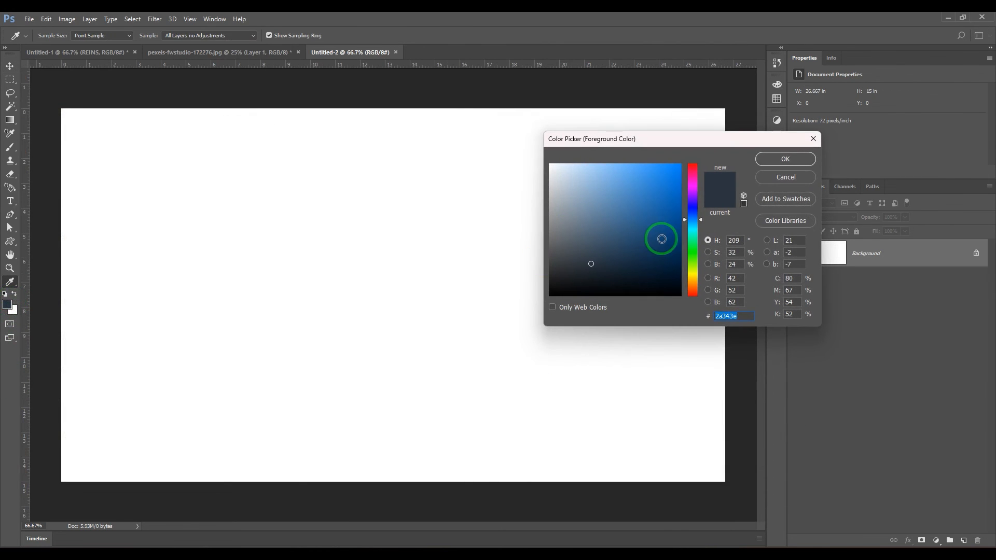
click(689, 213)
click(652, 256)
click(786, 159)
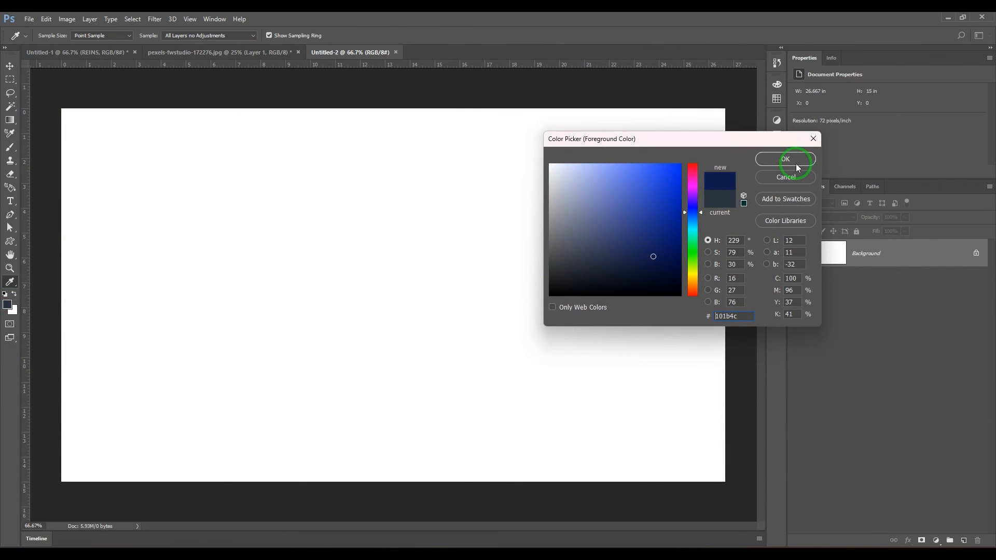
key(v)
key(alt+BackSpace)
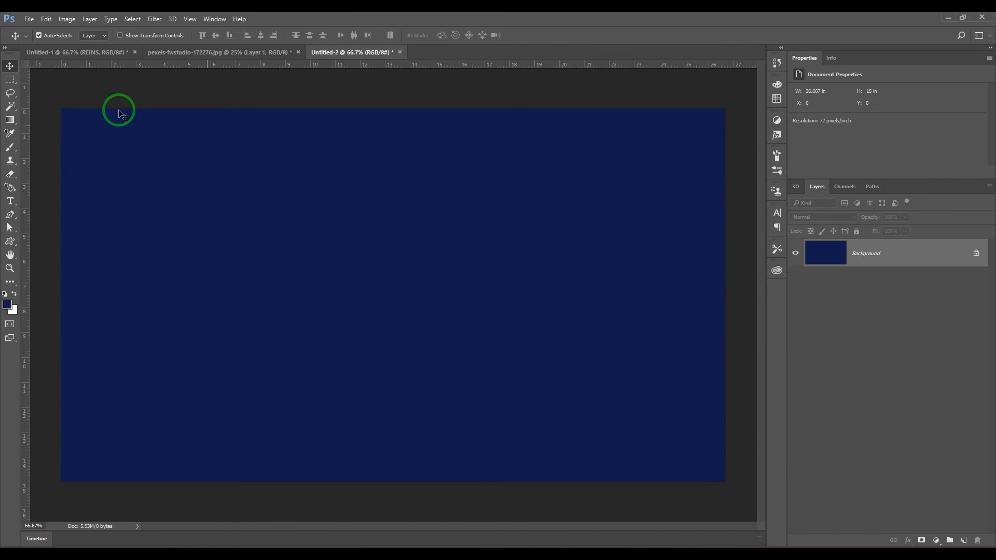
Add the text REINS in near-white #fcfdff on the upper part of the dark blue canvas
click(10, 201)
click(237, 254)
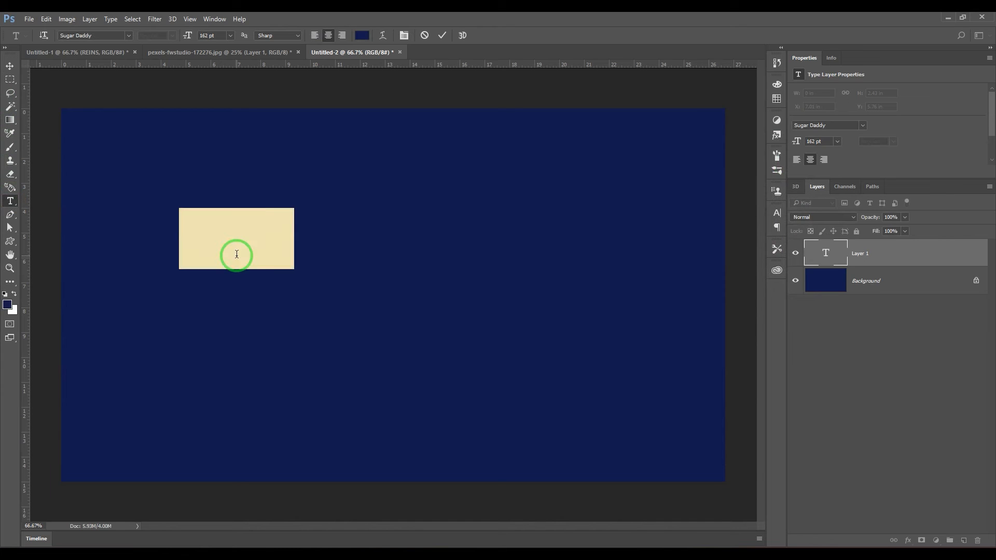
click(361, 35)
click(551, 159)
click(718, 176)
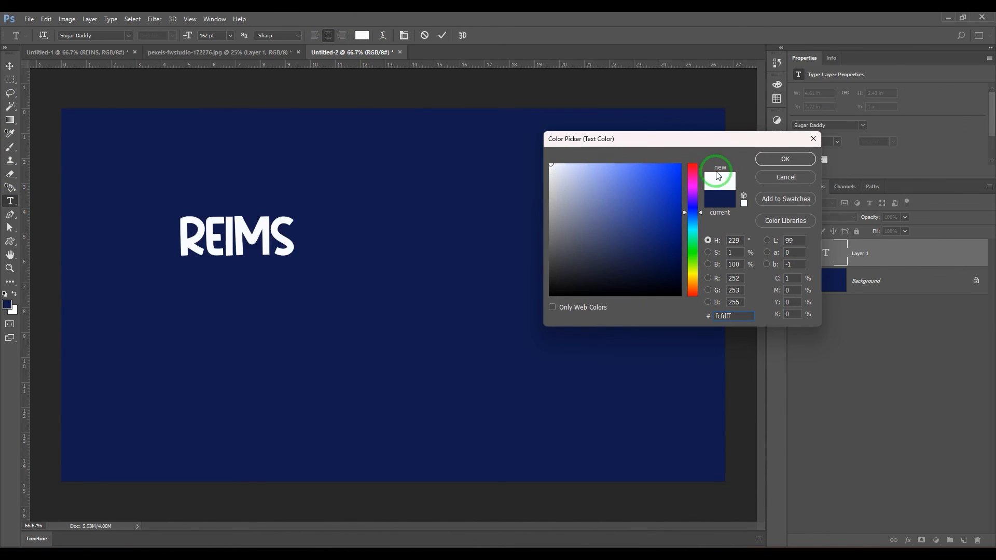
click(772, 160)
click(278, 248)
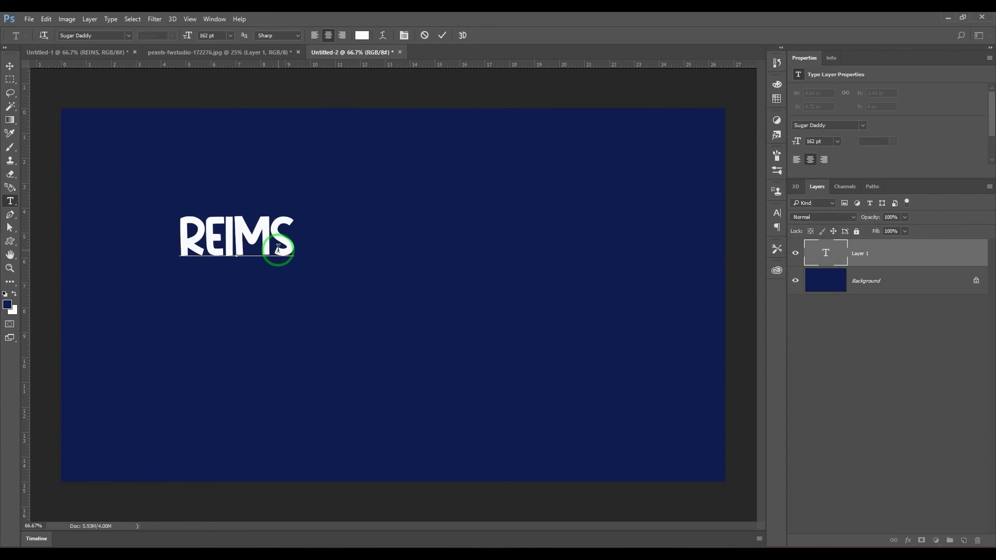
key(BackSpace)
text(N)
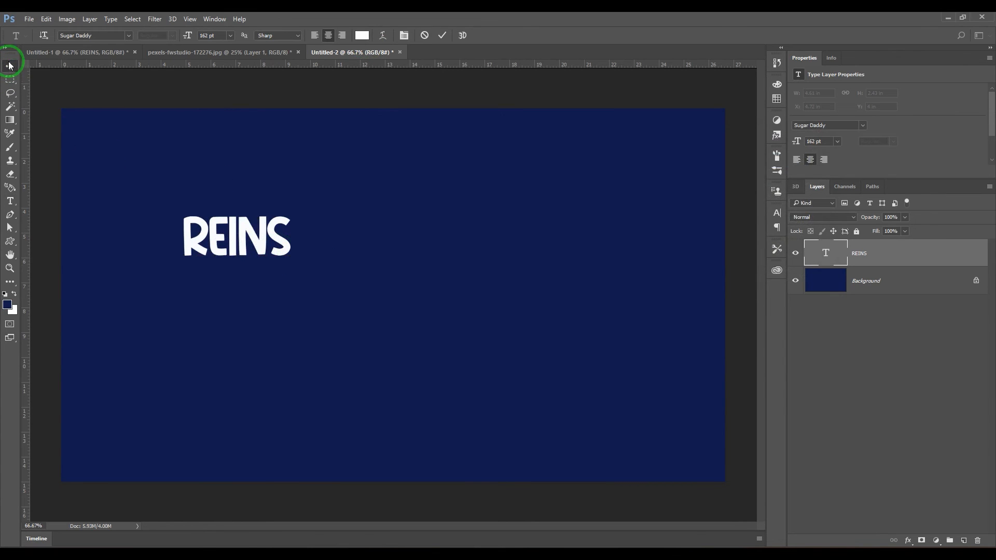
click(10, 66)
Change the REINS text's font to Book Antiqua
click(15, 203)
click(129, 36)
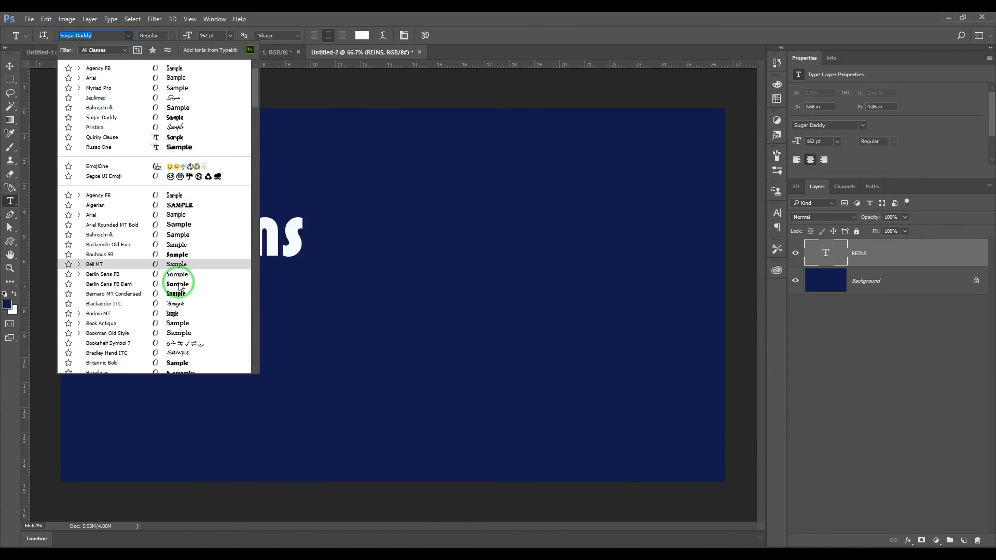
click(187, 324)
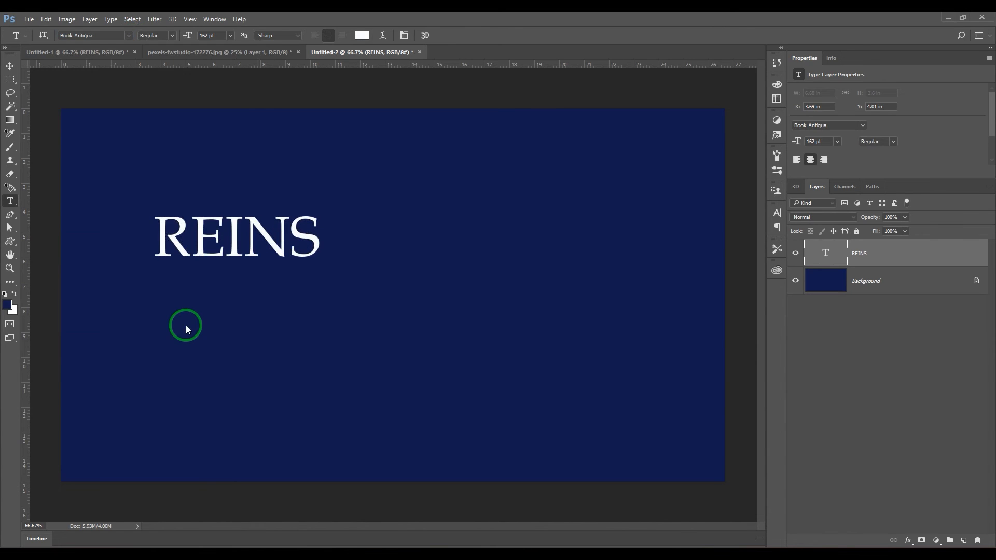
Move the REINS text lower on the canvas and scale it proportionally to about 285%
click(9, 65)
drag(174, 244, 177, 321)
key(ctrl+t)
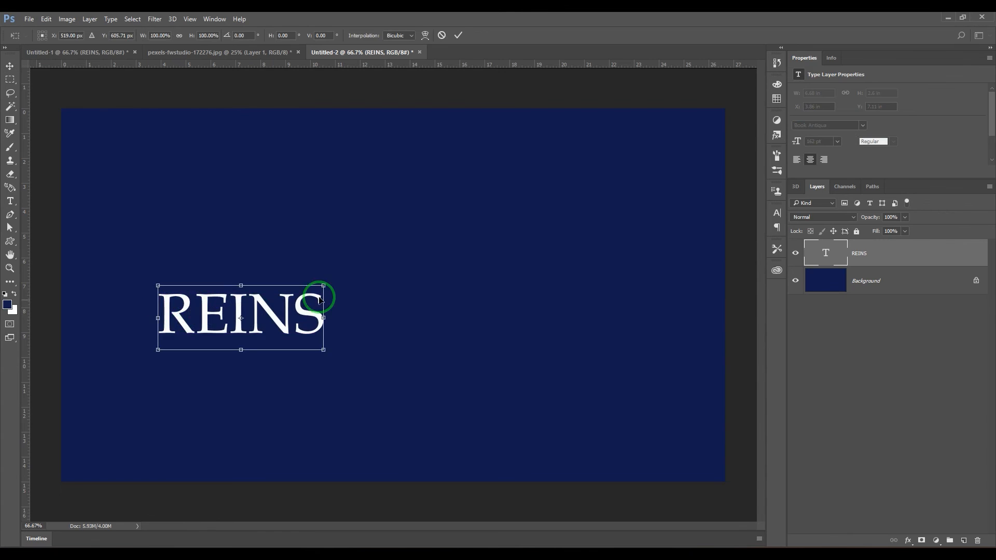
drag(325, 289, 638, 169)
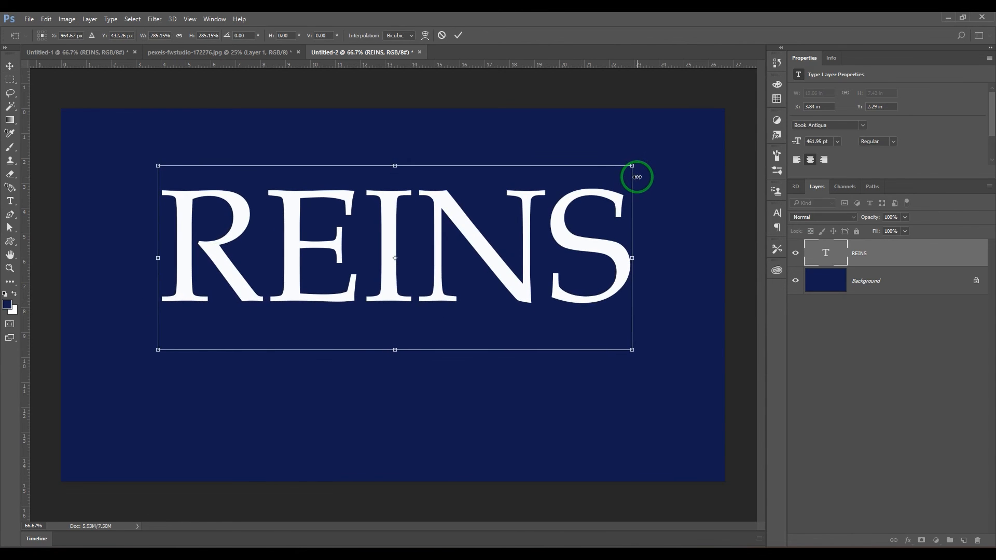
key(Return)
Set the font of the REINS text to Times New Roman Regular
click(10, 201)
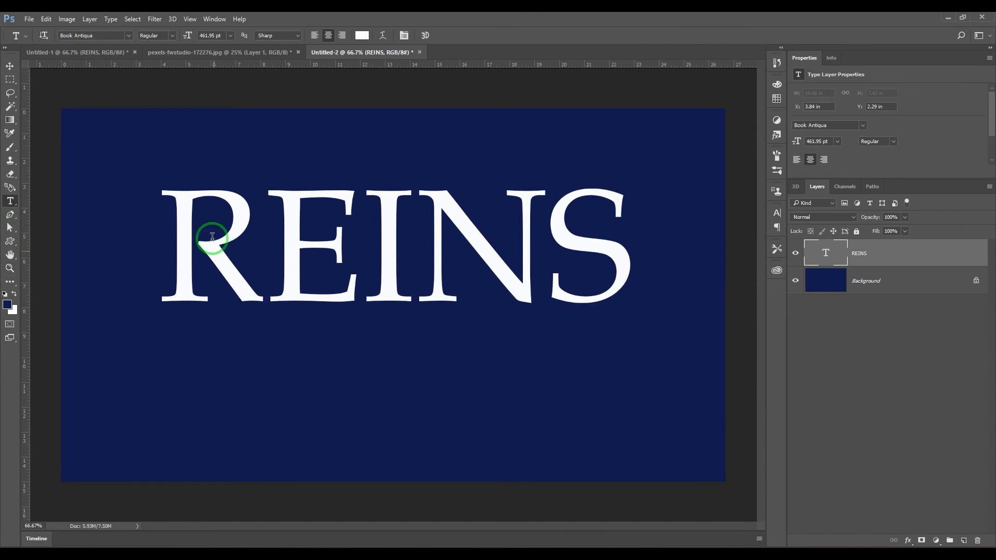
click(101, 36)
text(times)
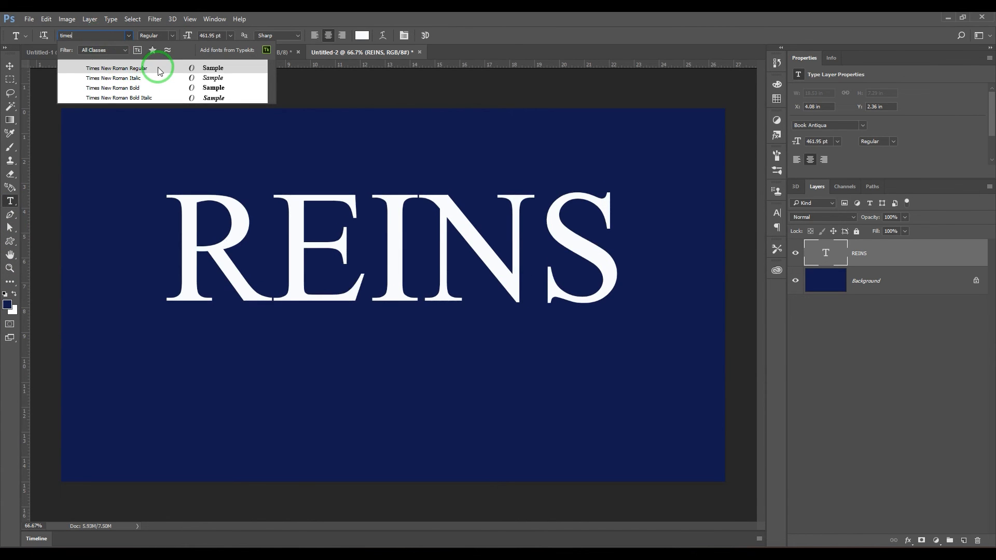
key(Return)
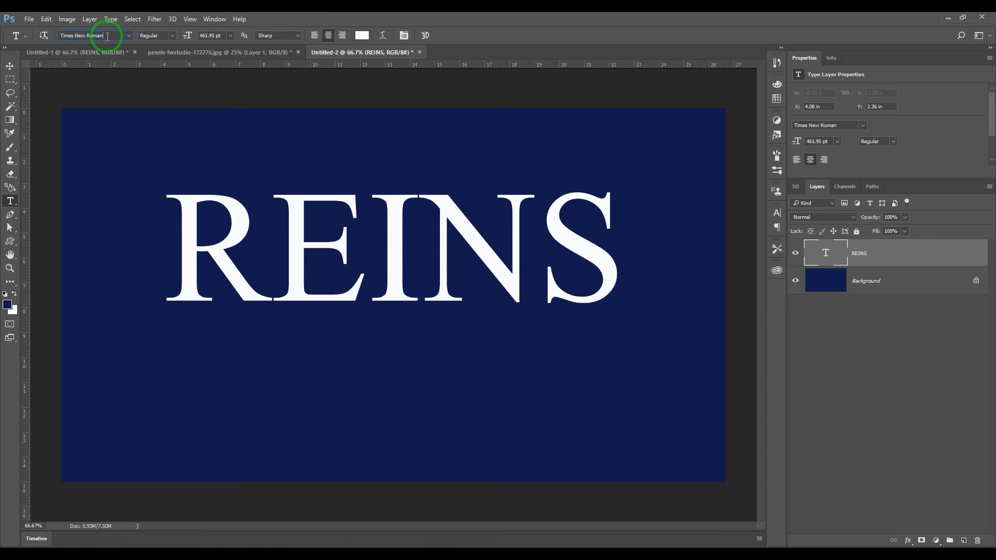
Try the Italic and Bold font styles on the REINS text and restore Regular
click(172, 36)
click(165, 50)
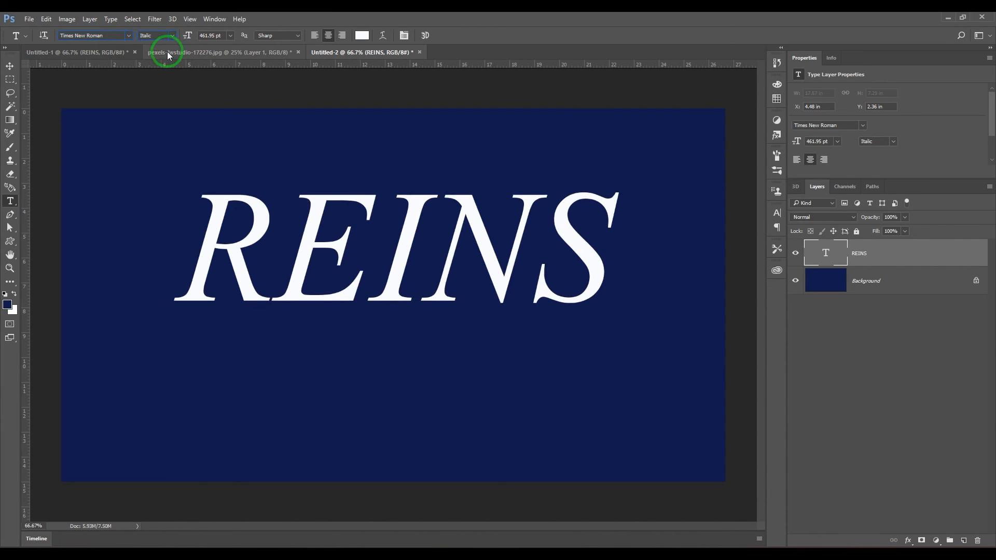
click(173, 35)
click(166, 59)
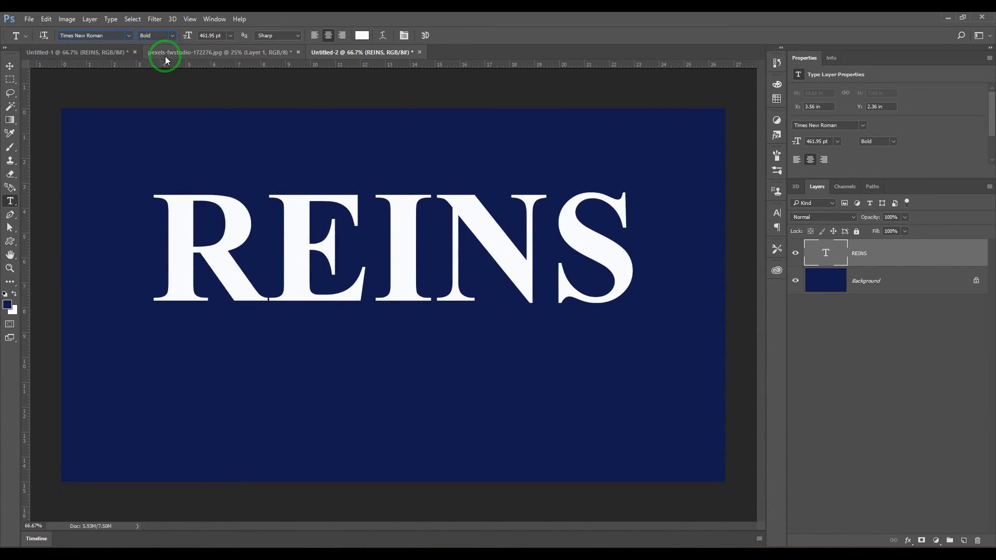
click(175, 35)
click(167, 43)
Move the REINS text down to the middle of the canvas and recolor it light golden orange
click(9, 66)
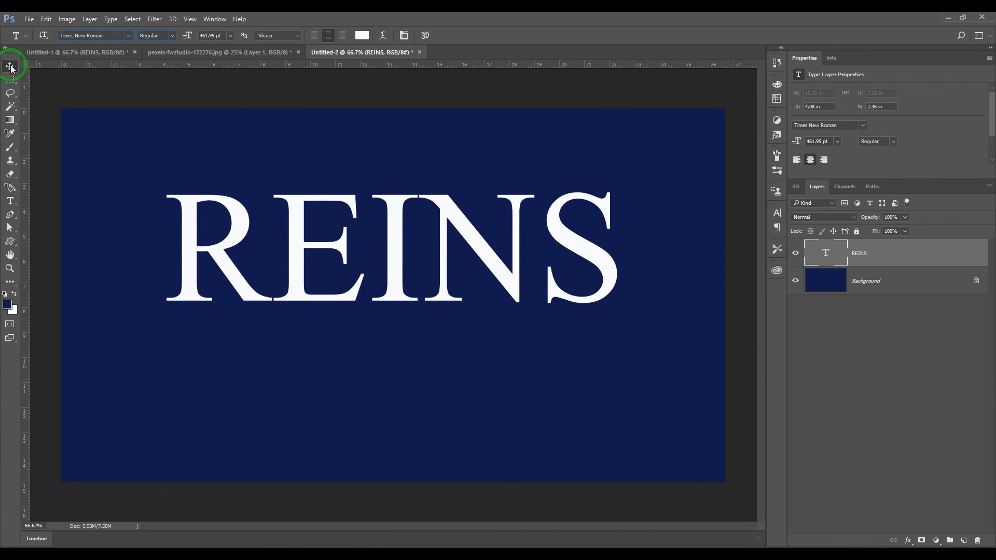
drag(202, 261, 187, 283)
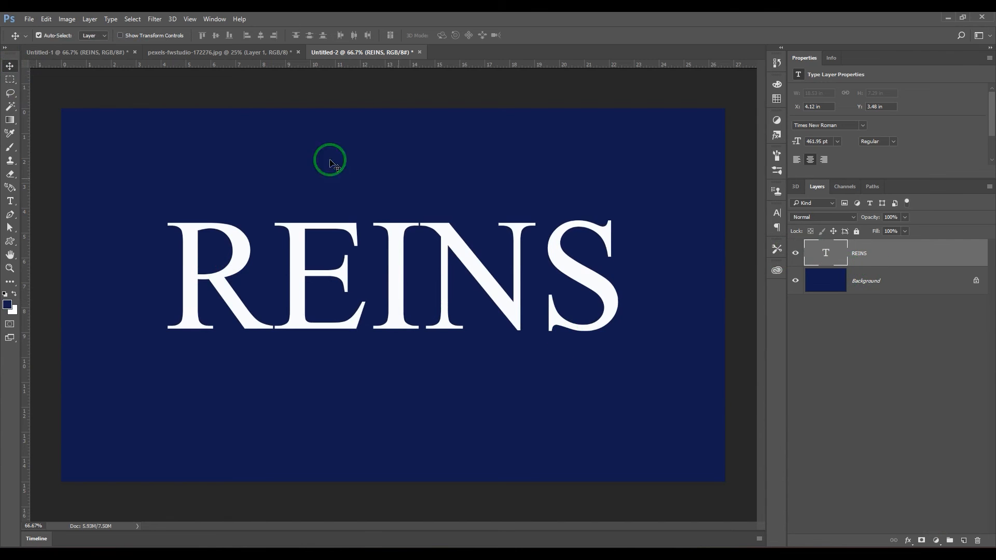
click(10, 201)
click(362, 36)
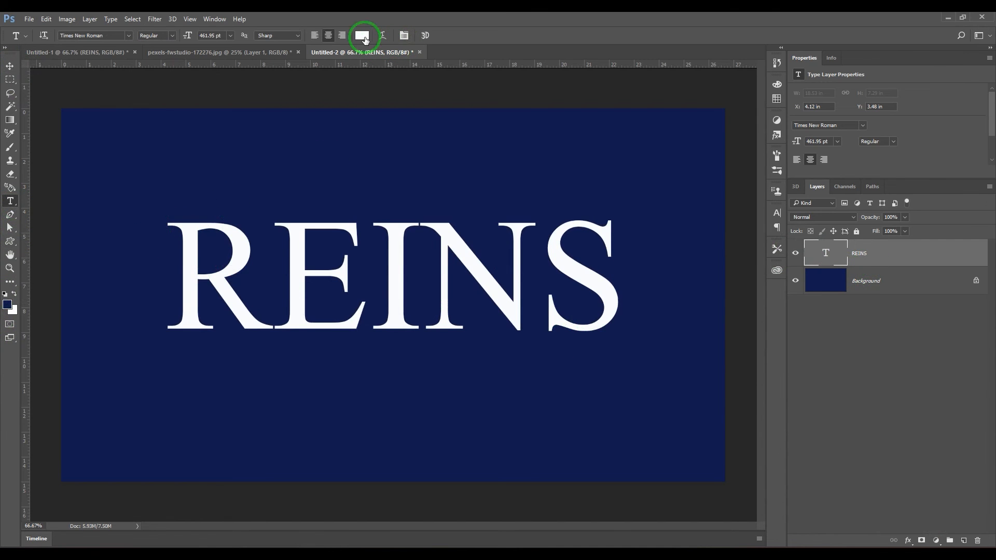
click(696, 279)
click(664, 164)
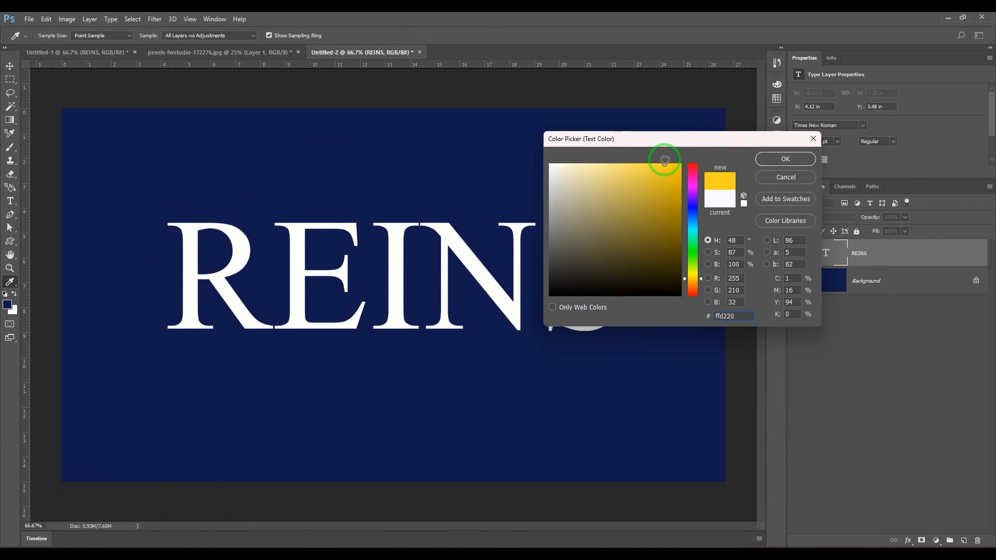
click(690, 282)
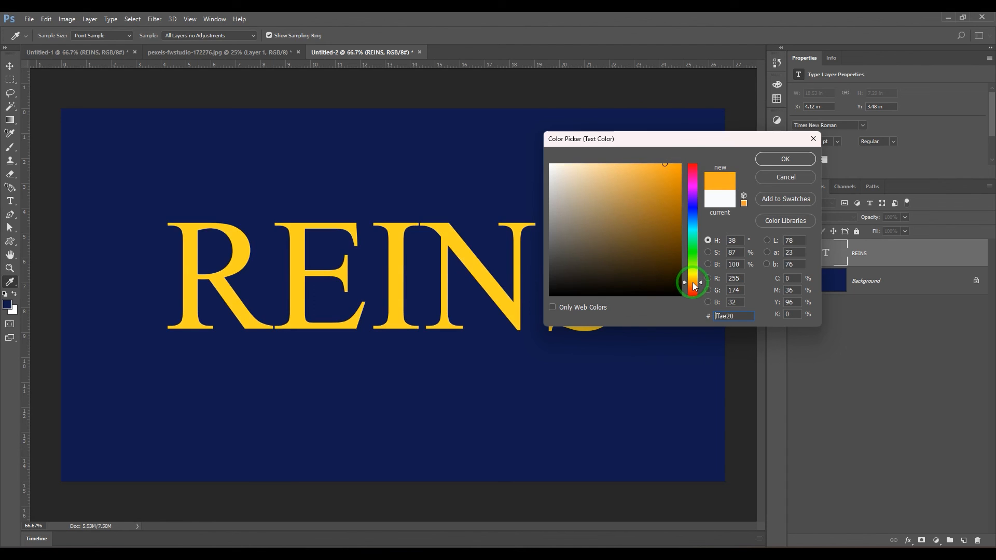
drag(645, 178, 634, 174)
click(786, 162)
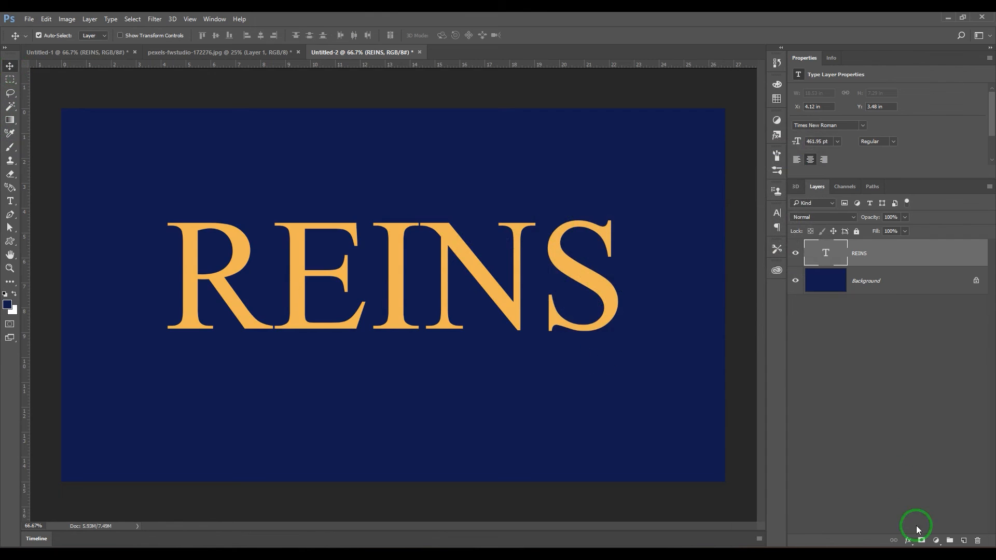
Add Bevel & Emboss to the REINS layer with Inner Bevel style, Chisel Hard technique and 396% depth
click(908, 540)
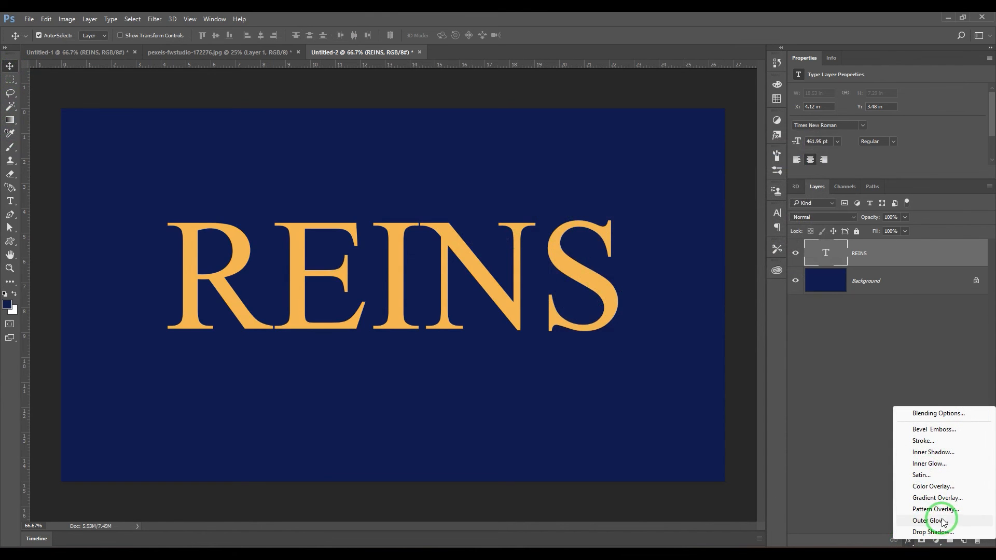
click(914, 430)
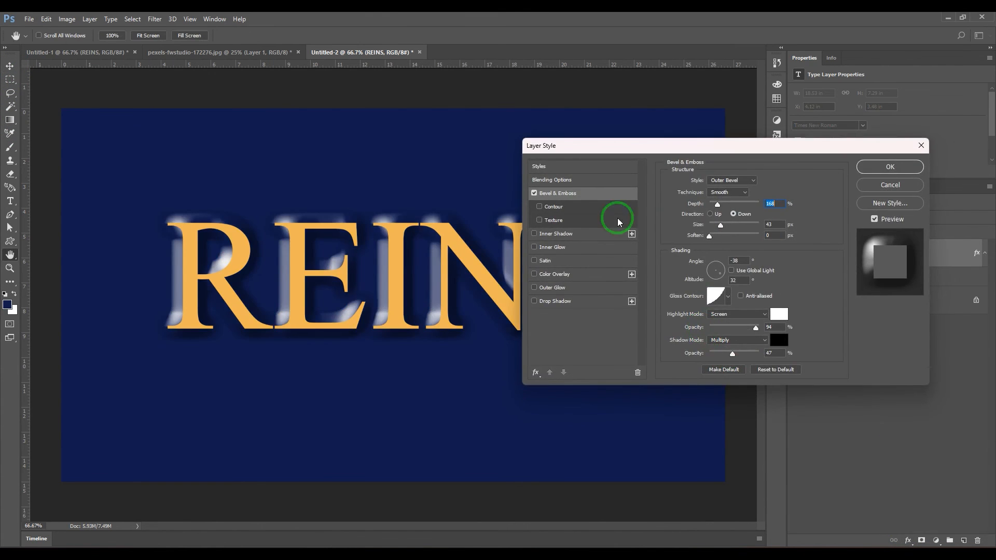
click(730, 180)
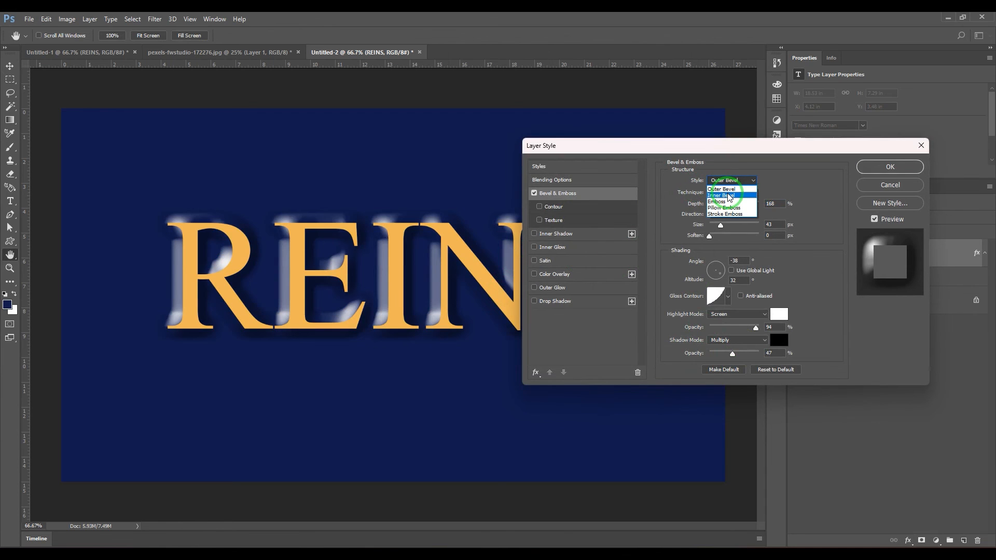
click(729, 195)
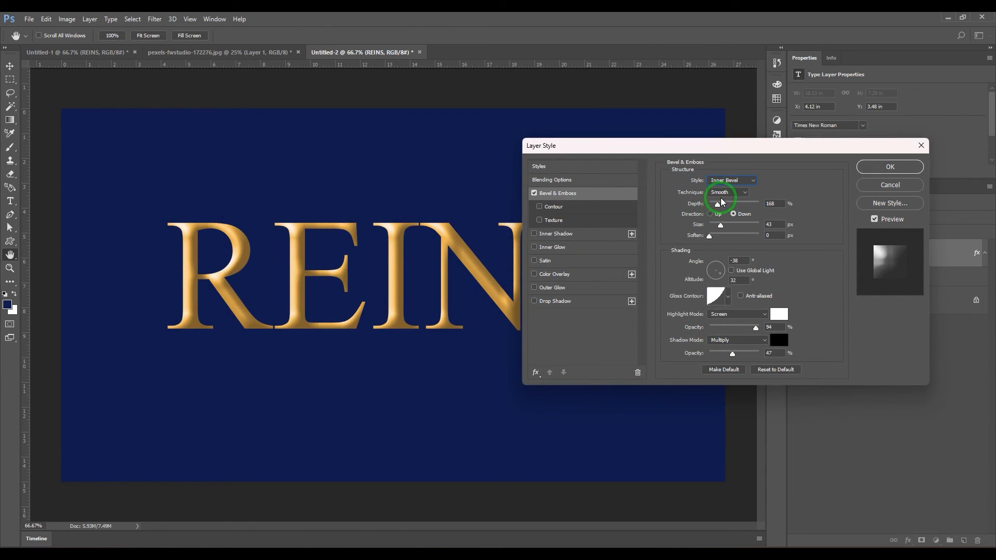
click(726, 192)
click(720, 202)
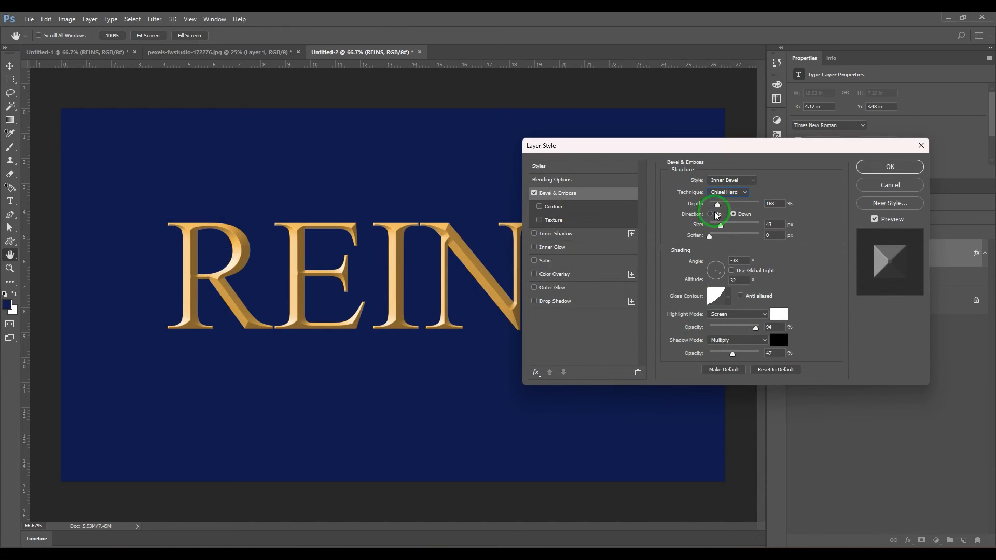
drag(717, 205, 723, 206)
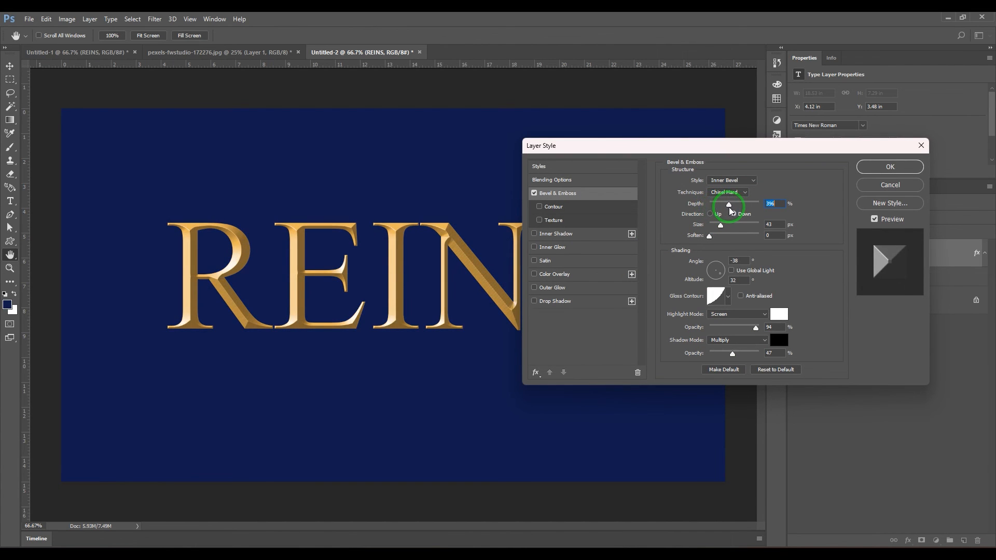
Set the bevel's shadow color to dark brown #381b05 and its shadow opacity to 77%
click(778, 340)
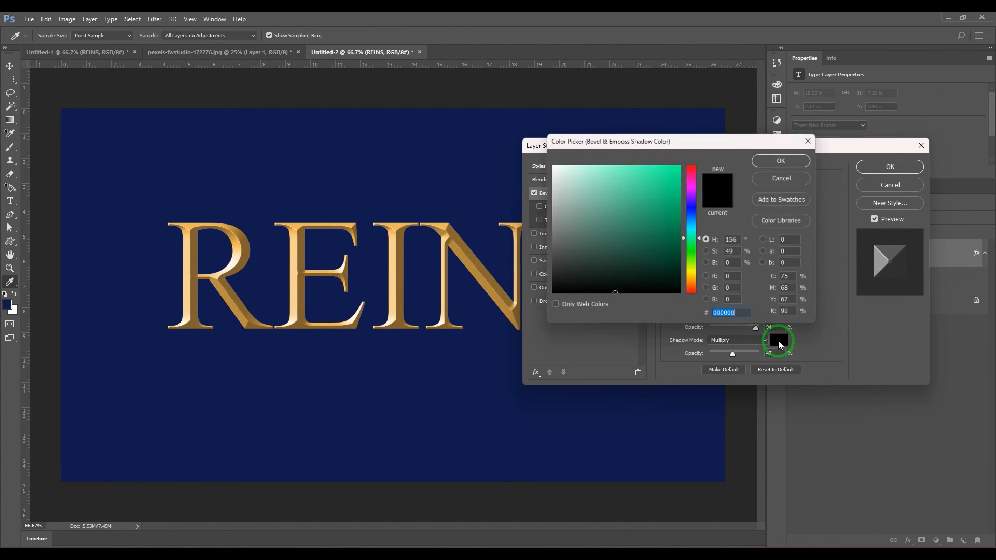
click(693, 287)
mouse_move(662, 231)
mouse_down()
mouse_move(681, 256)
mouse_move(658, 260)
mouse_move(670, 266)
mouse_up()
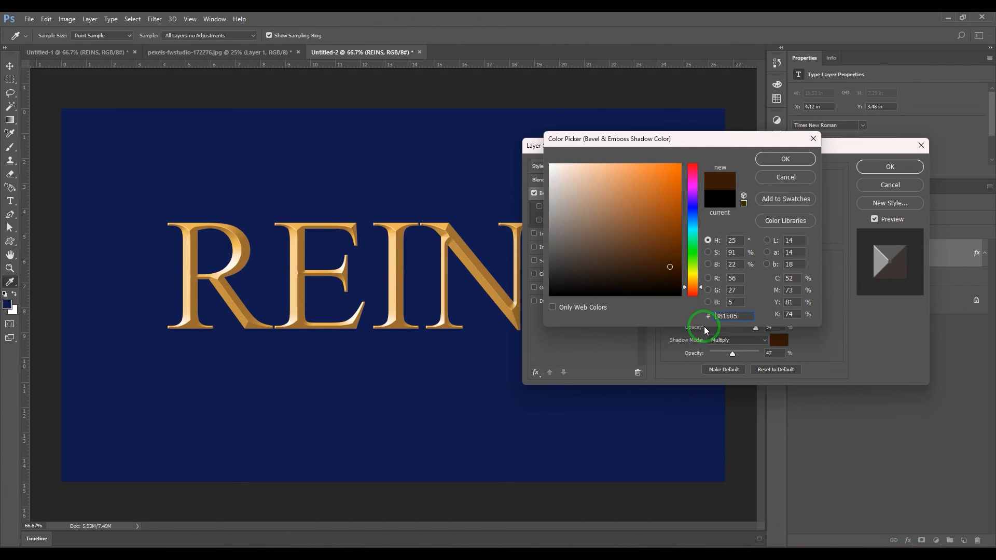
click(778, 162)
mouse_move(732, 354)
mouse_down()
mouse_move(767, 354)
mouse_move(749, 356)
mouse_up()
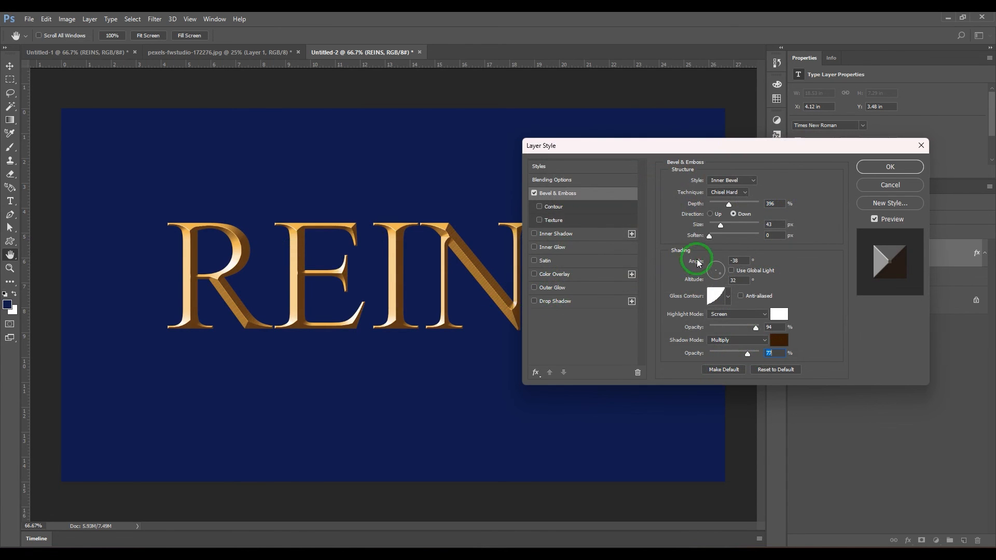
Enable the bevel's Contour and shape a custom wavy curve with several peaks and dips, including points at 5/24, 15/33, 43/47 and 89/89%
click(563, 207)
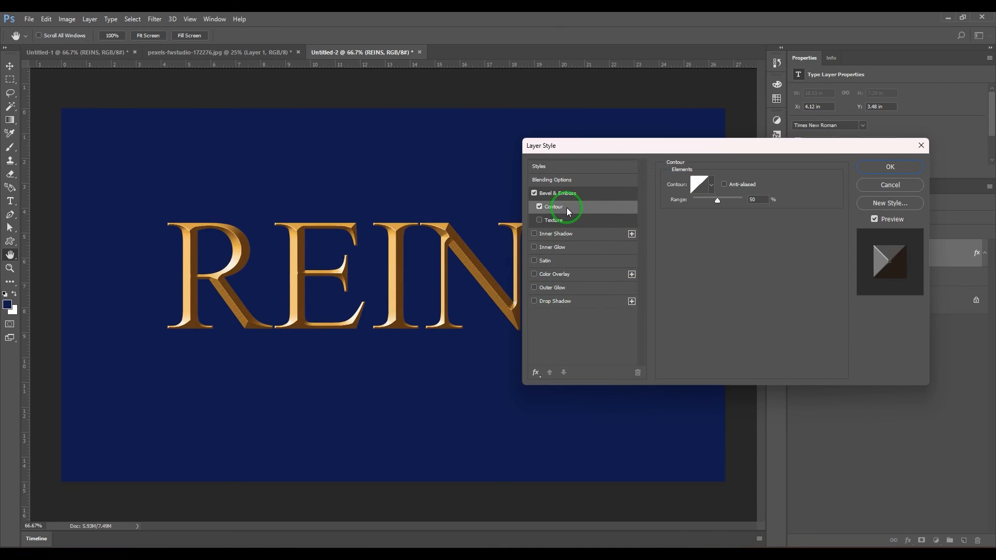
click(714, 191)
click(697, 185)
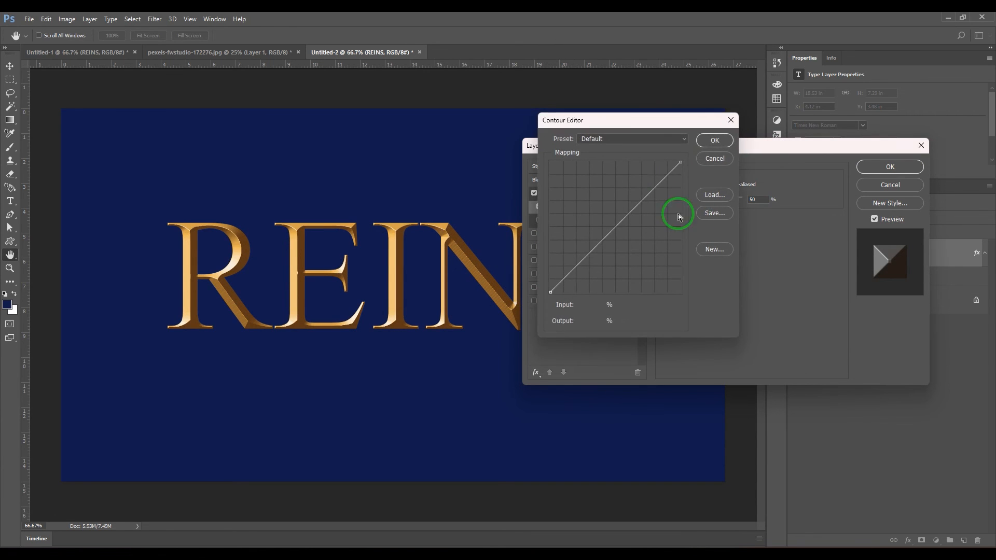
drag(659, 184, 569, 249)
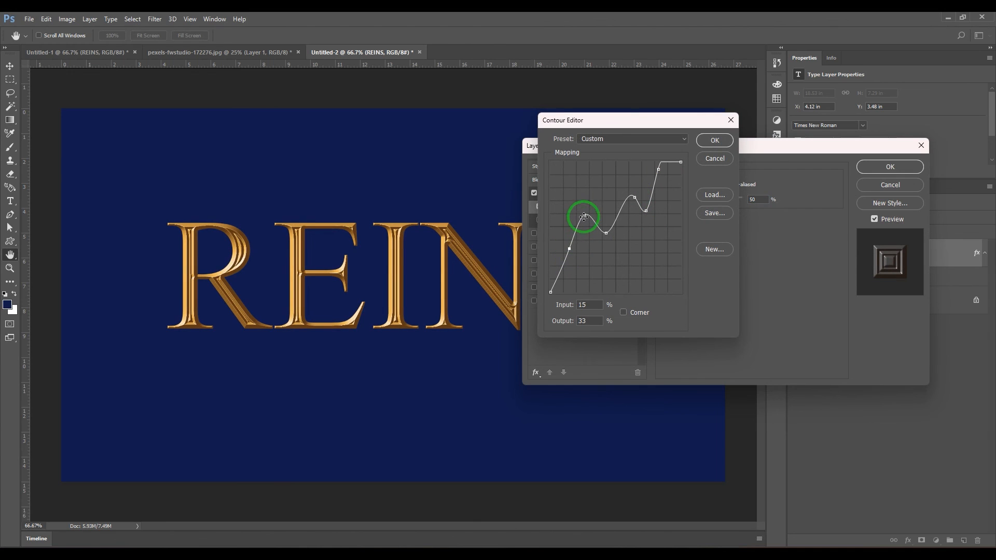
drag(584, 216, 607, 231)
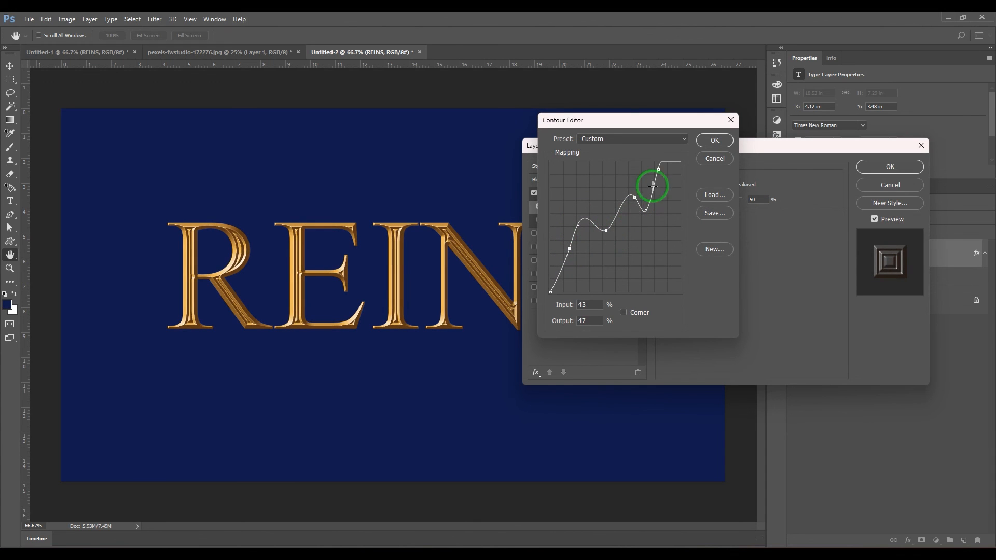
drag(658, 170, 666, 176)
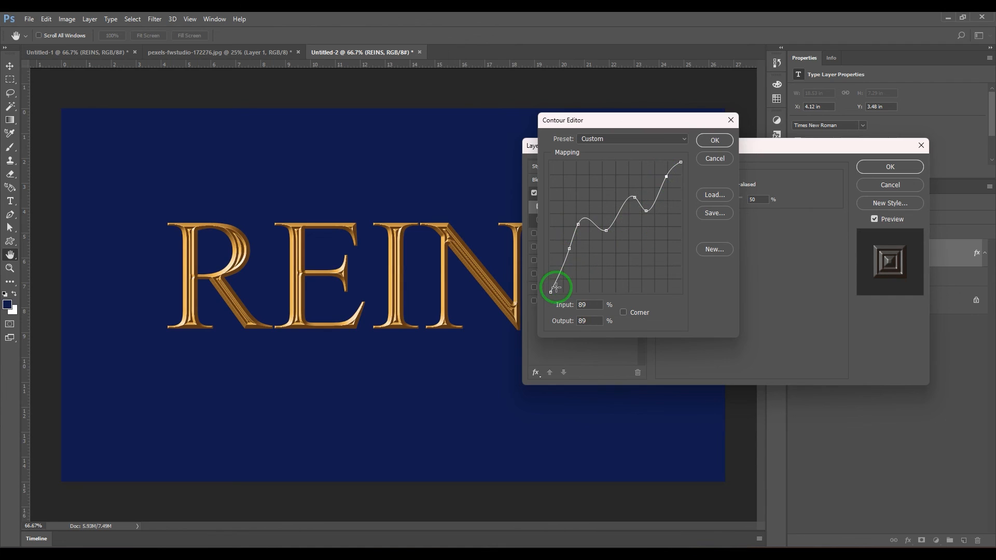
drag(554, 276, 557, 262)
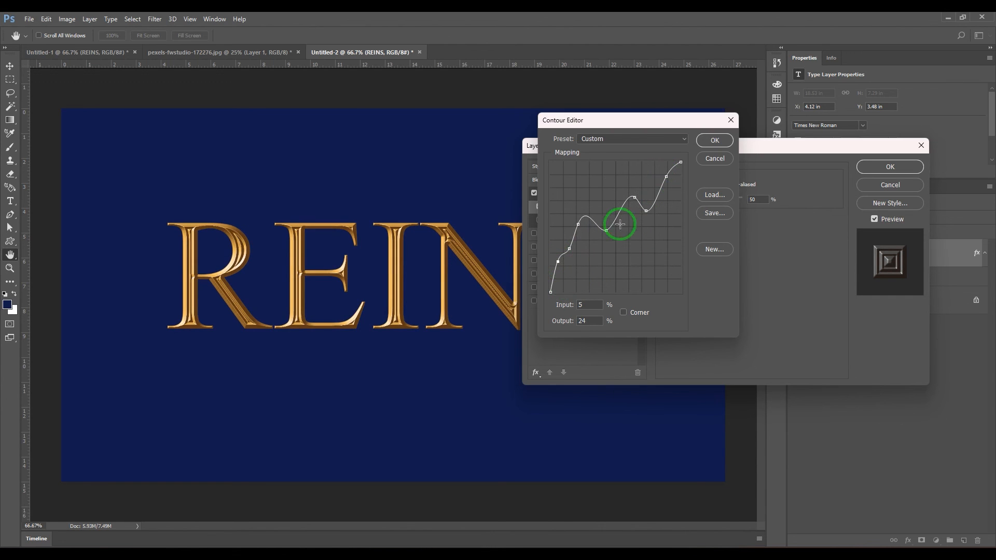
click(715, 142)
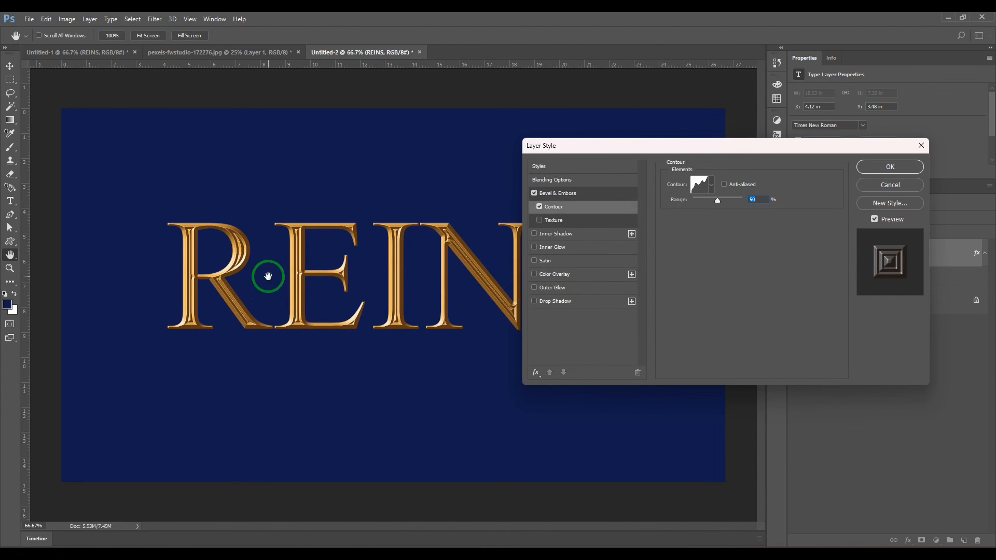
Add a Satin effect to the REINS layer and set its color to brown #5b3b1f
click(559, 260)
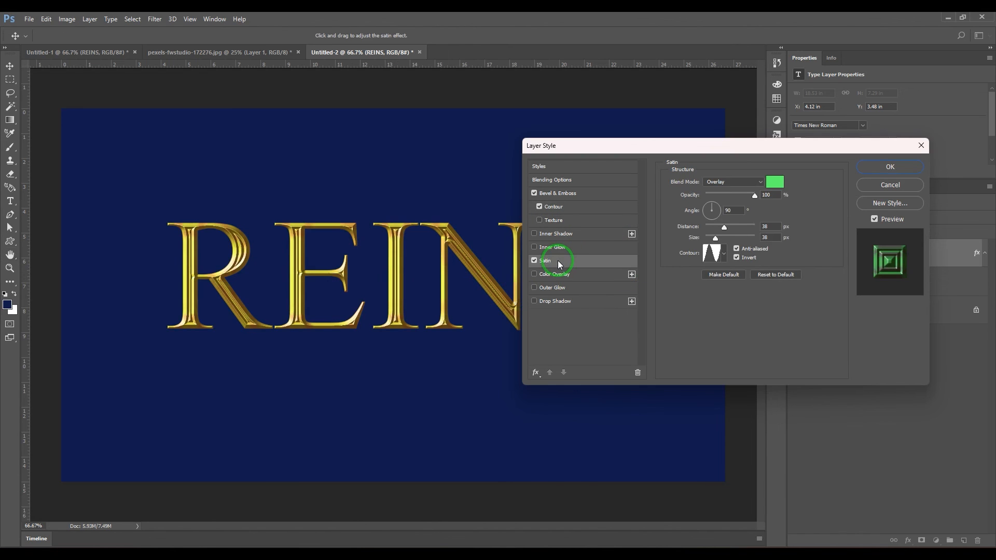
click(778, 186)
click(690, 284)
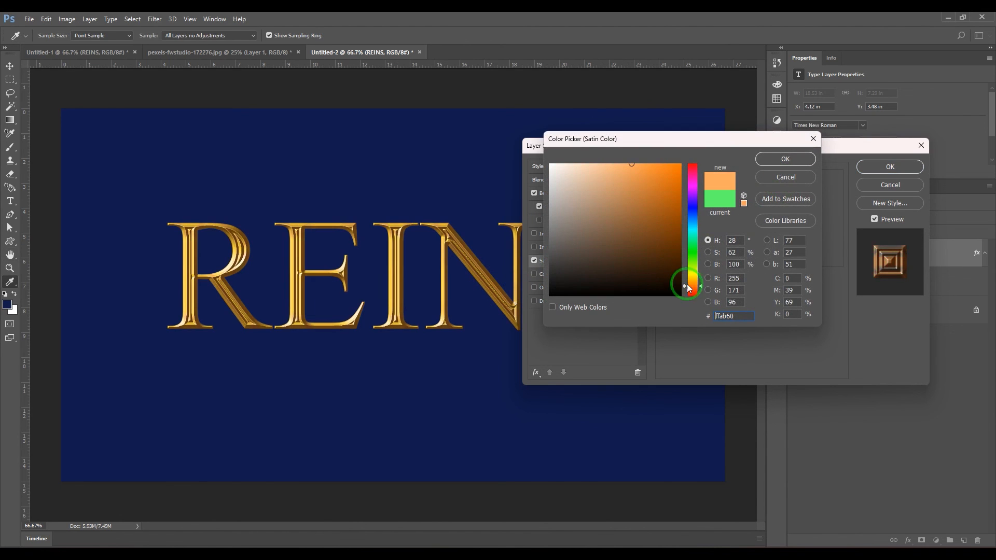
click(680, 243)
drag(680, 244, 636, 248)
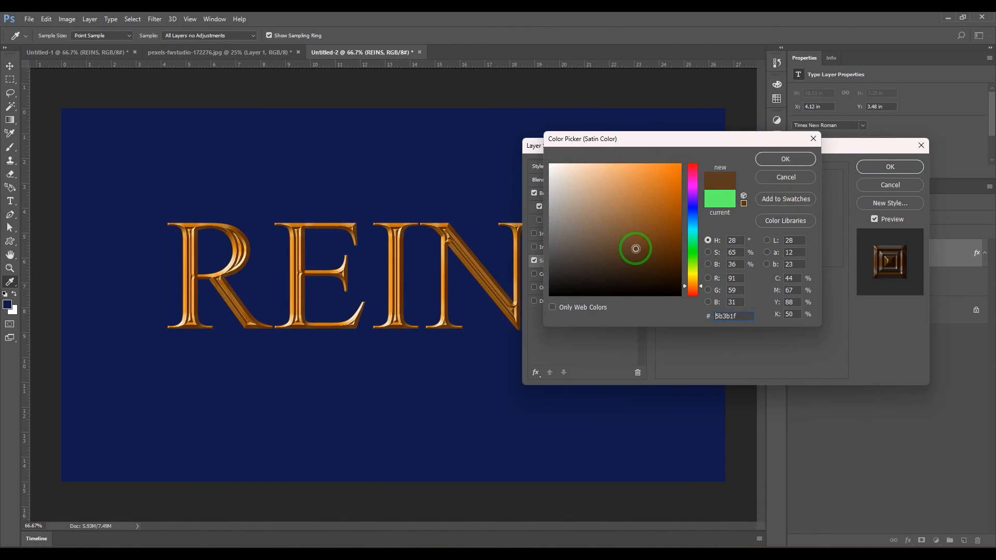
click(802, 157)
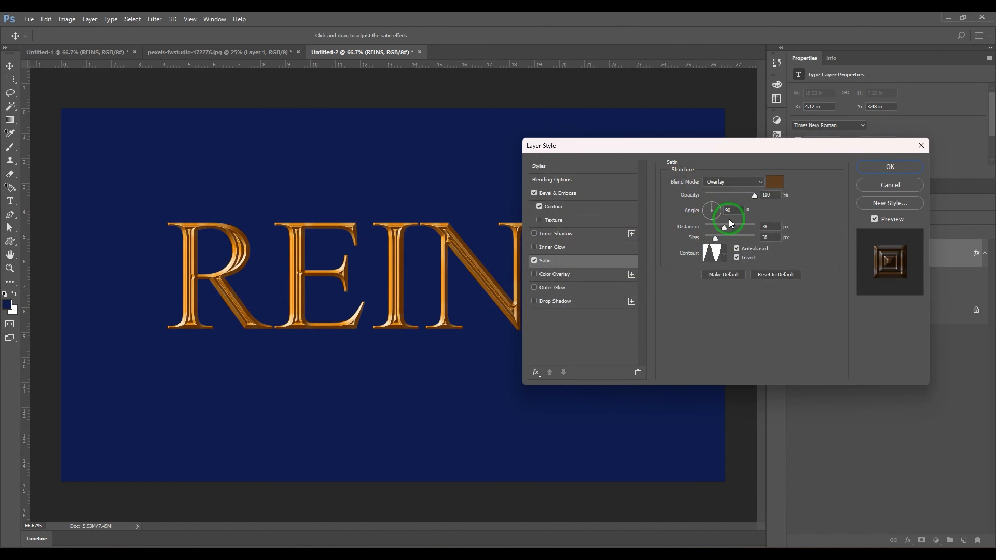
Set the Satin blend mode to Normal and its distance to 51 px
mouse_move(729, 229)
mouse_down()
mouse_move(745, 229)
mouse_move(716, 228)
mouse_move(737, 230)
mouse_up()
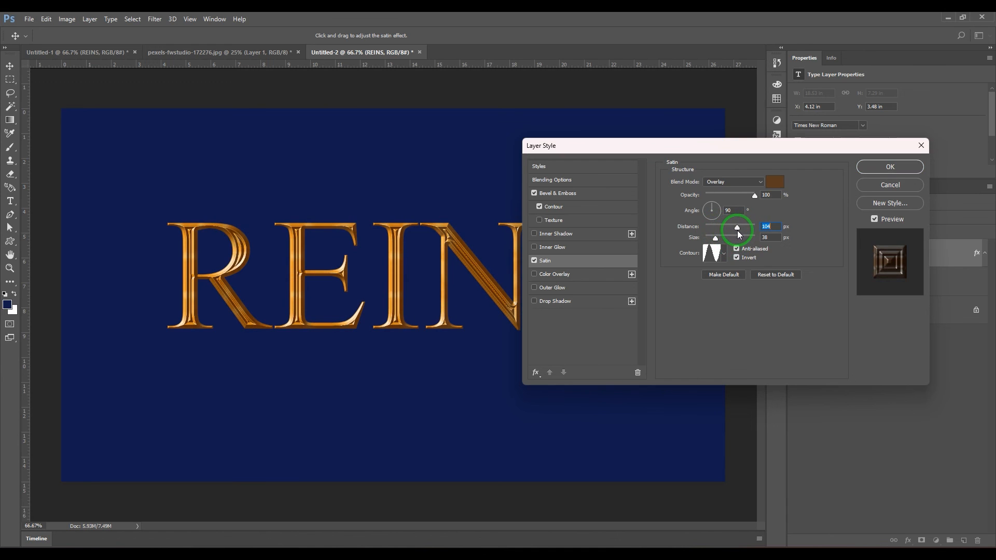
click(737, 181)
click(741, 191)
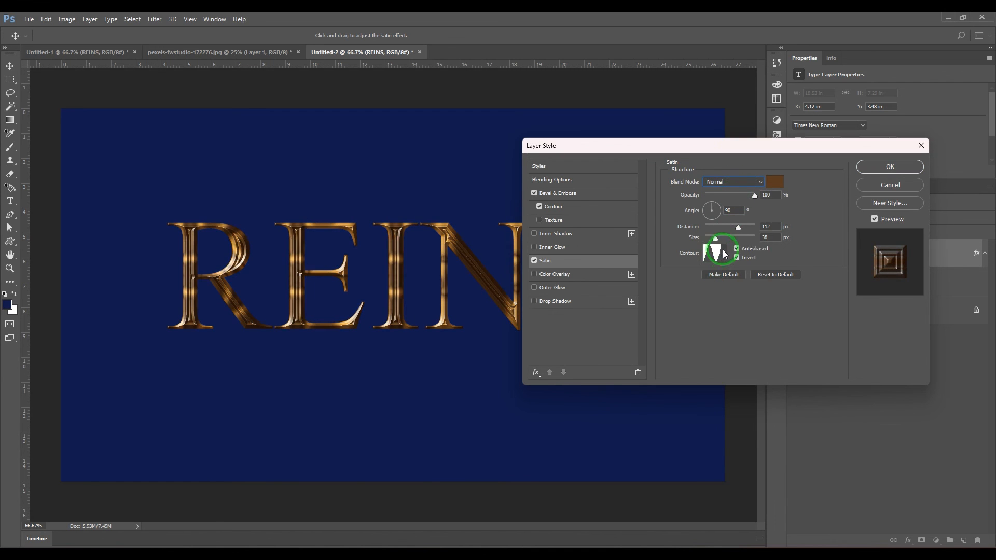
mouse_move(736, 227)
mouse_down()
mouse_move(713, 226)
mouse_move(745, 230)
mouse_move(732, 236)
mouse_up()
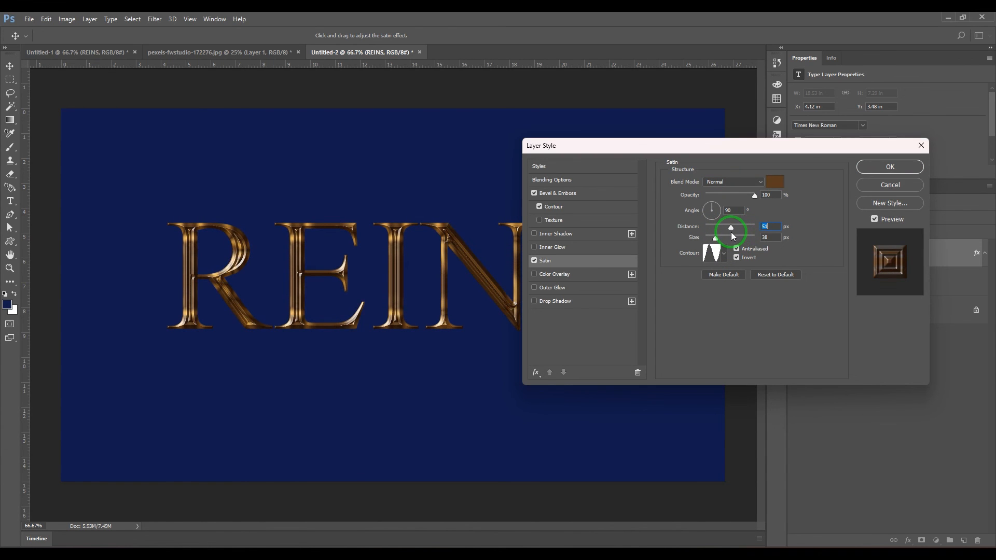
Recolor the Satin effect to a saturated dark orange
click(767, 182)
drag(613, 175, 688, 202)
click(763, 162)
Try different Satin blend modes, including Darken and Overlay, and settle on Multiply
click(741, 183)
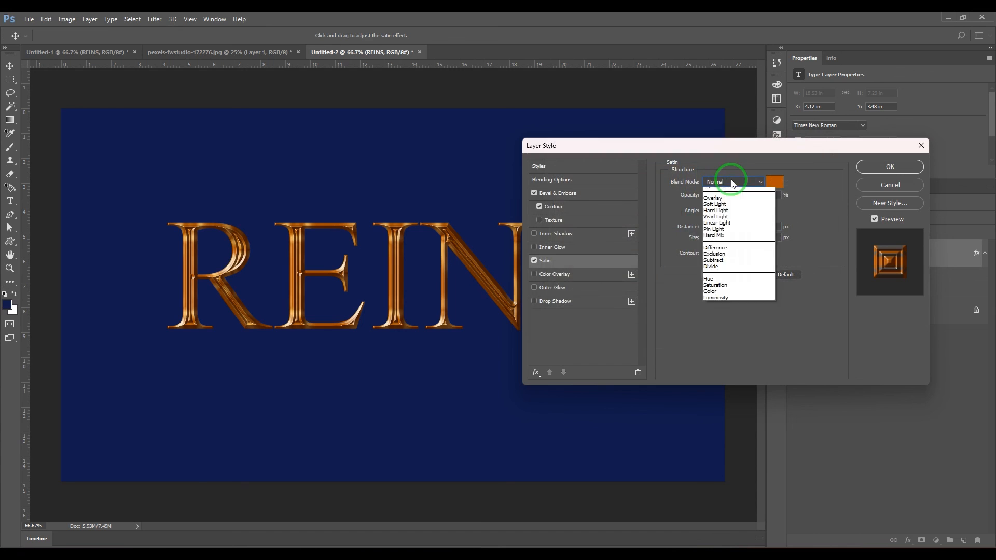
click(732, 190)
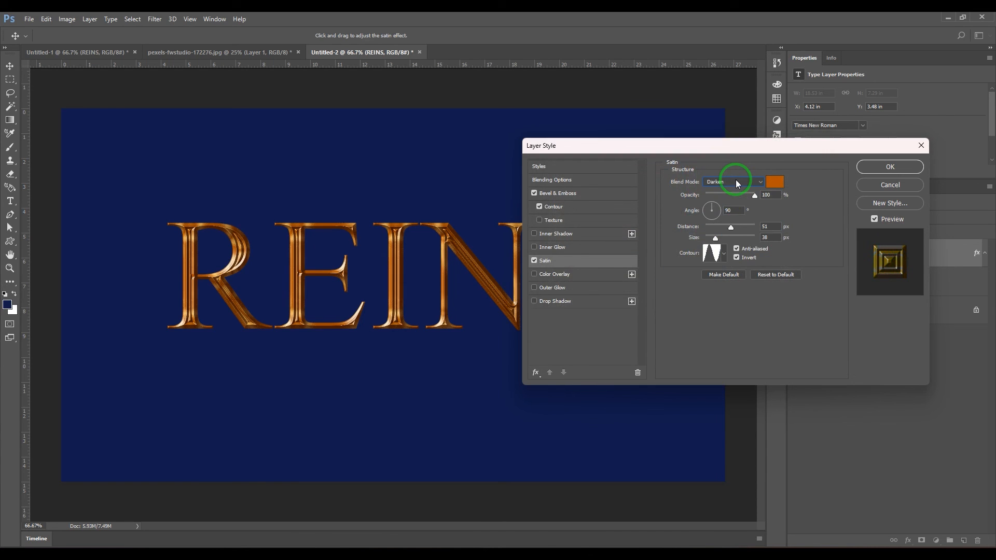
scroll(735, 182, down, 8)
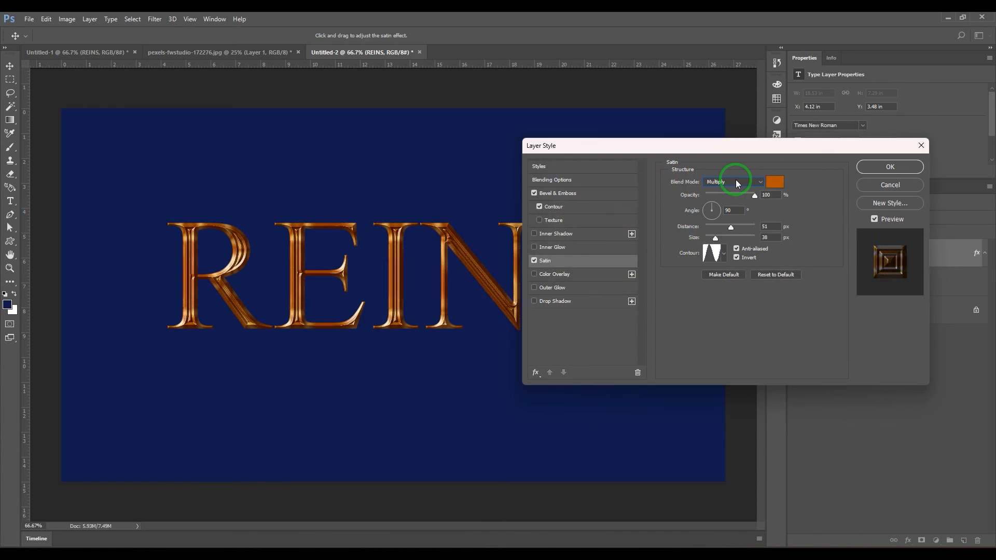
scroll(736, 182, down, 9)
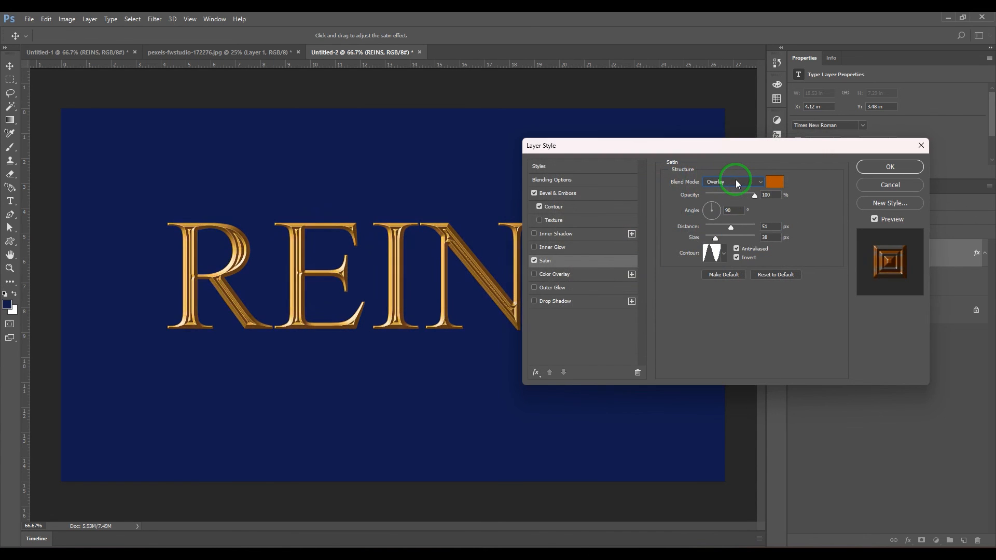
scroll(736, 180, down, 4)
click(736, 179)
click(749, 233)
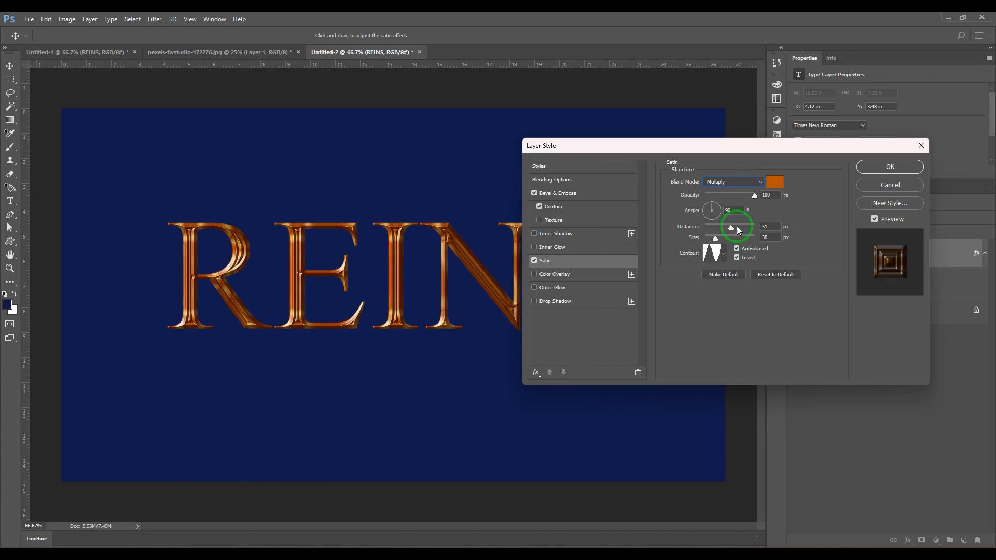
Lower the Satin opacity to 55% and switch the Satin effect off
mouse_move(748, 200)
mouse_down()
mouse_move(724, 194)
mouse_move(733, 195)
mouse_up()
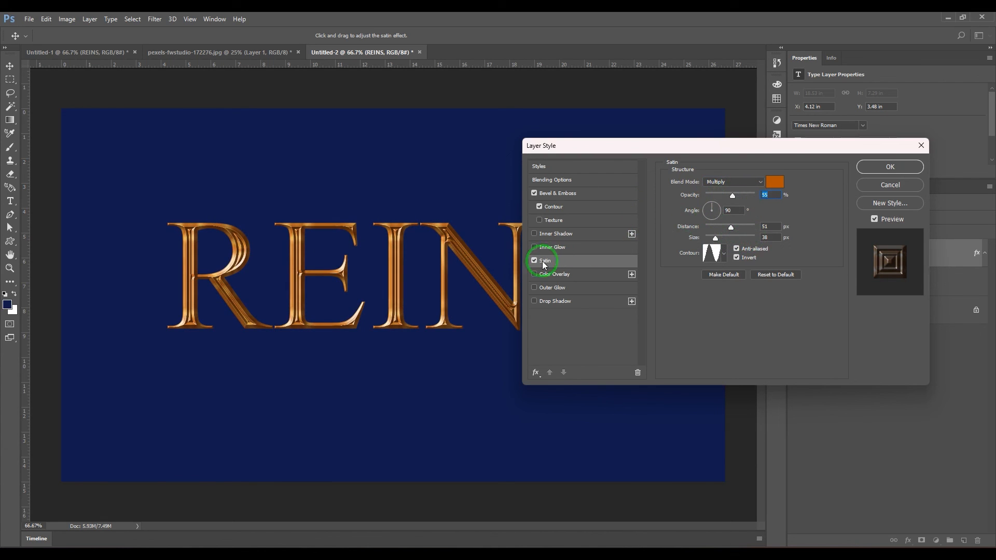
click(534, 260)
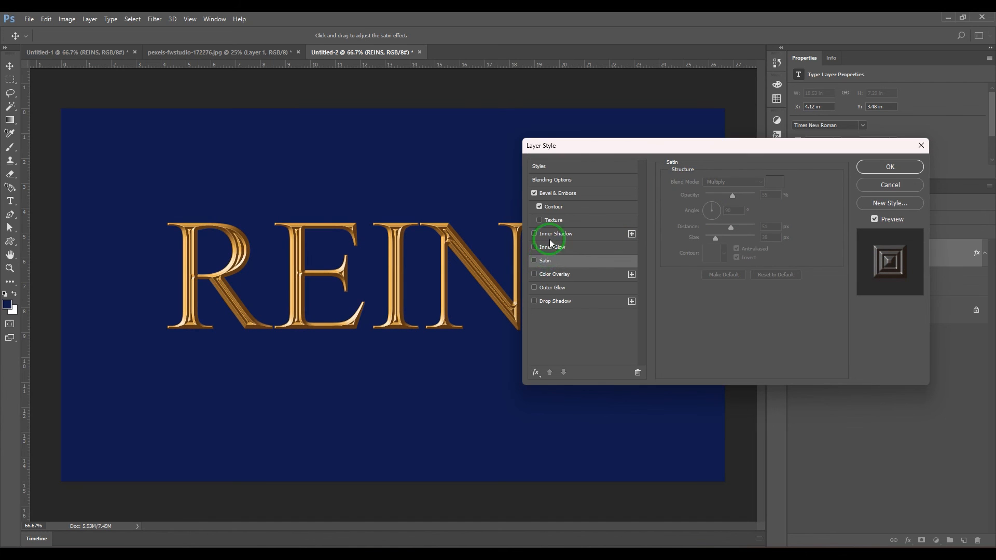
Soften the REINS bevel slightly and adjust the opacity of its shading
click(567, 196)
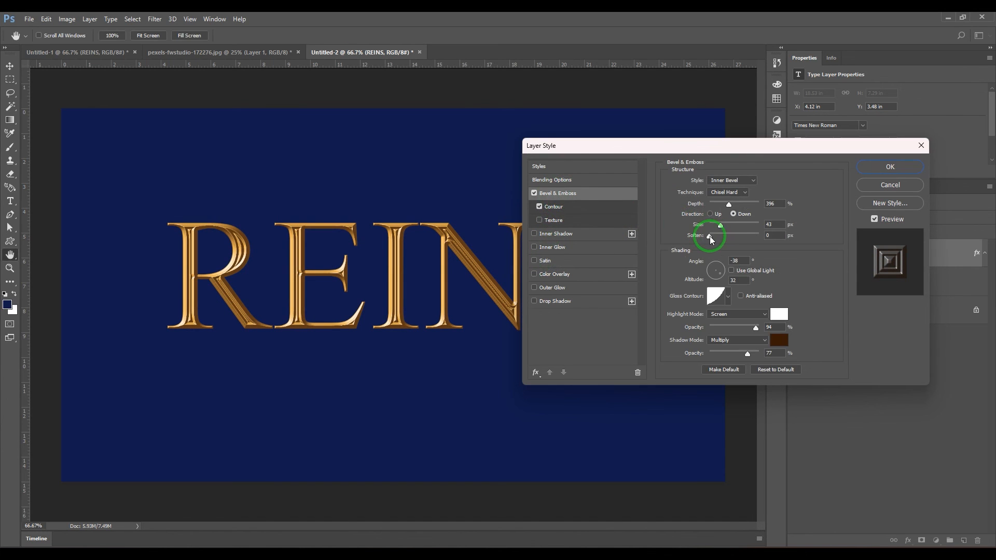
drag(715, 236, 720, 239)
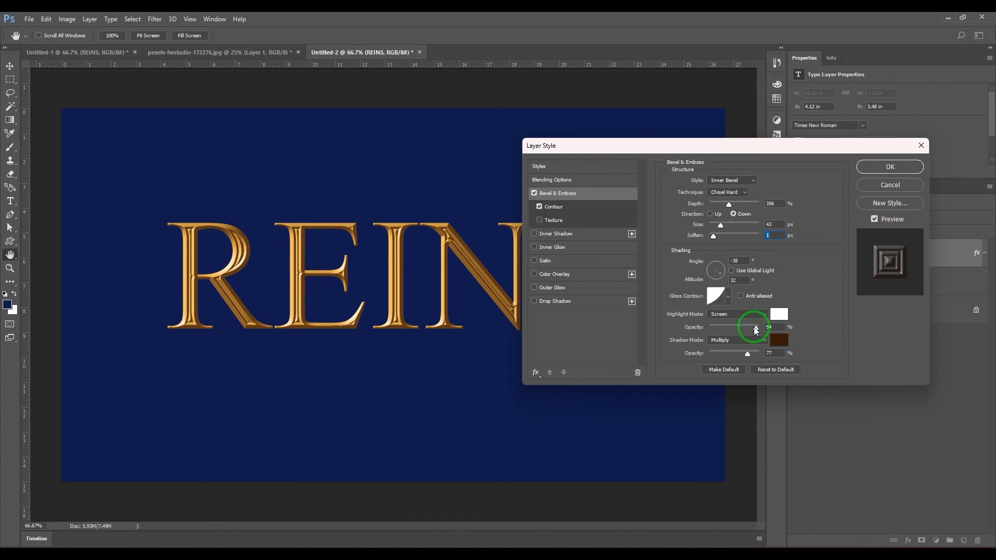
mouse_move(755, 331)
mouse_down()
mouse_move(768, 326)
mouse_move(749, 351)
mouse_move(768, 357)
mouse_move(749, 359)
mouse_up()
Add a Color Overlay to the REINS layer in golden yellow #fbdb5d
click(561, 275)
click(774, 178)
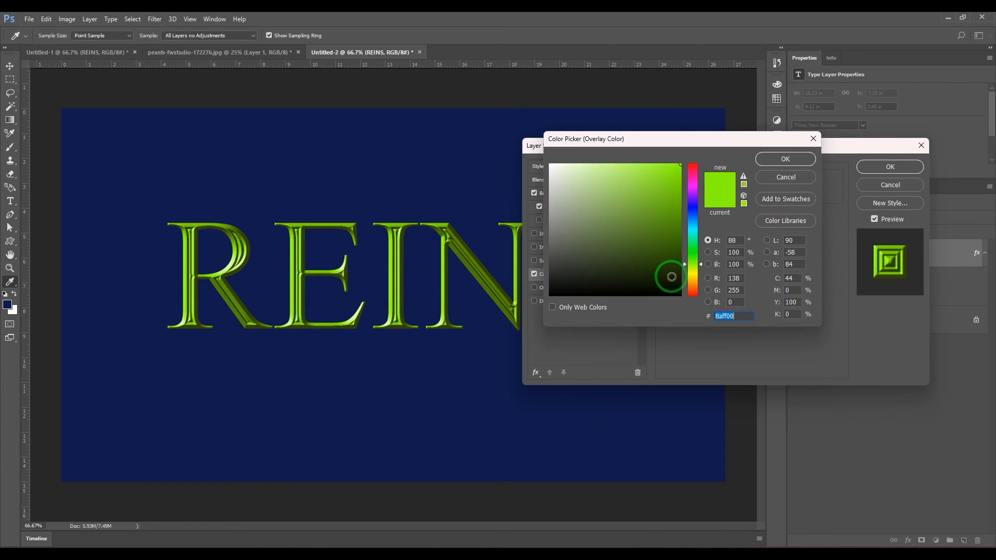
click(694, 279)
mouse_move(639, 240)
mouse_down()
mouse_move(621, 162)
mouse_move(618, 178)
mouse_move(632, 165)
mouse_up()
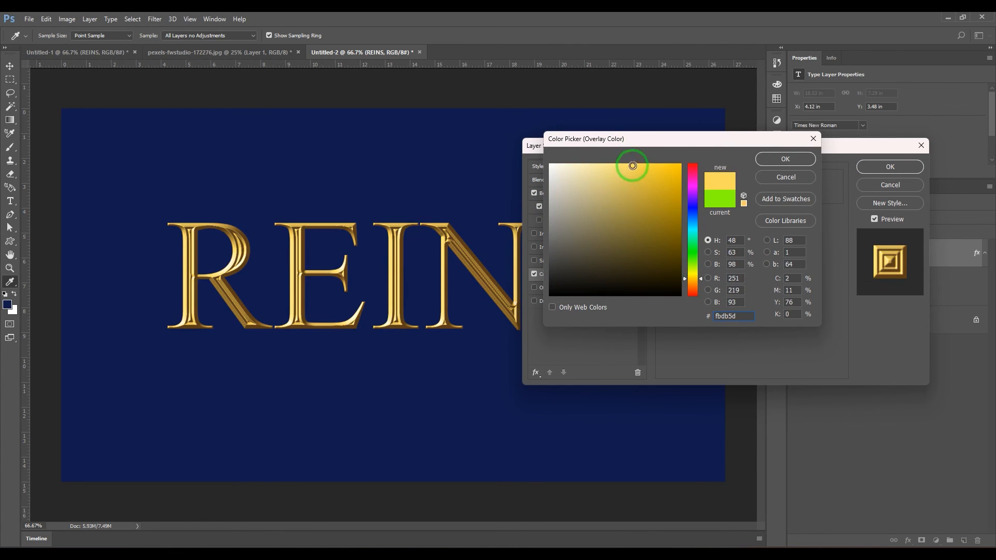
click(782, 159)
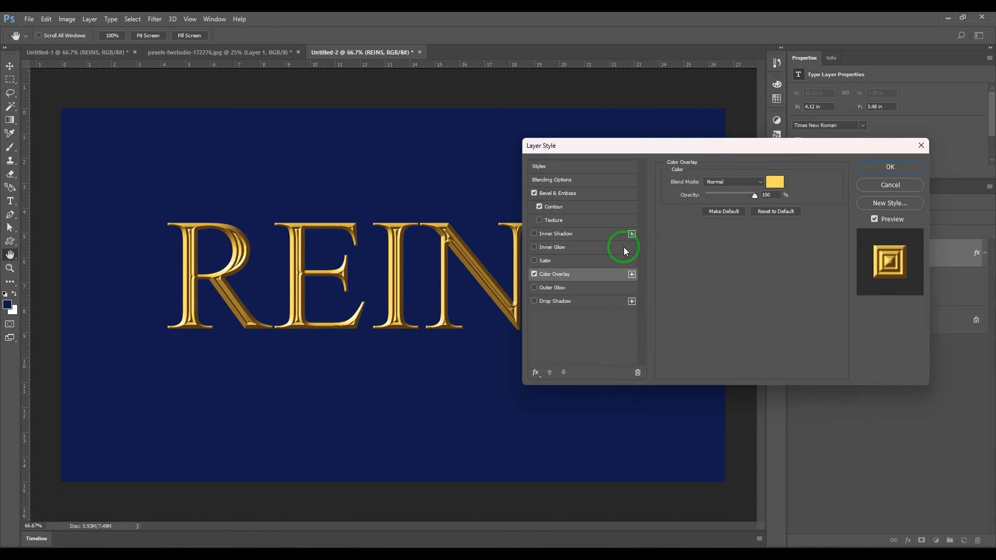
Compare the preset curves for the bevel's Contour, replace the custom curve with the Ring preset, and set the range to 45%
click(560, 207)
click(701, 182)
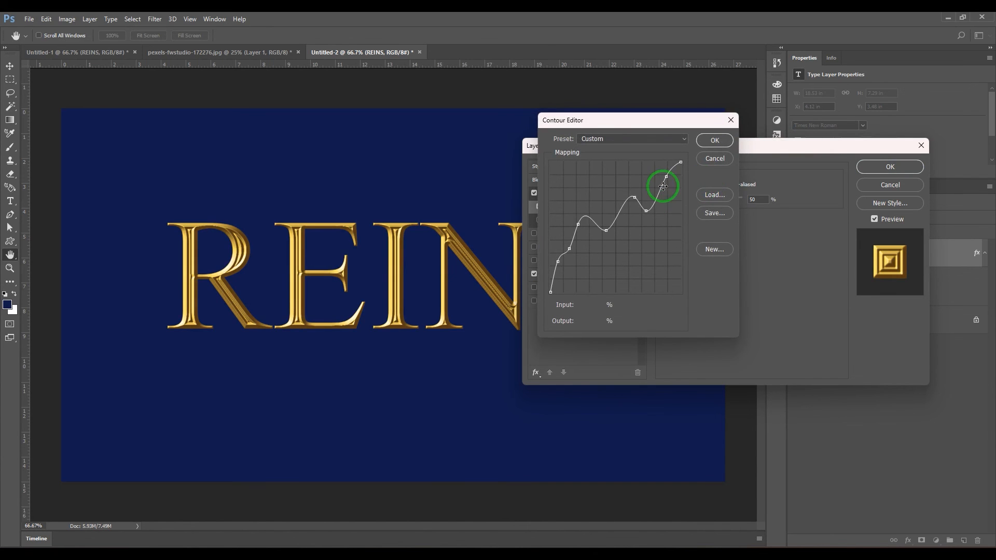
click(626, 152)
click(602, 179)
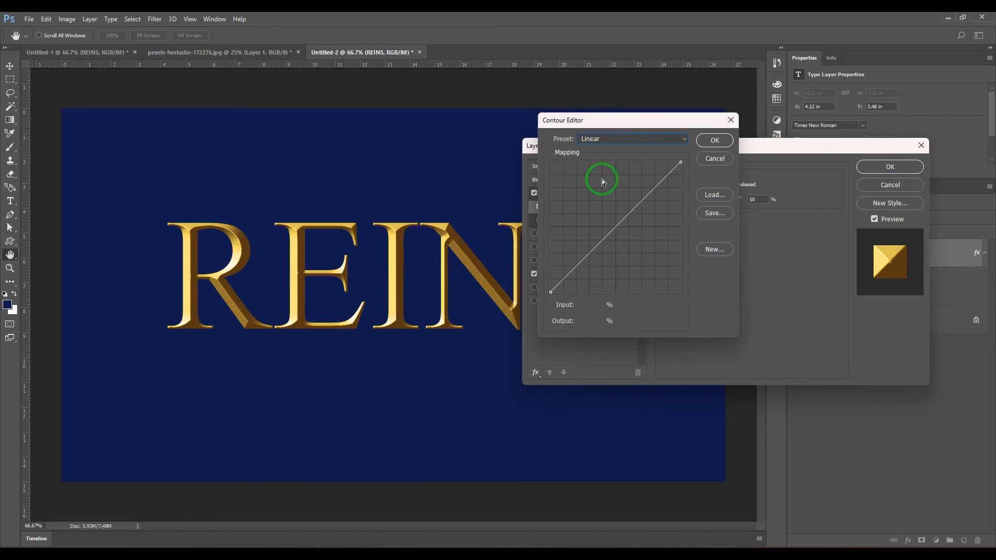
key(Down)
key(Down)
key(Down)
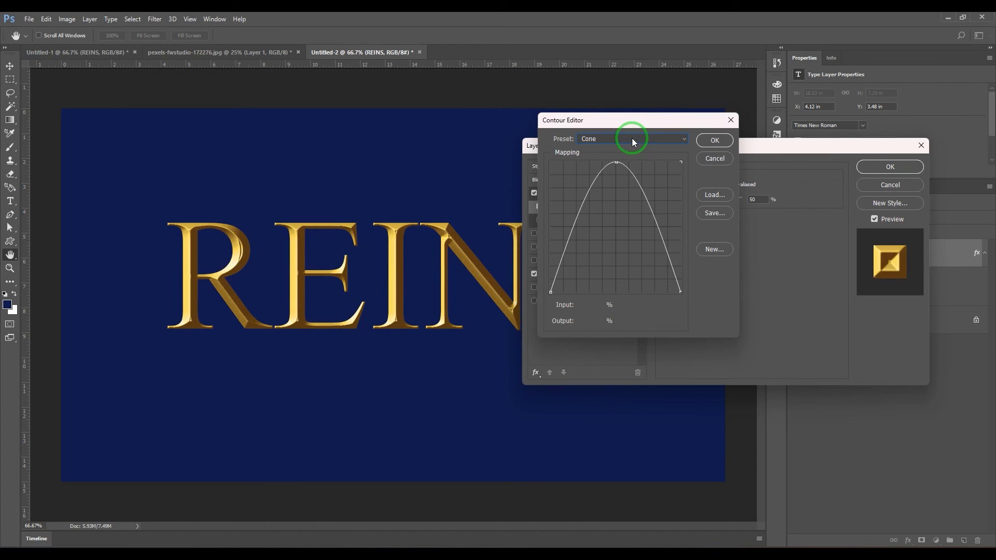
key(Down)
key(Up)
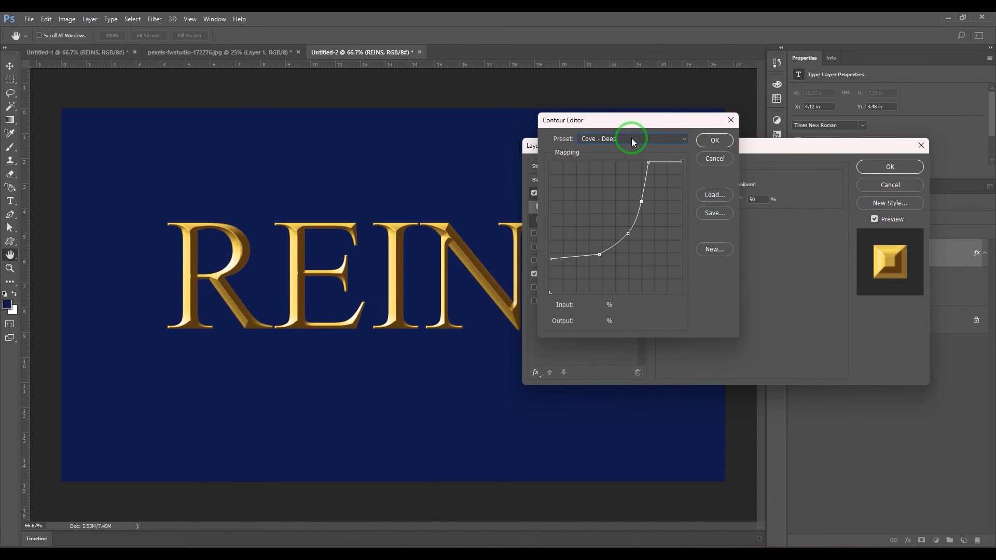
key(Down)
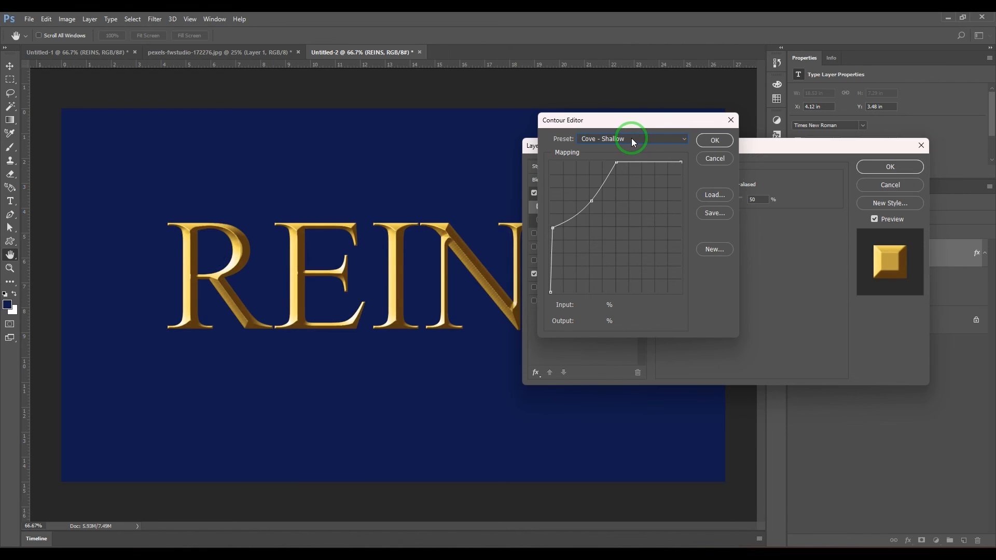
key(Down)
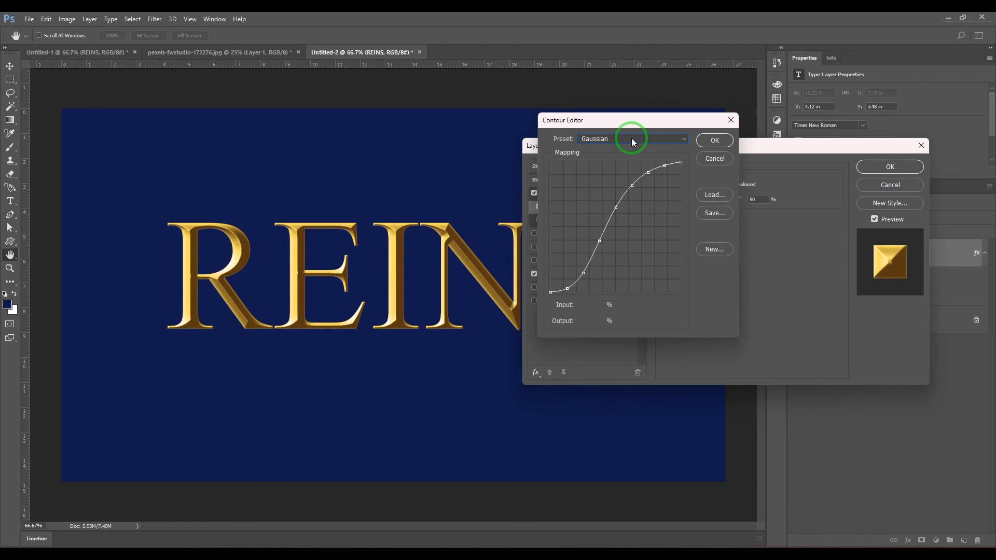
key(Down)
key(Down)
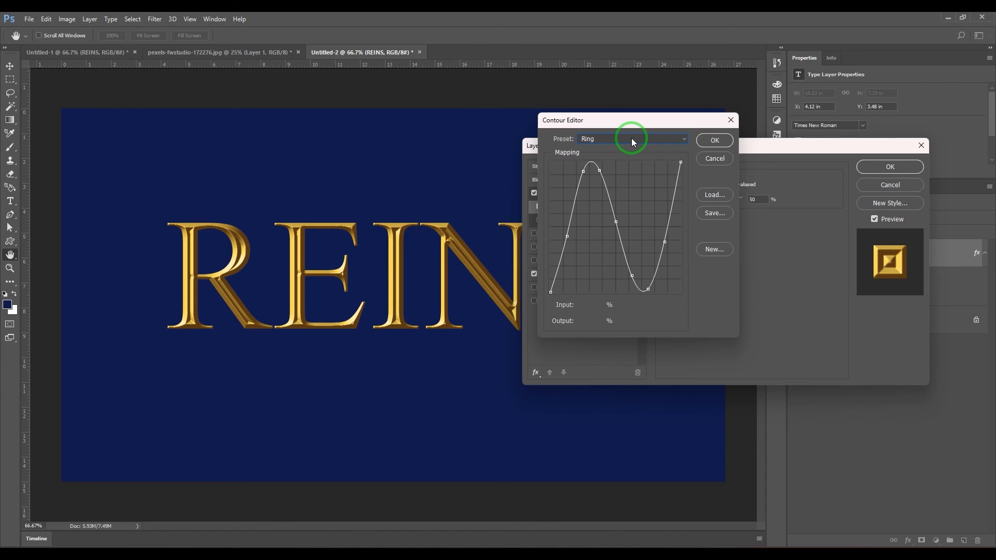
key(Down)
key(Down)
key(Down)
key(Down)
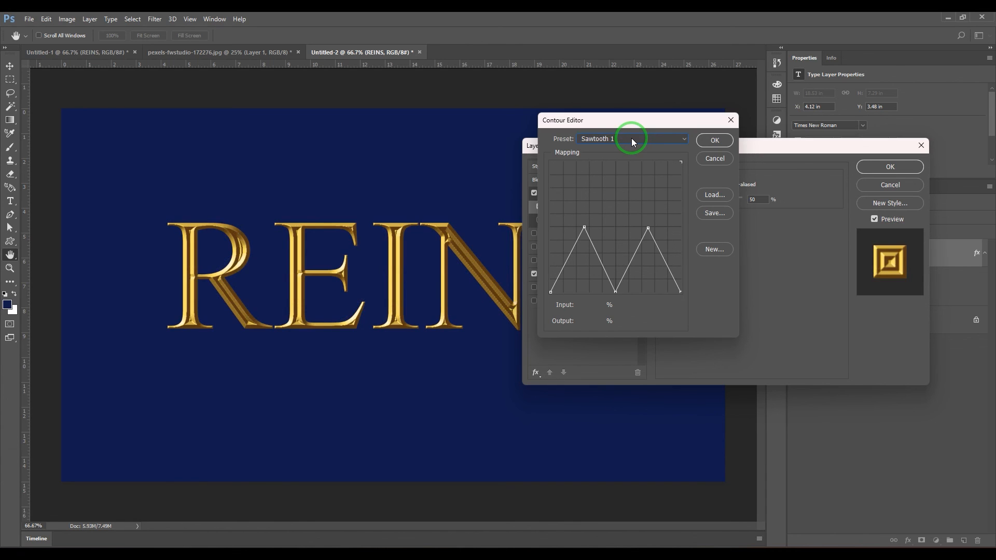
key(Up)
key(Up)
key(Up)
key(Up)
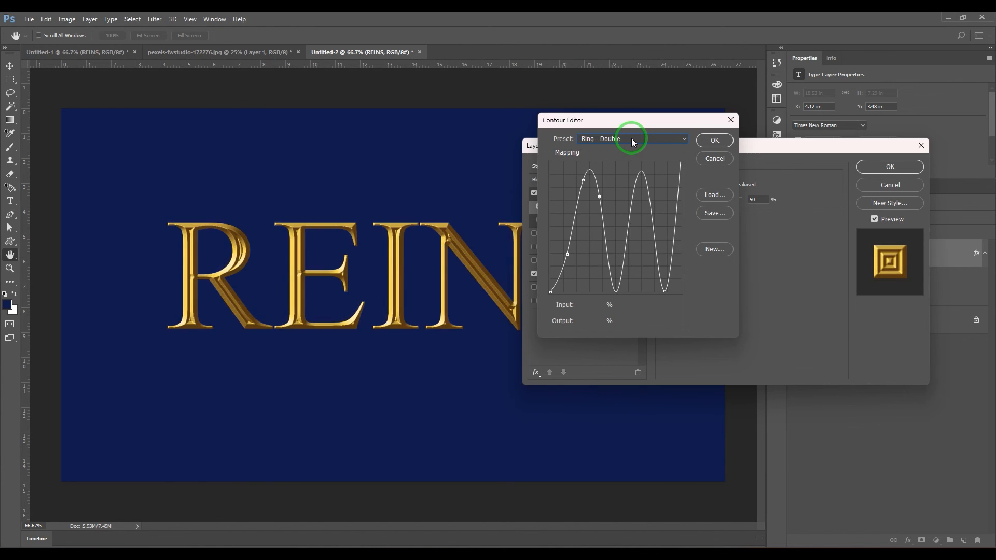
key(Up)
key(Down)
key(Up)
key(Up)
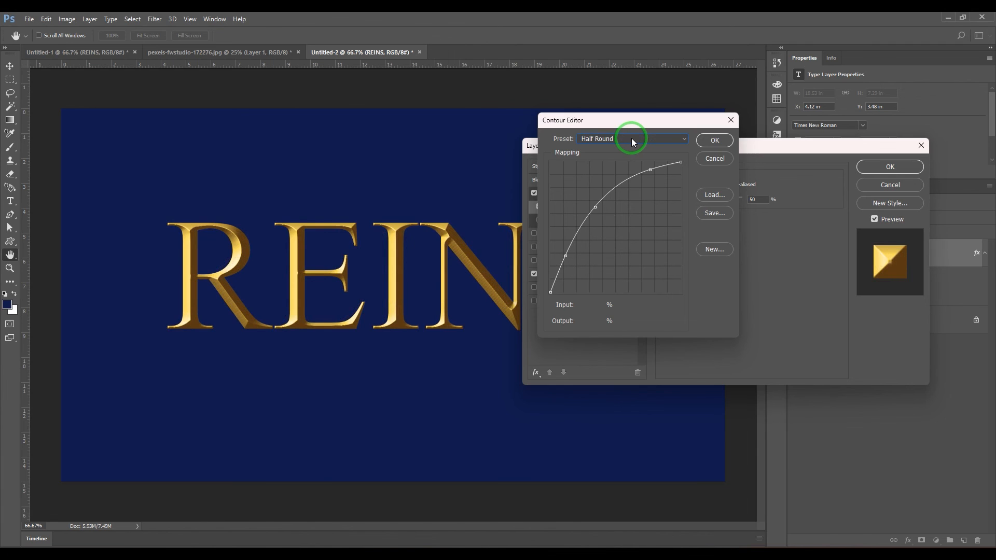
key(Down)
key(Down)
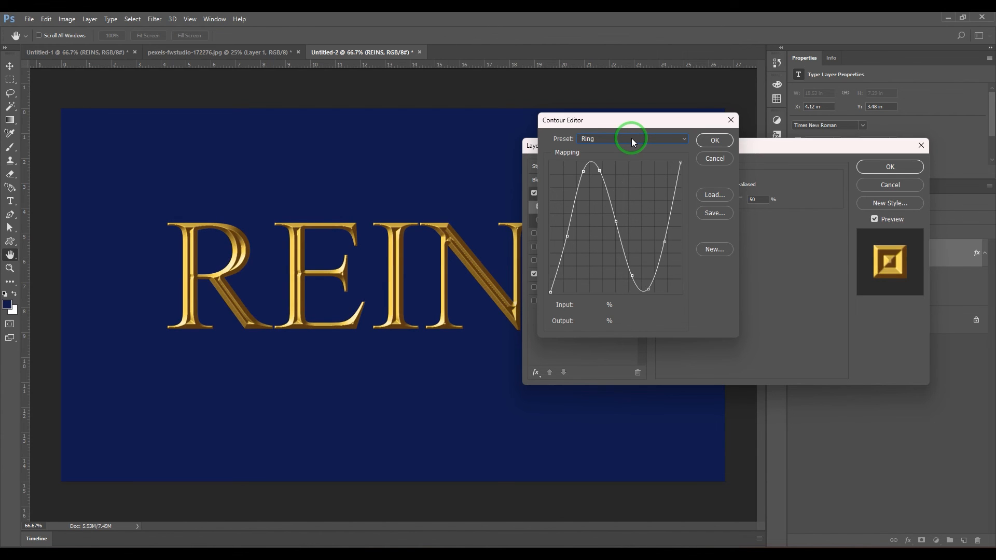
click(715, 141)
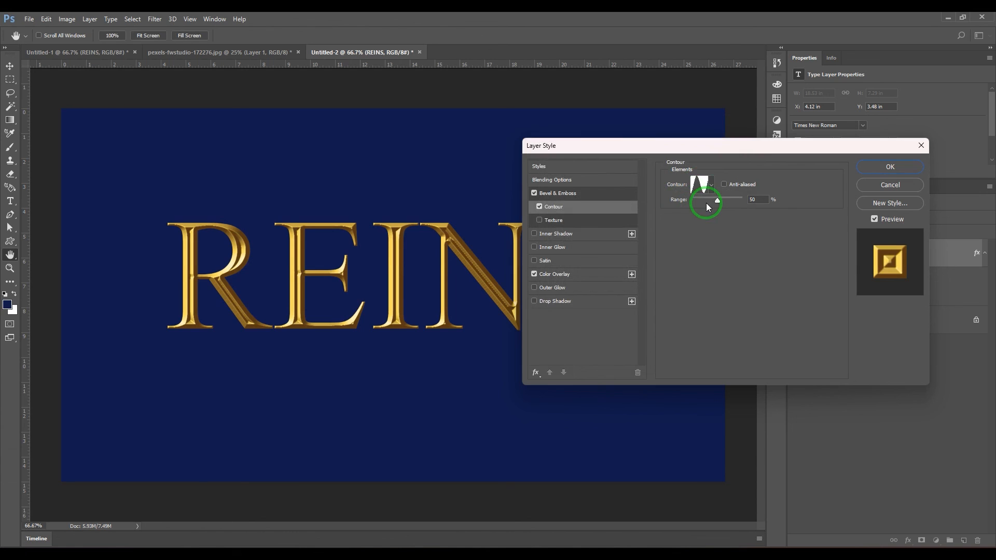
mouse_move(708, 202)
mouse_down()
mouse_move(733, 204)
mouse_move(714, 209)
mouse_up()
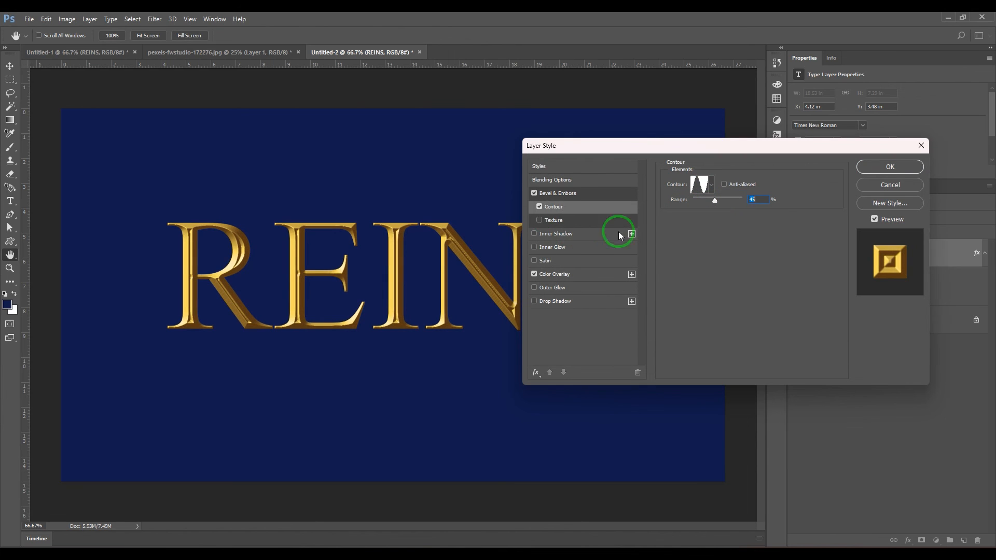
Try a bevel Texture on the REINS layer, switch it off, and enable a Drop Shadow instead
click(558, 221)
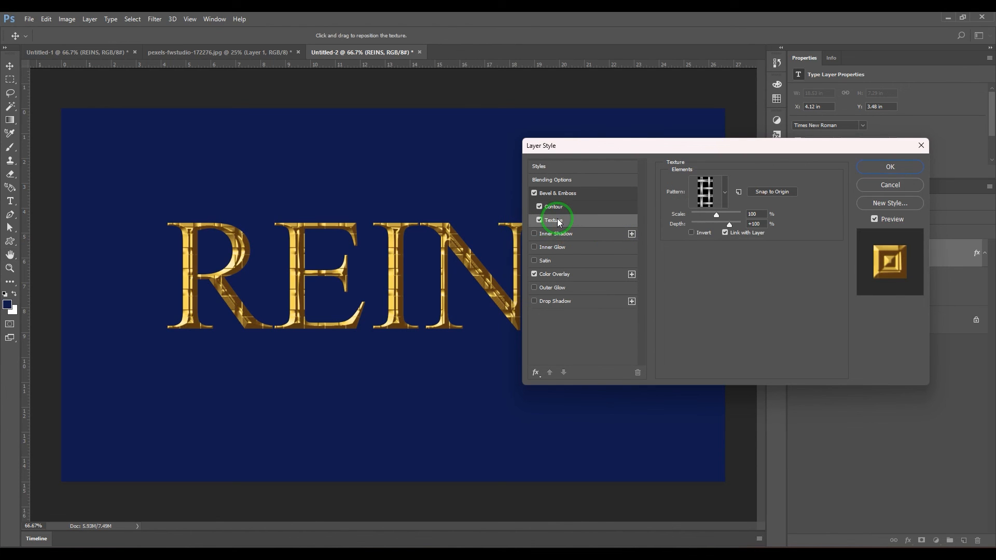
click(536, 224)
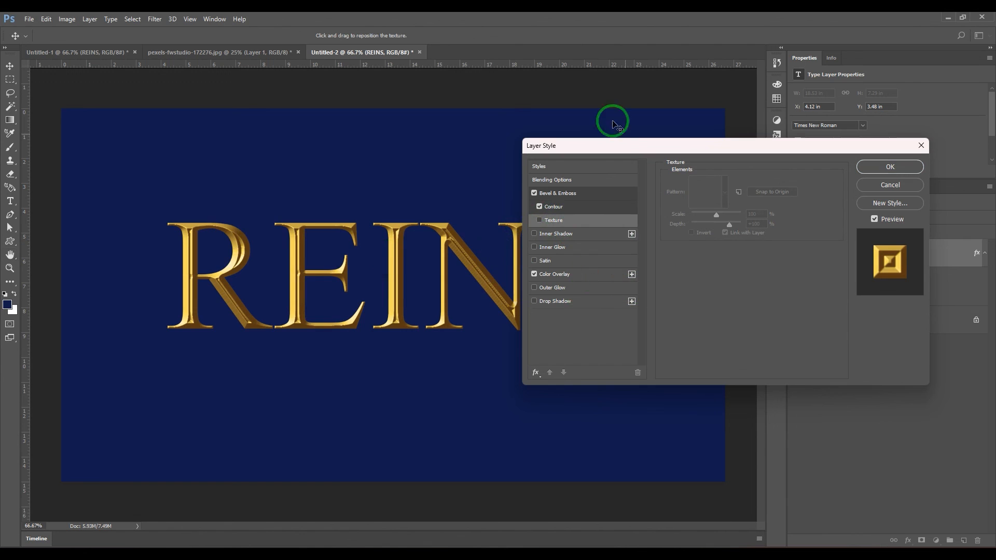
click(558, 305)
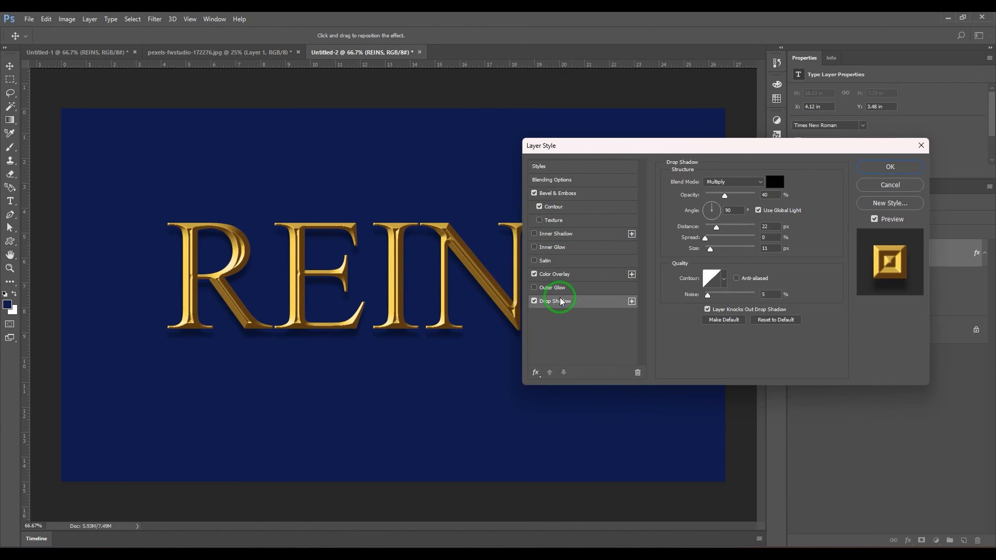
Raise the REINS drop shadow's opacity to 74% and shift the shadow to a 138° angle and 31 px distance
mouse_move(725, 202)
mouse_down()
mouse_move(749, 199)
mouse_move(742, 195)
mouse_up()
drag(495, 339, 406, 336)
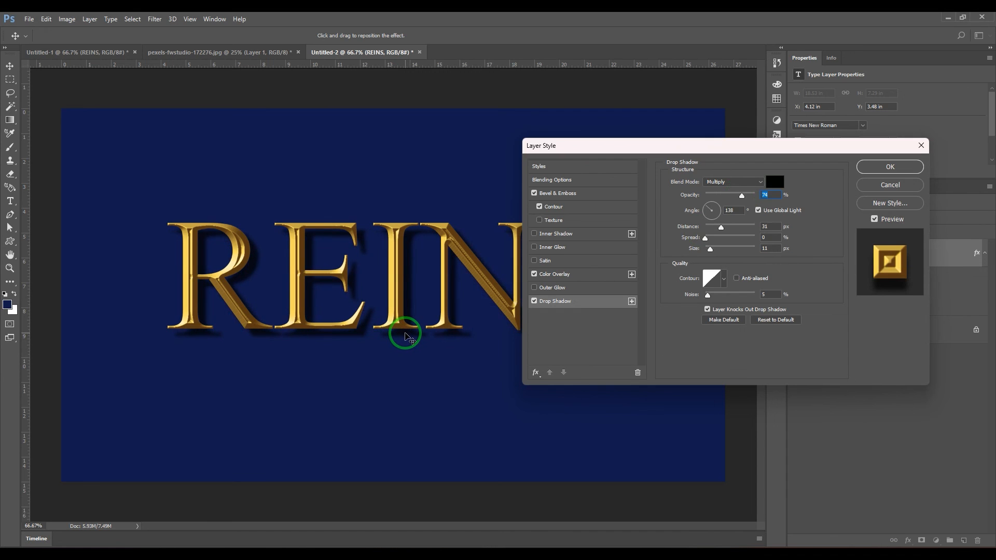
Change the REINS Color Overlay to the orange-gold #eeb55c and apply the layer style
click(552, 275)
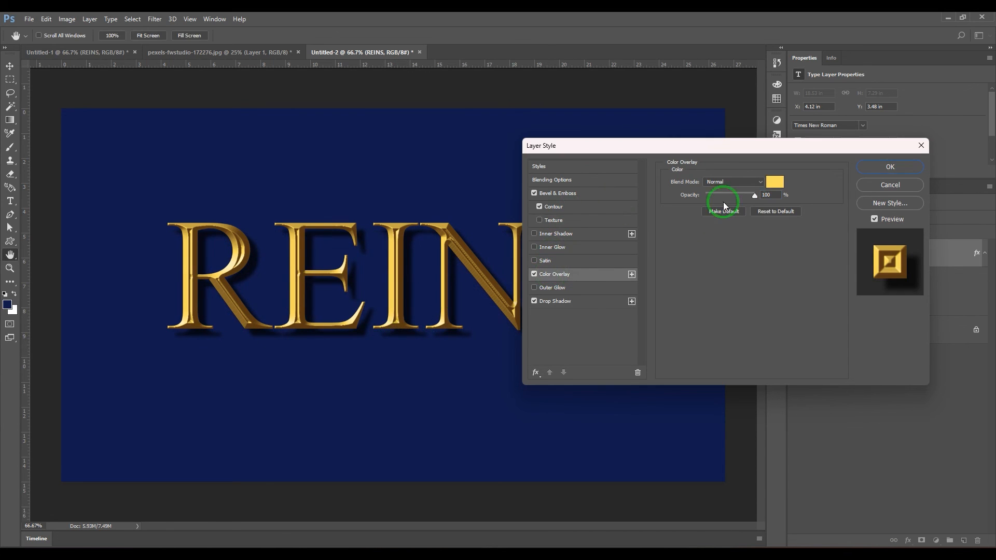
click(773, 181)
click(691, 281)
drag(691, 282, 692, 283)
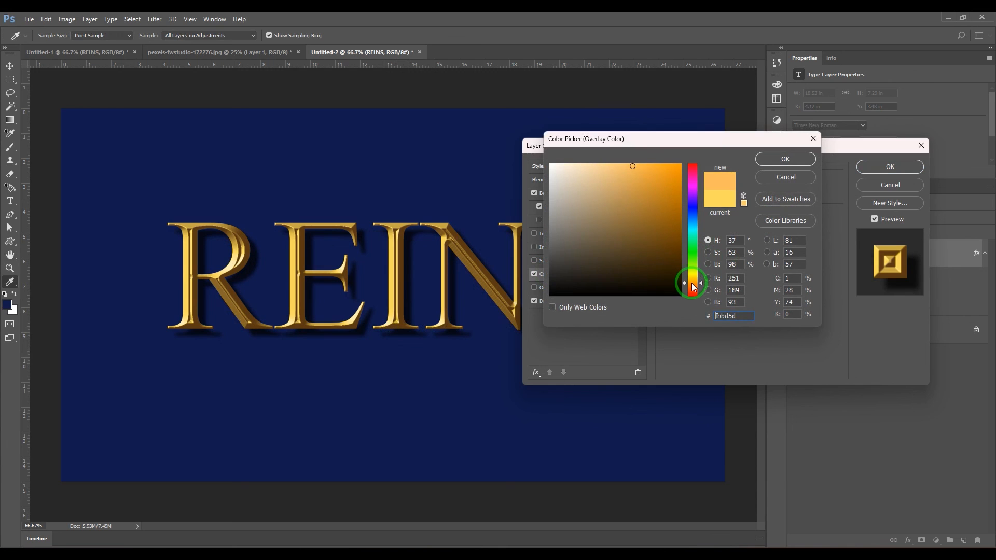
mouse_move(635, 173)
mouse_down()
mouse_move(600, 162)
mouse_move(630, 172)
mouse_up()
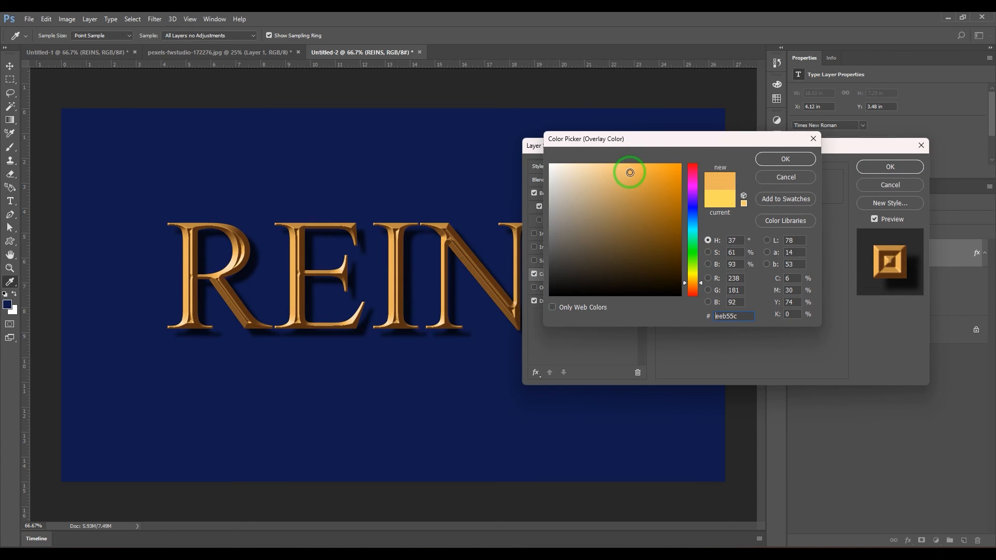
click(798, 159)
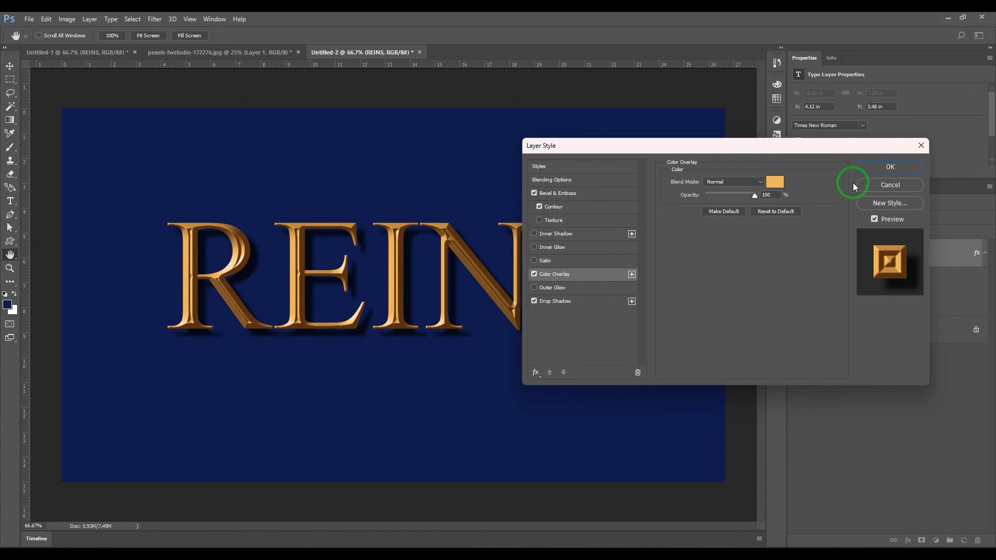
click(892, 167)
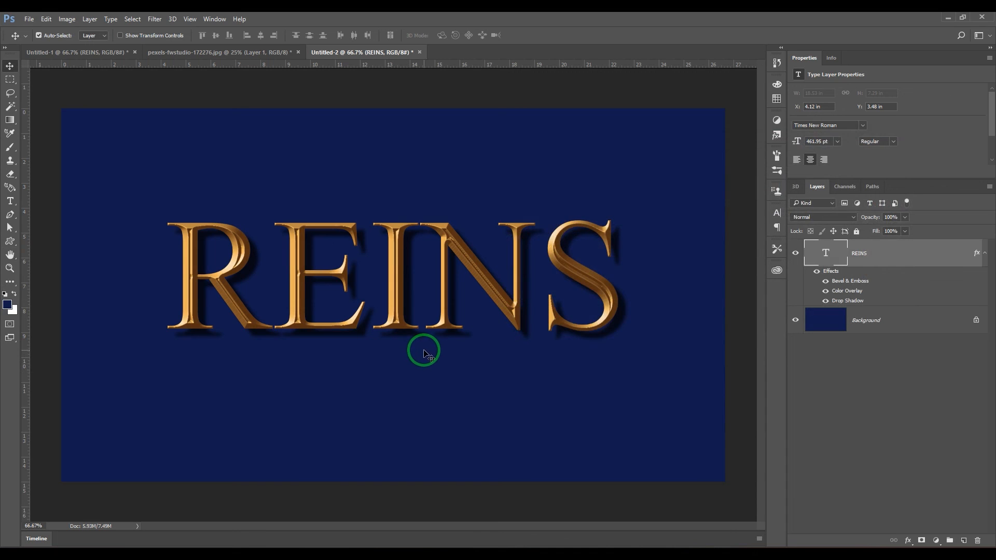
Reposition the REINS text near the middle of the canvas, at about X 3.55 in and Y 3.65 in
drag(453, 278, 467, 263)
key(z)
mouse_move(530, 339)
mouse_down()
mouse_move(581, 370)
mouse_move(531, 328)
mouse_up()
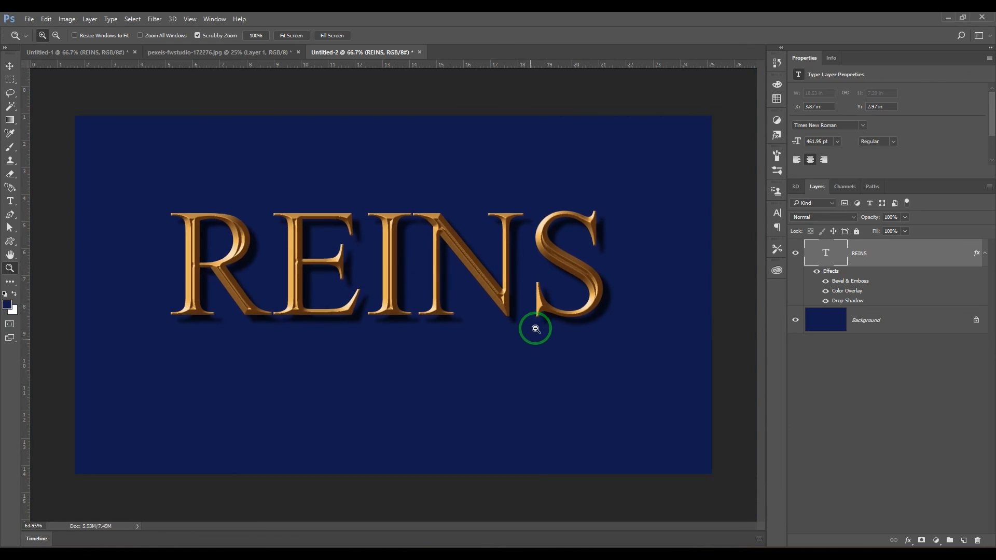
key(v)
mouse_move(503, 296)
mouse_down()
mouse_move(495, 316)
mouse_move(506, 310)
mouse_up()
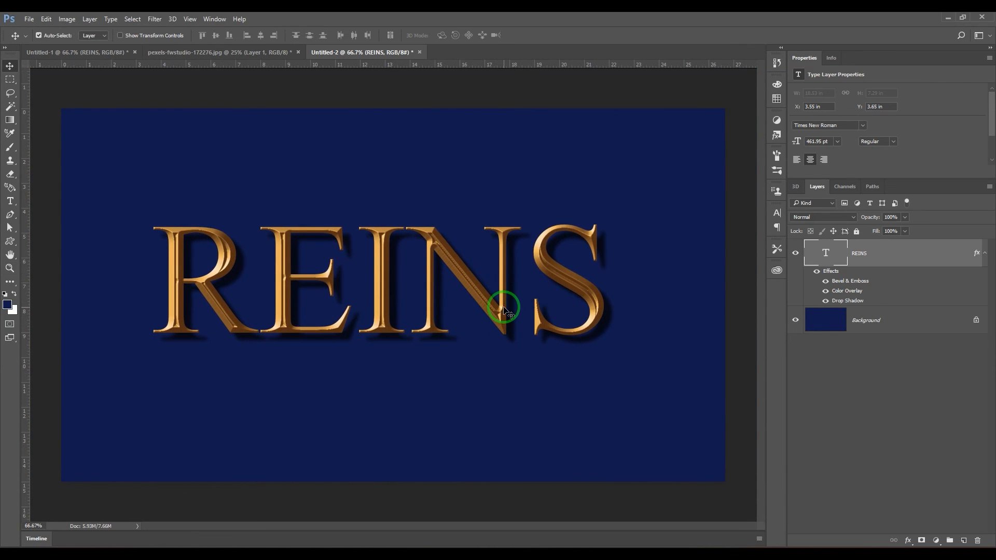